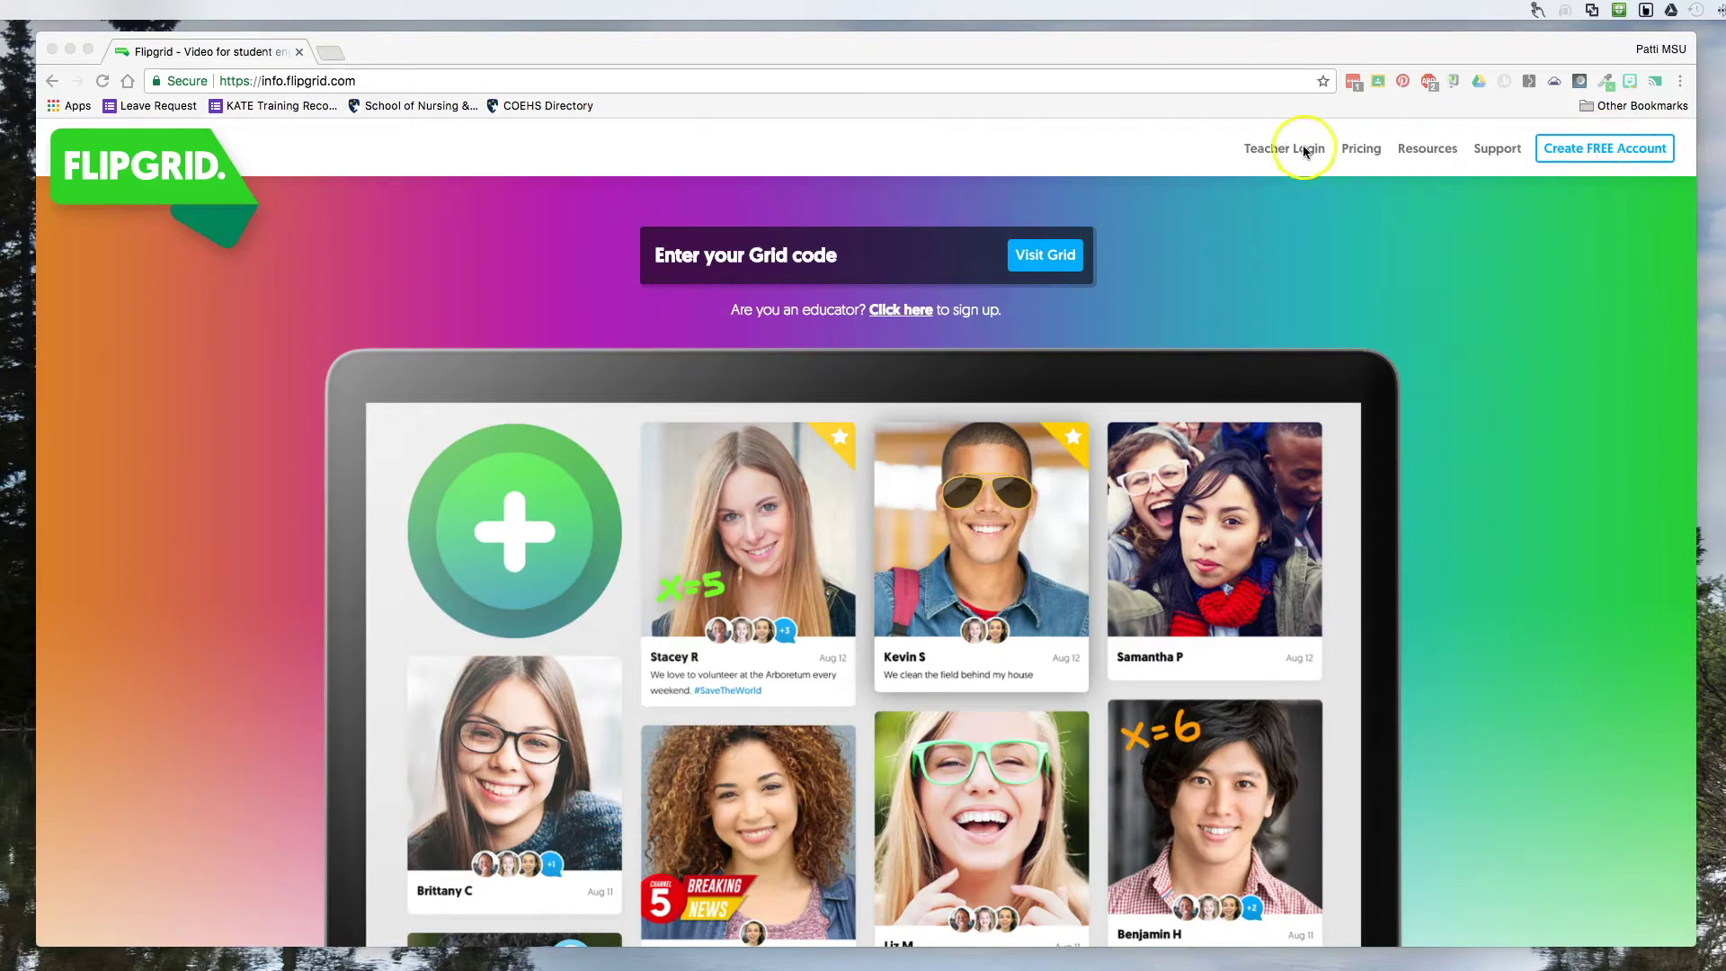
Open the Teacher Login page and sign in to the educator administrator account.
left_click(1272, 150)
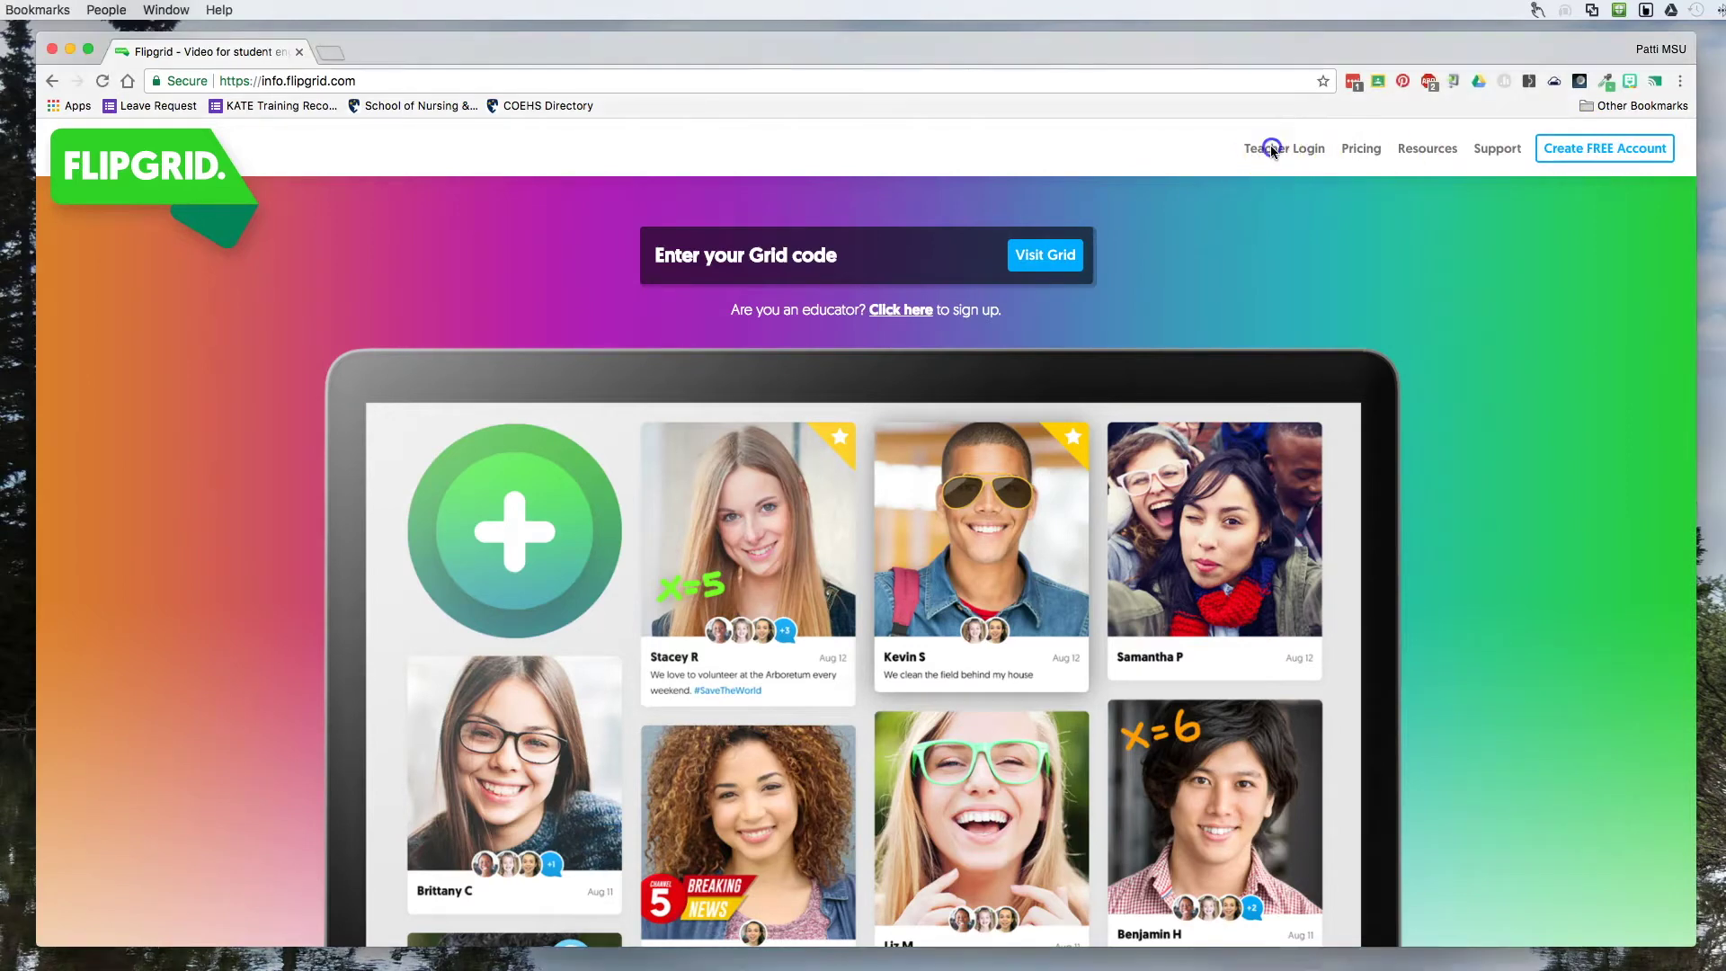
left_click(1272, 150)
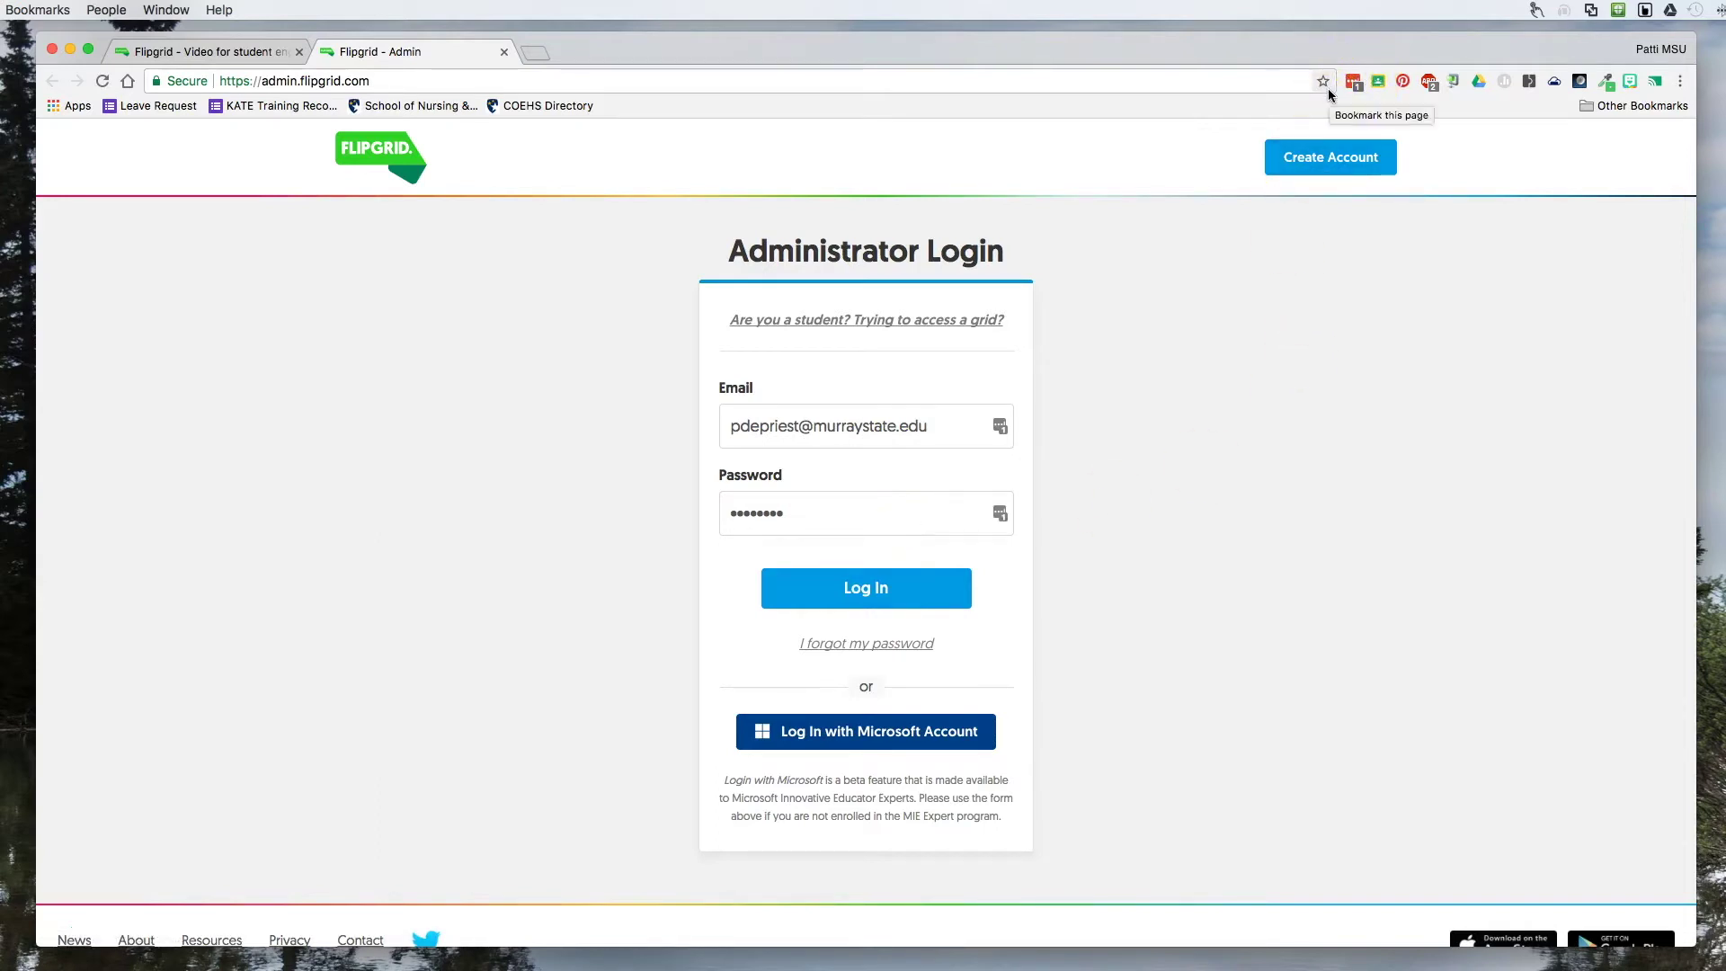
left_click(850, 639)
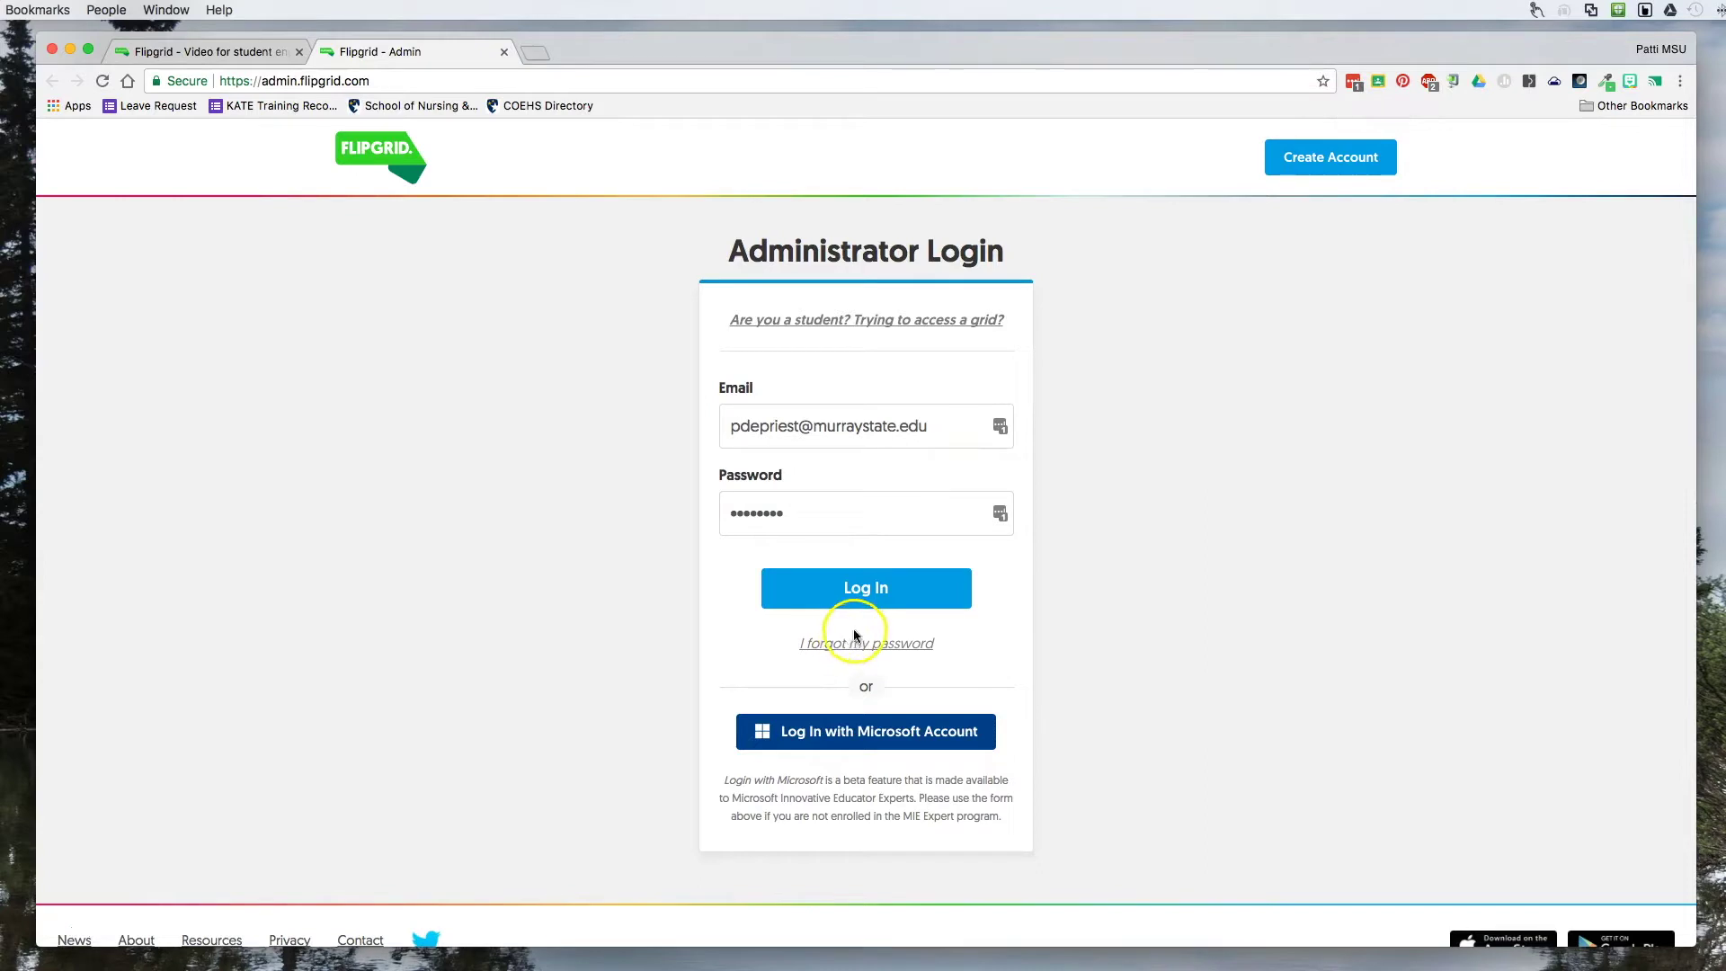
left_click(864, 596)
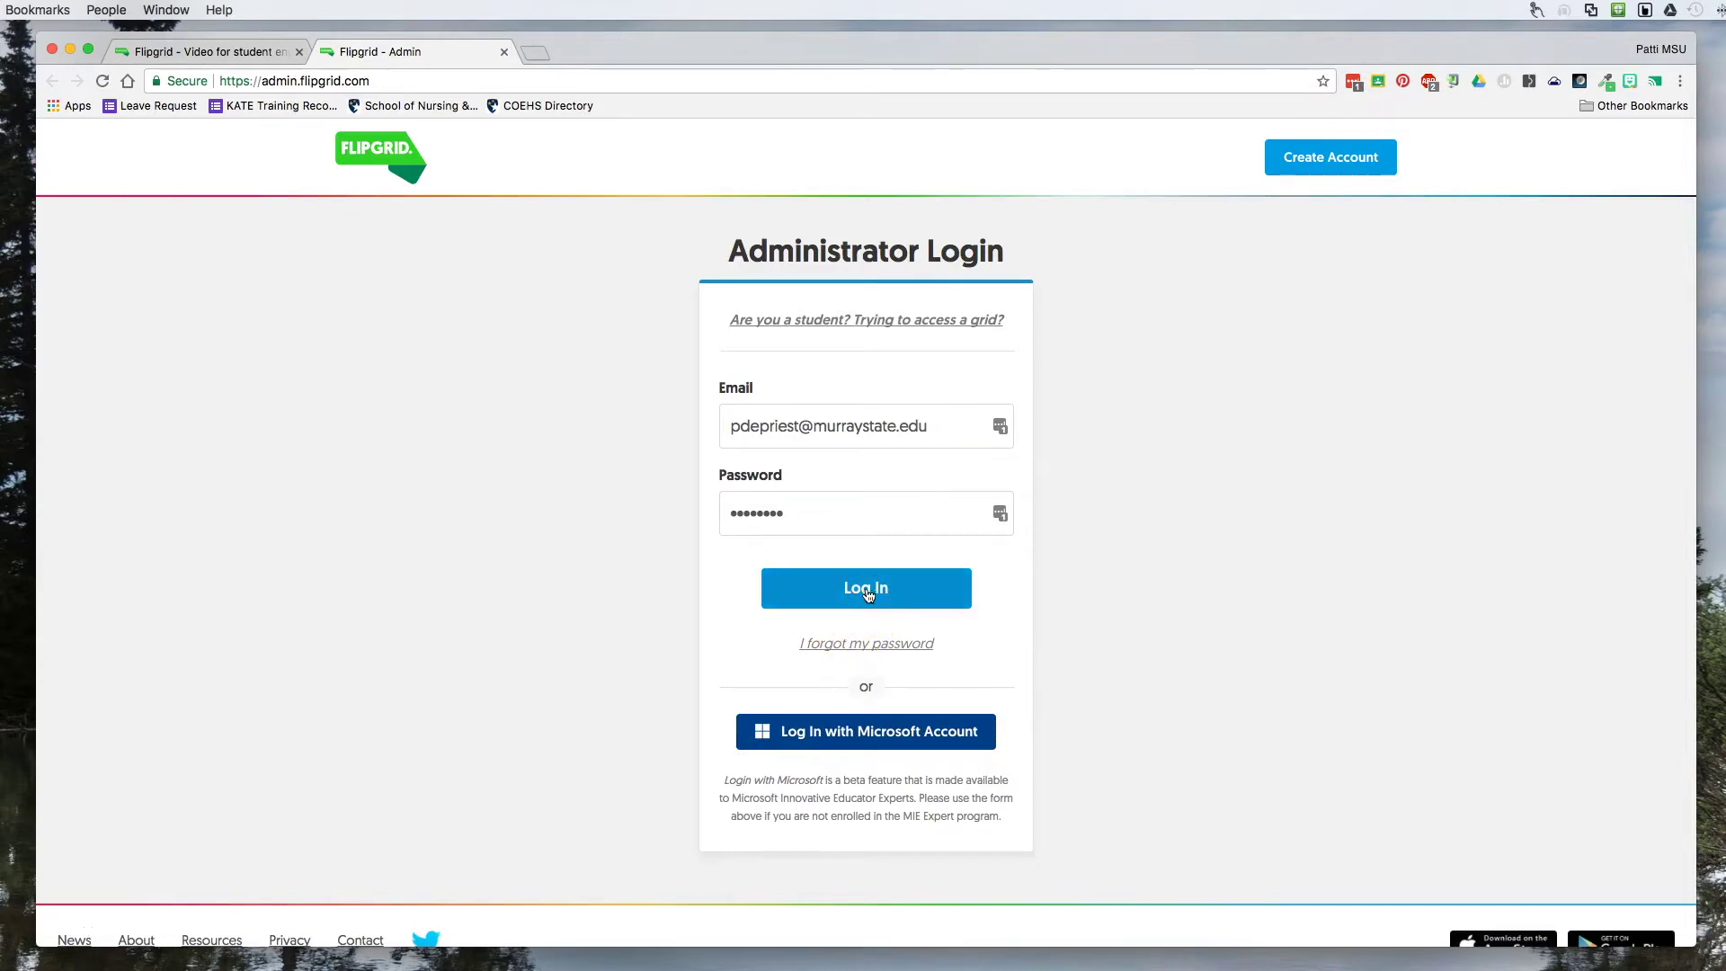
left_click(867, 591)
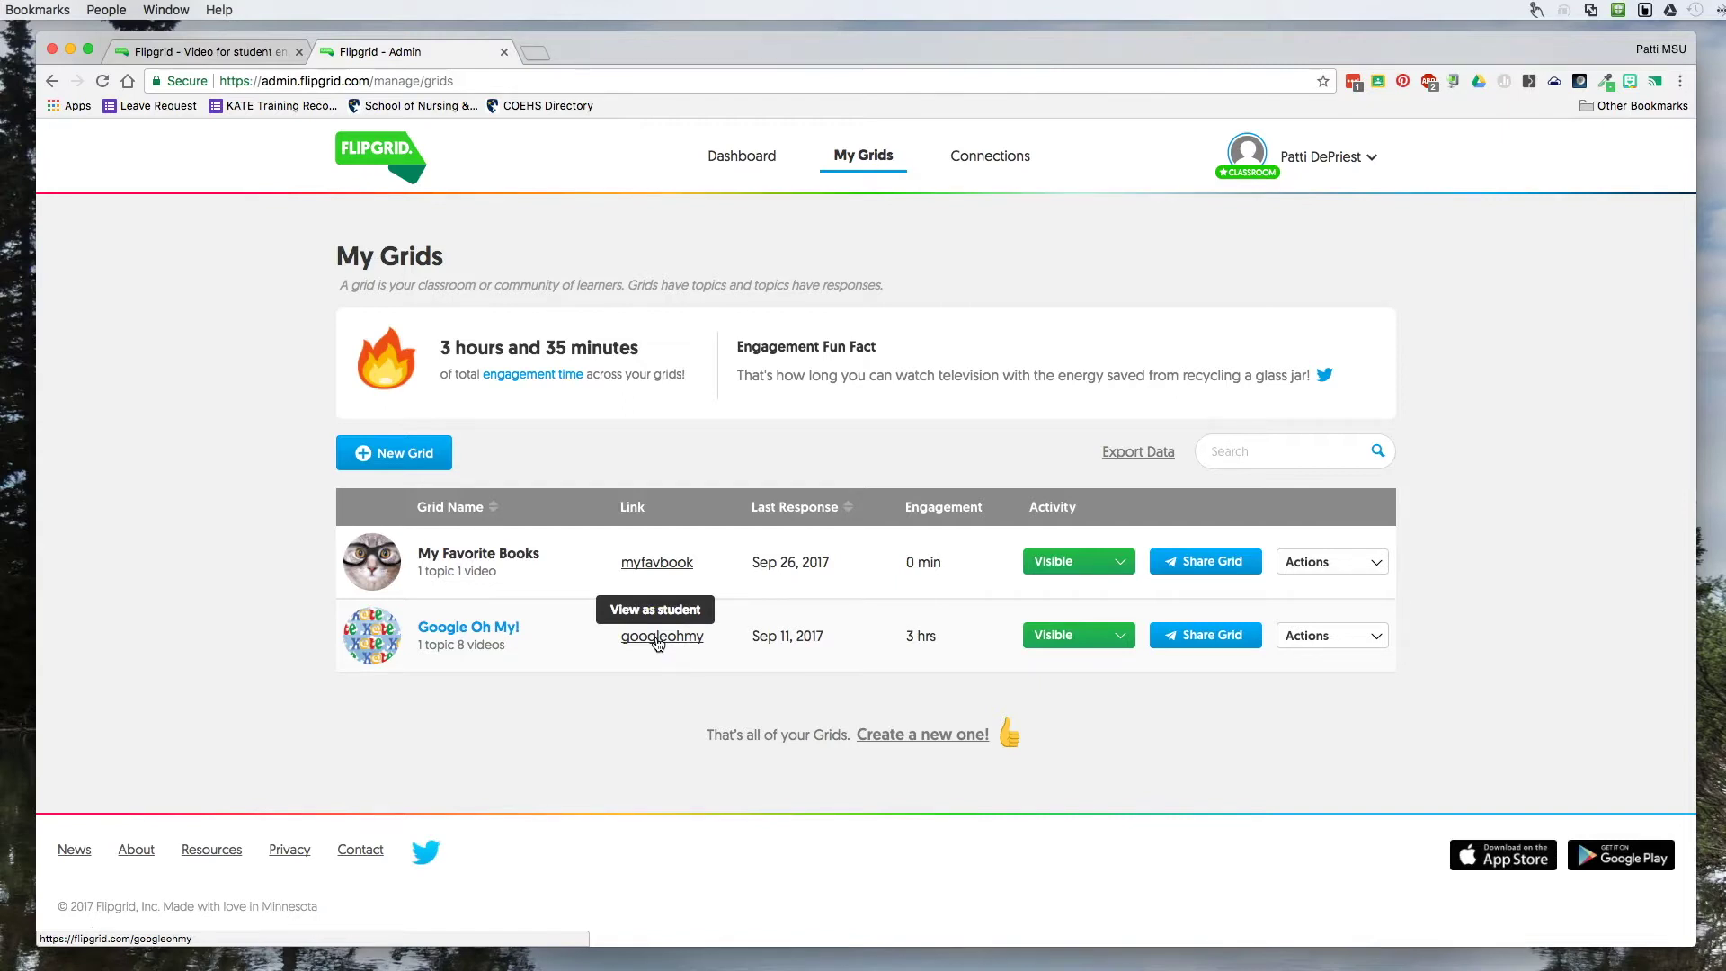
Open the visibility options for the Google Oh My! grid, leaving it Visible.
left_click(1120, 638)
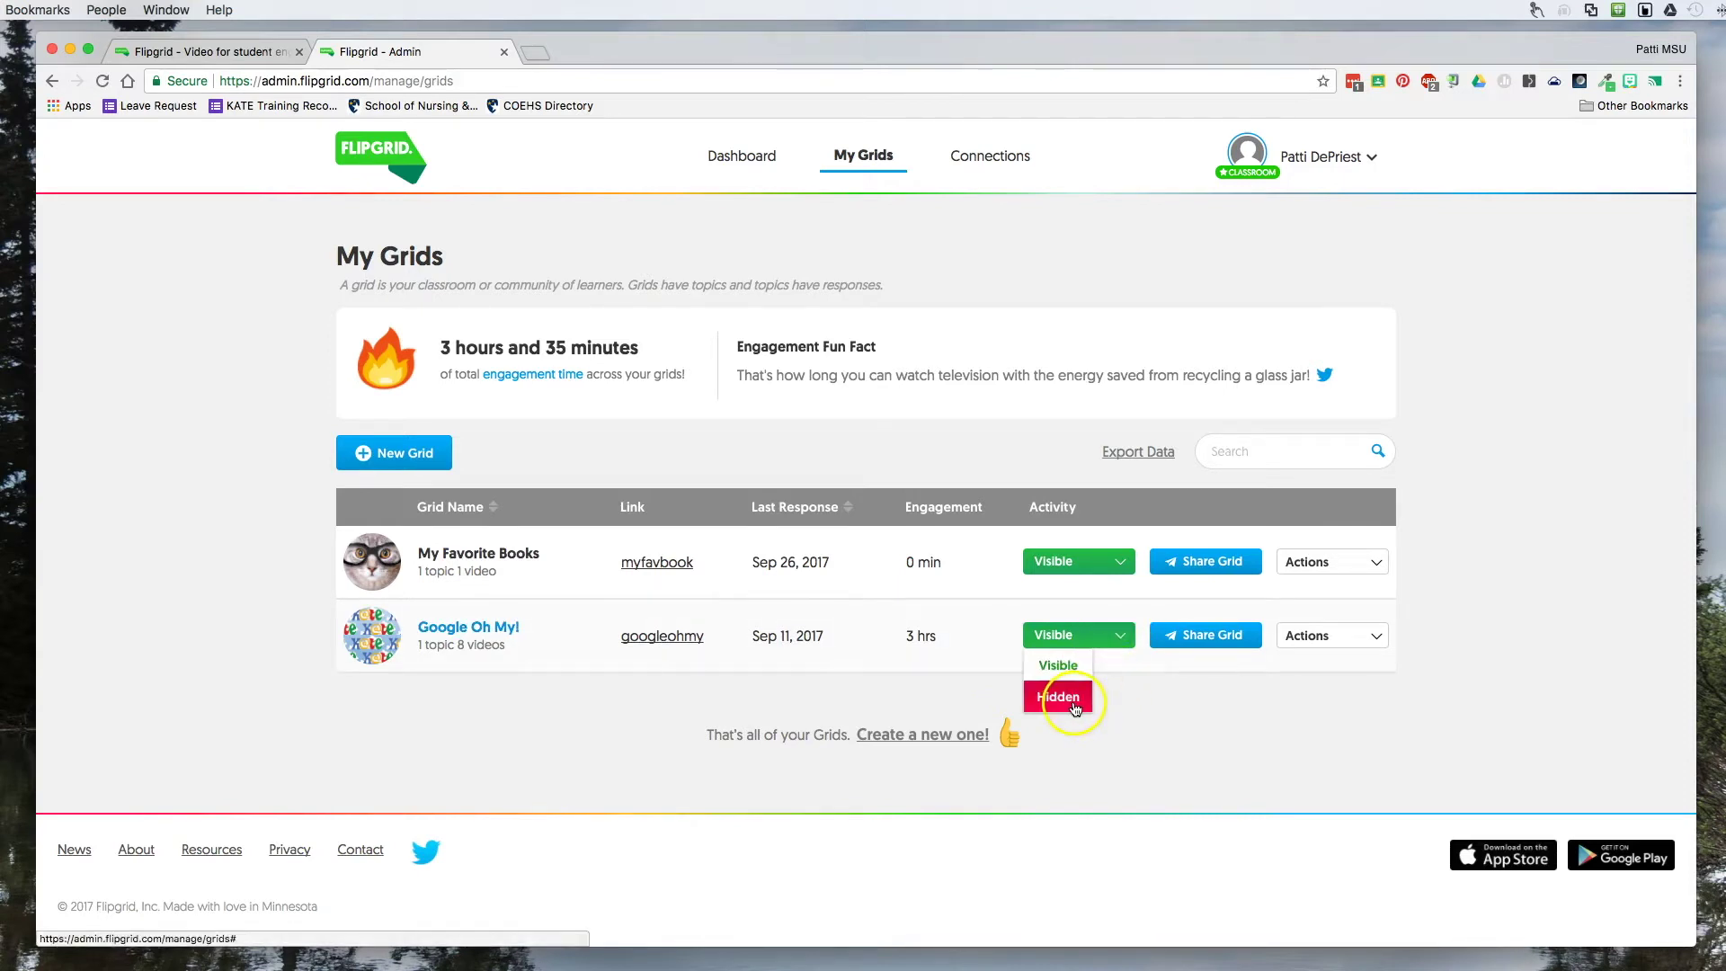
left_click(1142, 667)
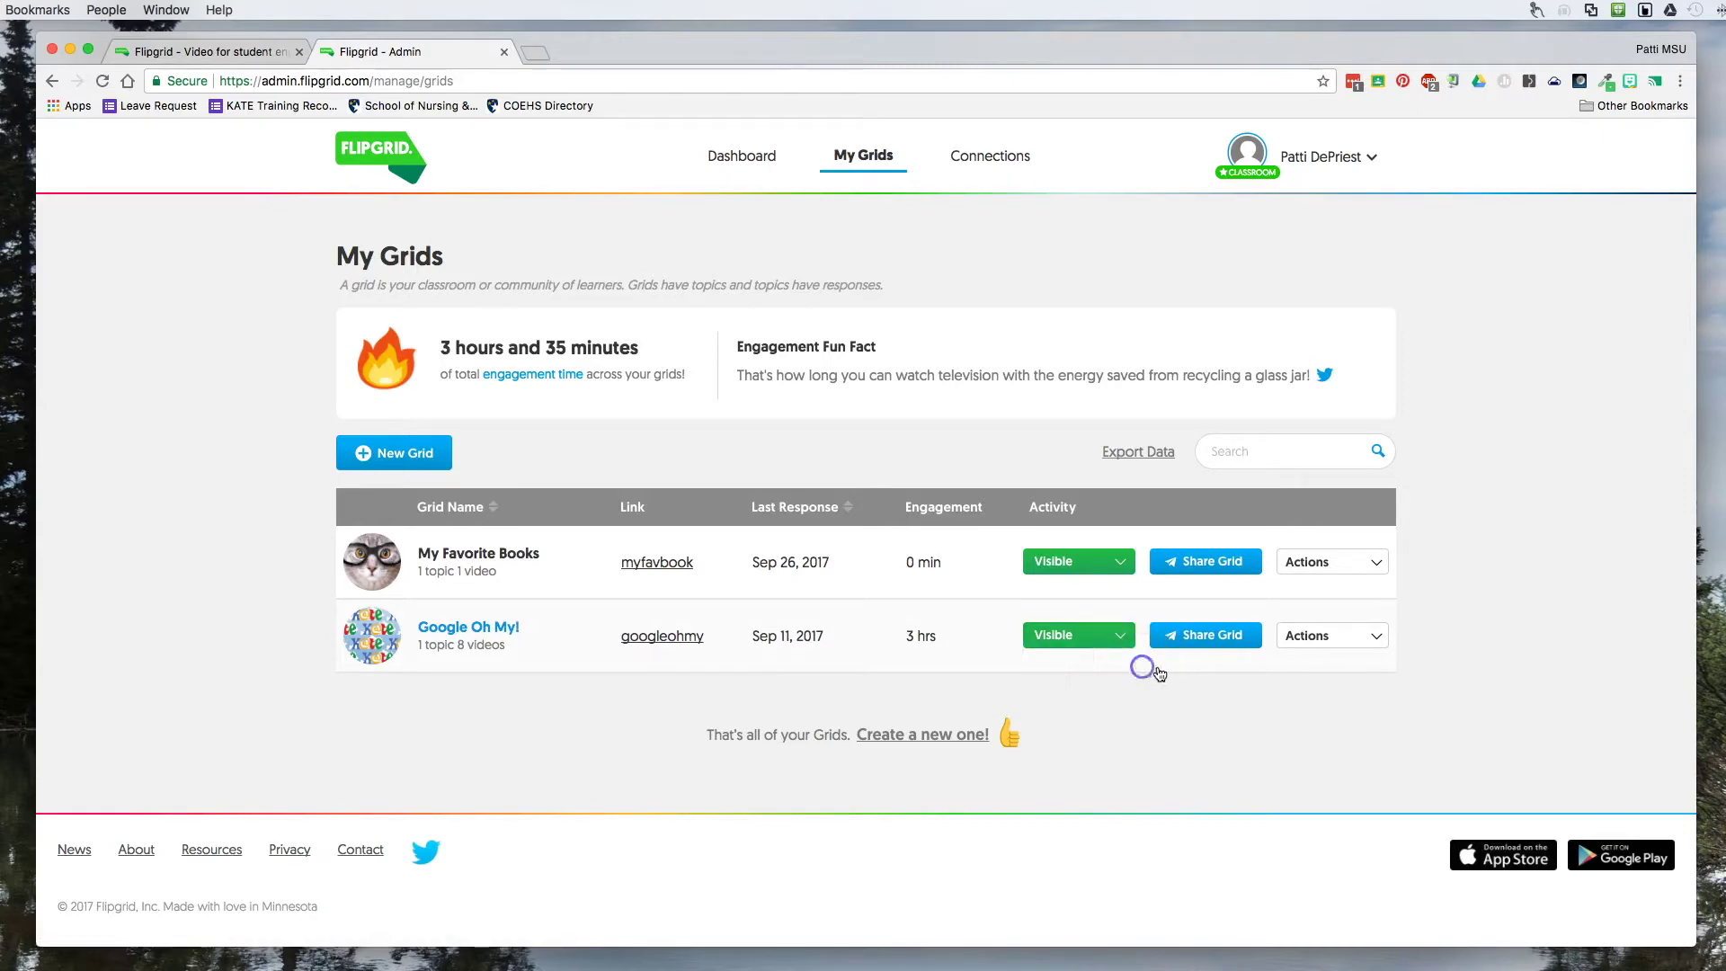
left_click(1209, 637)
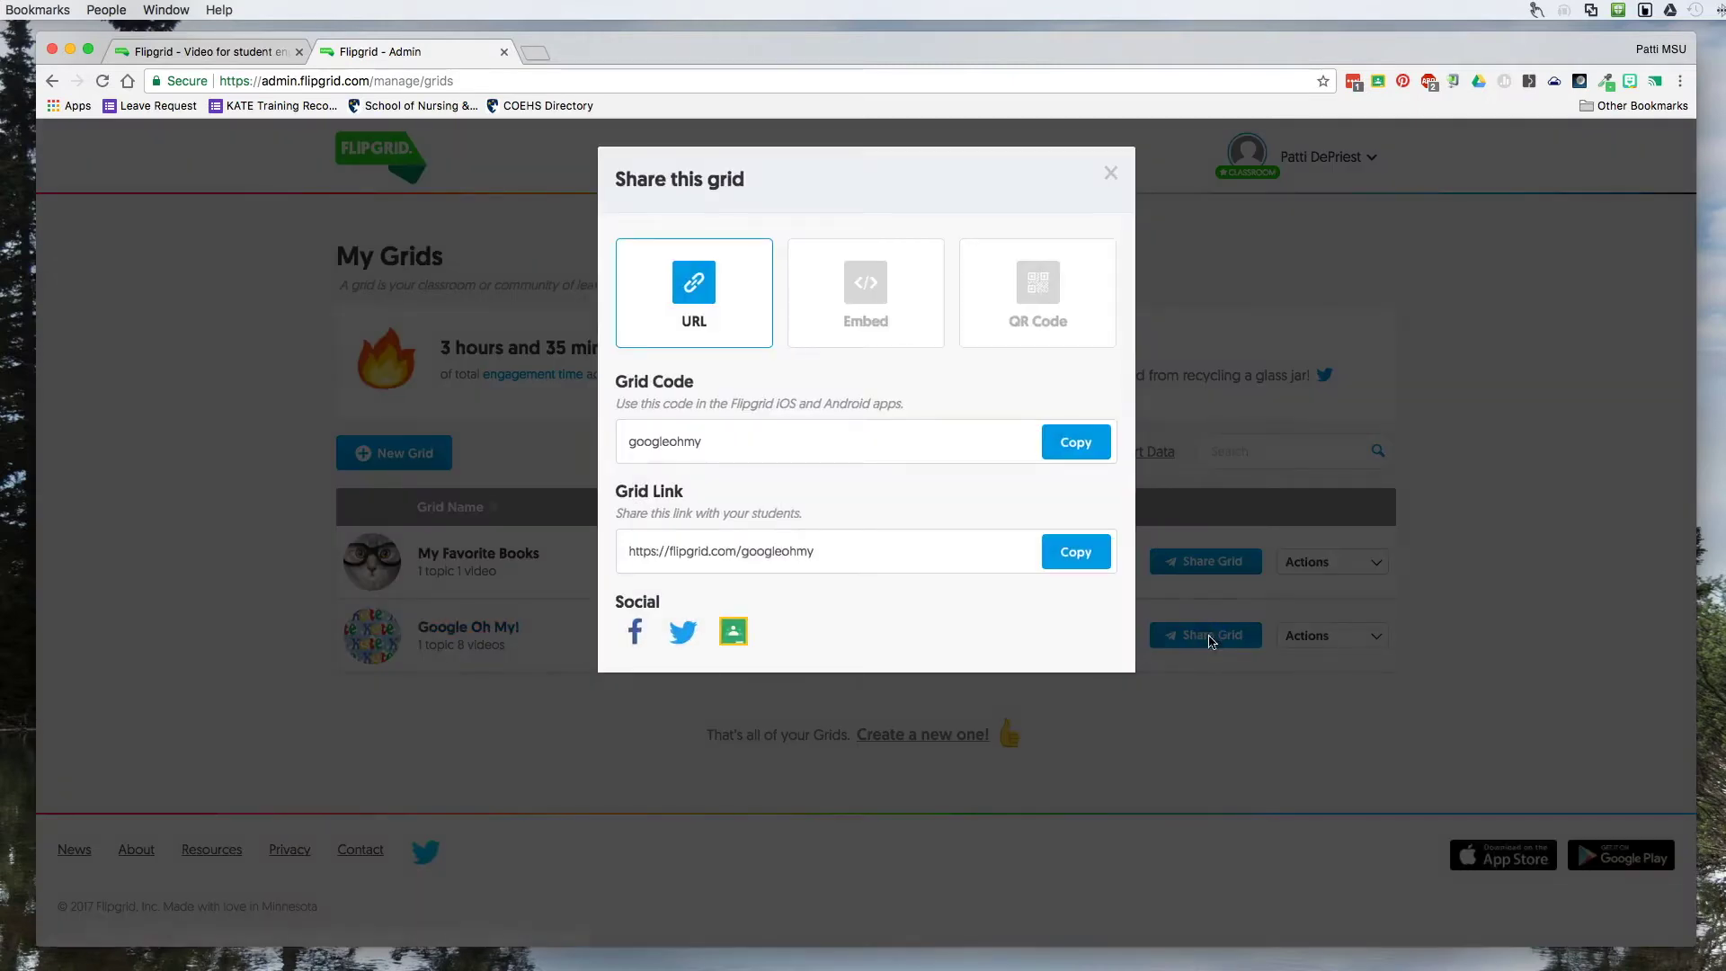
left_click(852, 322)
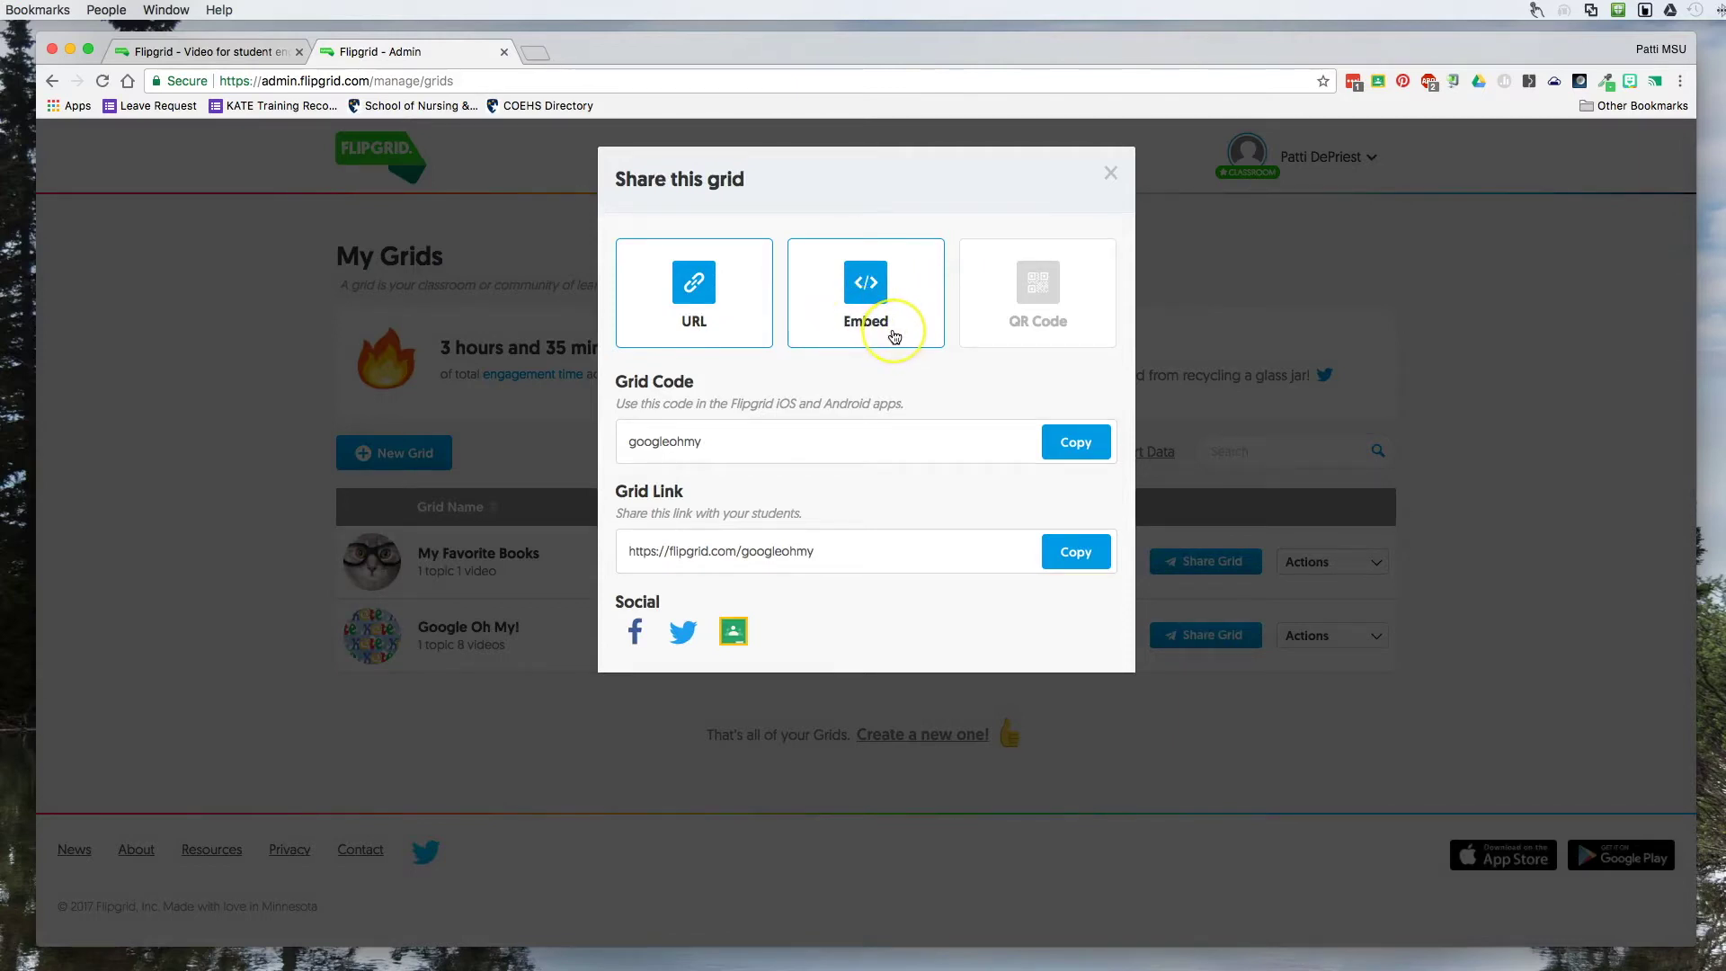
left_click(1072, 320)
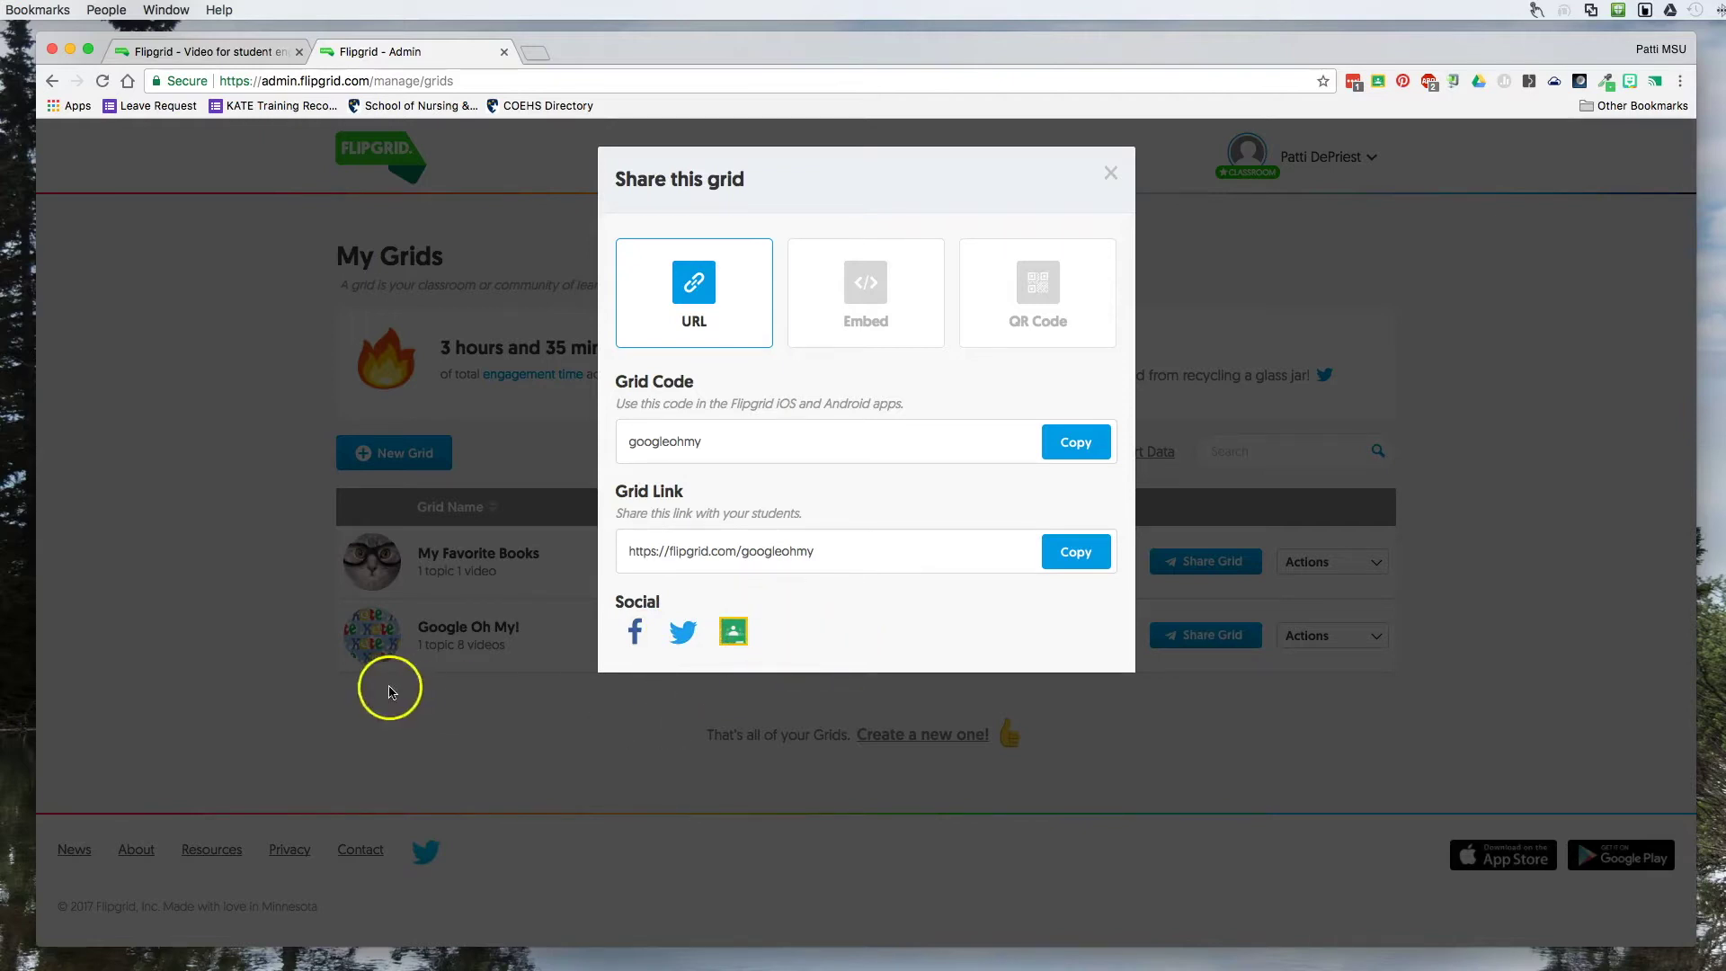
left_click(1111, 173)
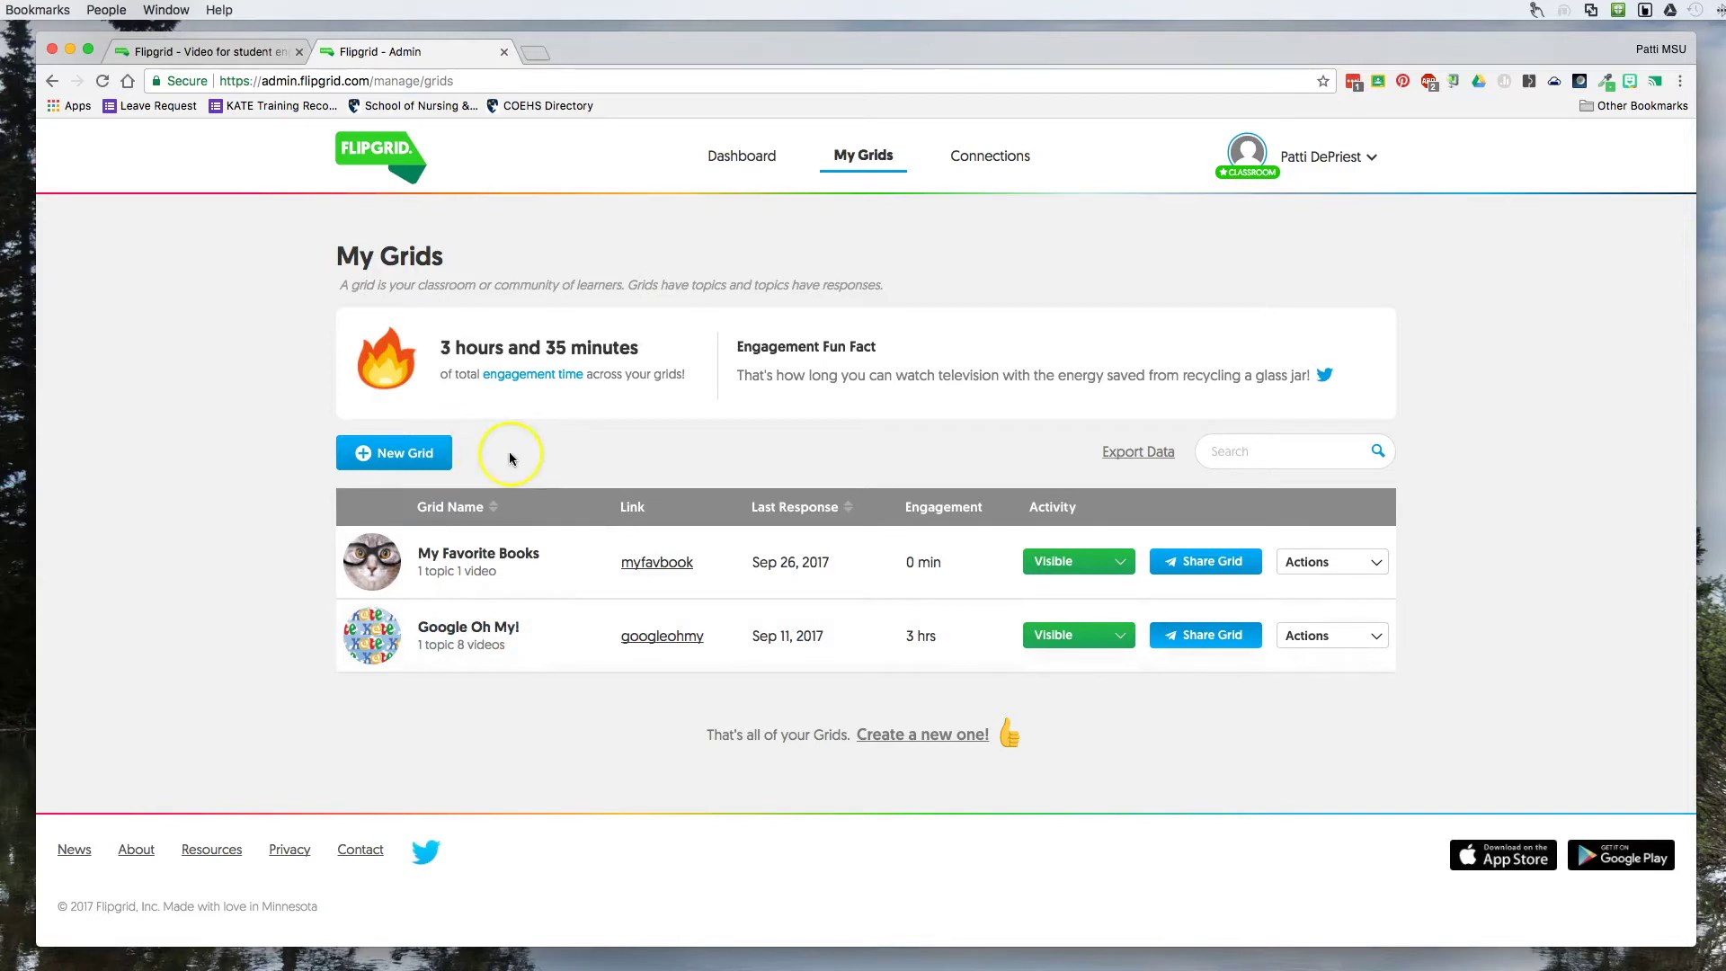
Start a new grid, select its auto-generated Grid Link code, and review the privacy and Features settings.
left_click(402, 463)
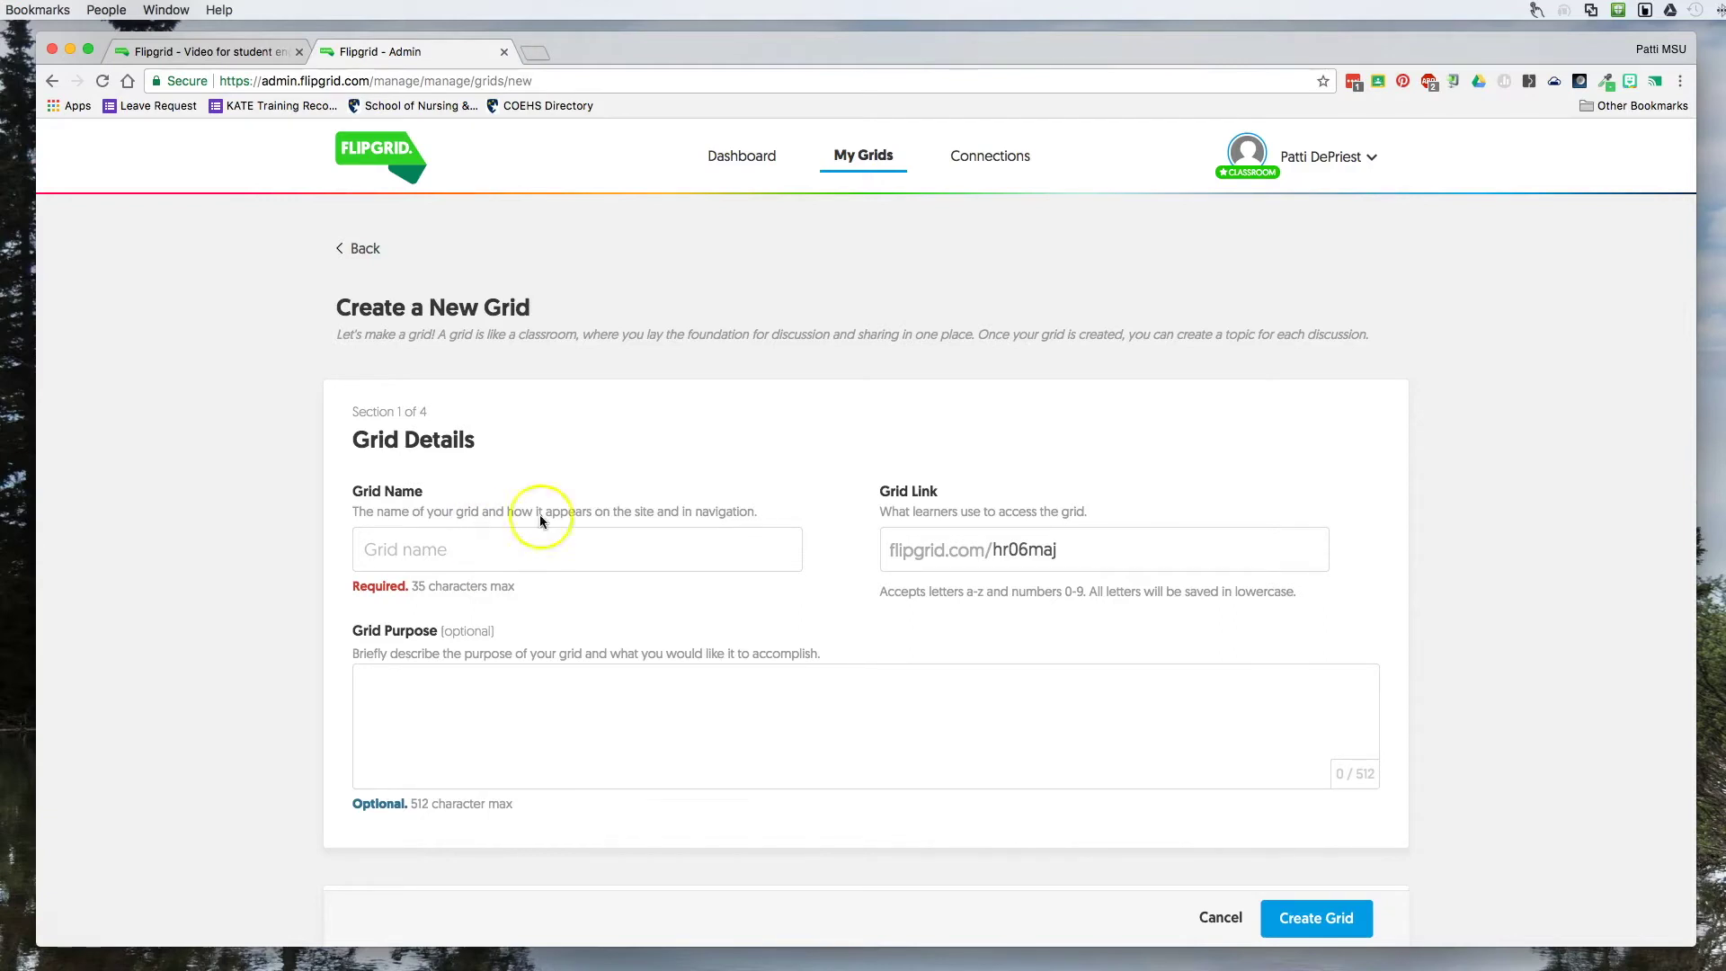
left_click(1068, 550)
left_click_drag(1070, 551, 989, 552)
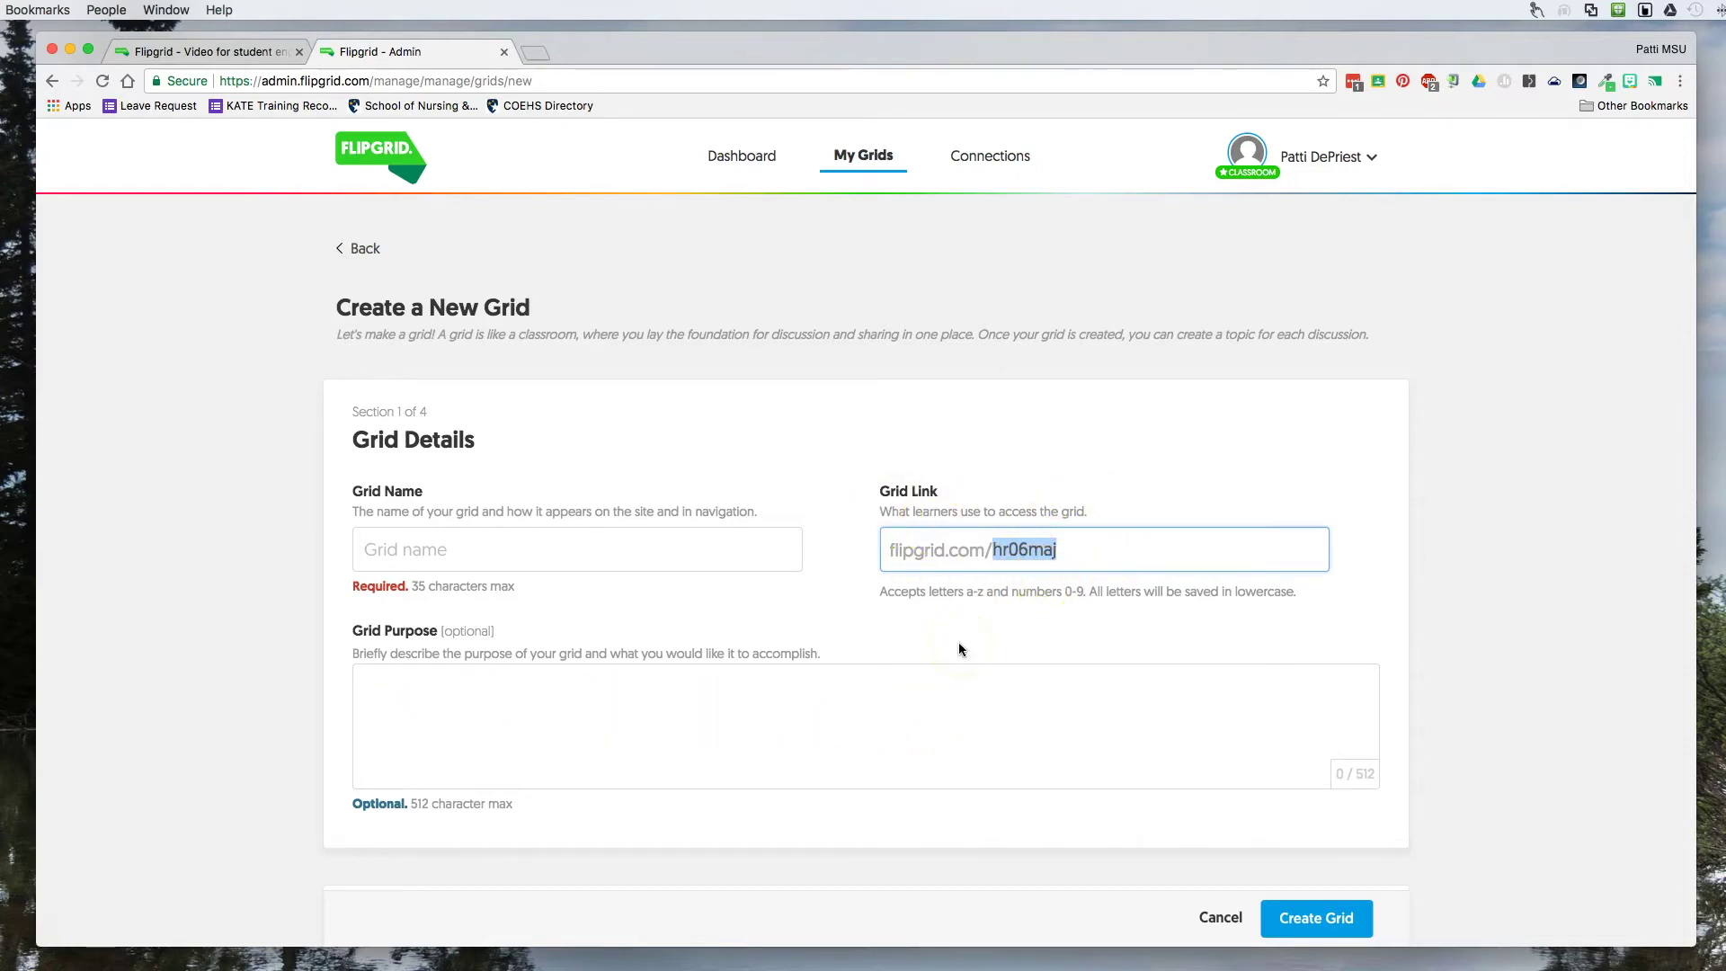
scroll(958, 642, "down", 7)
scroll(958, 644, "down", 3)
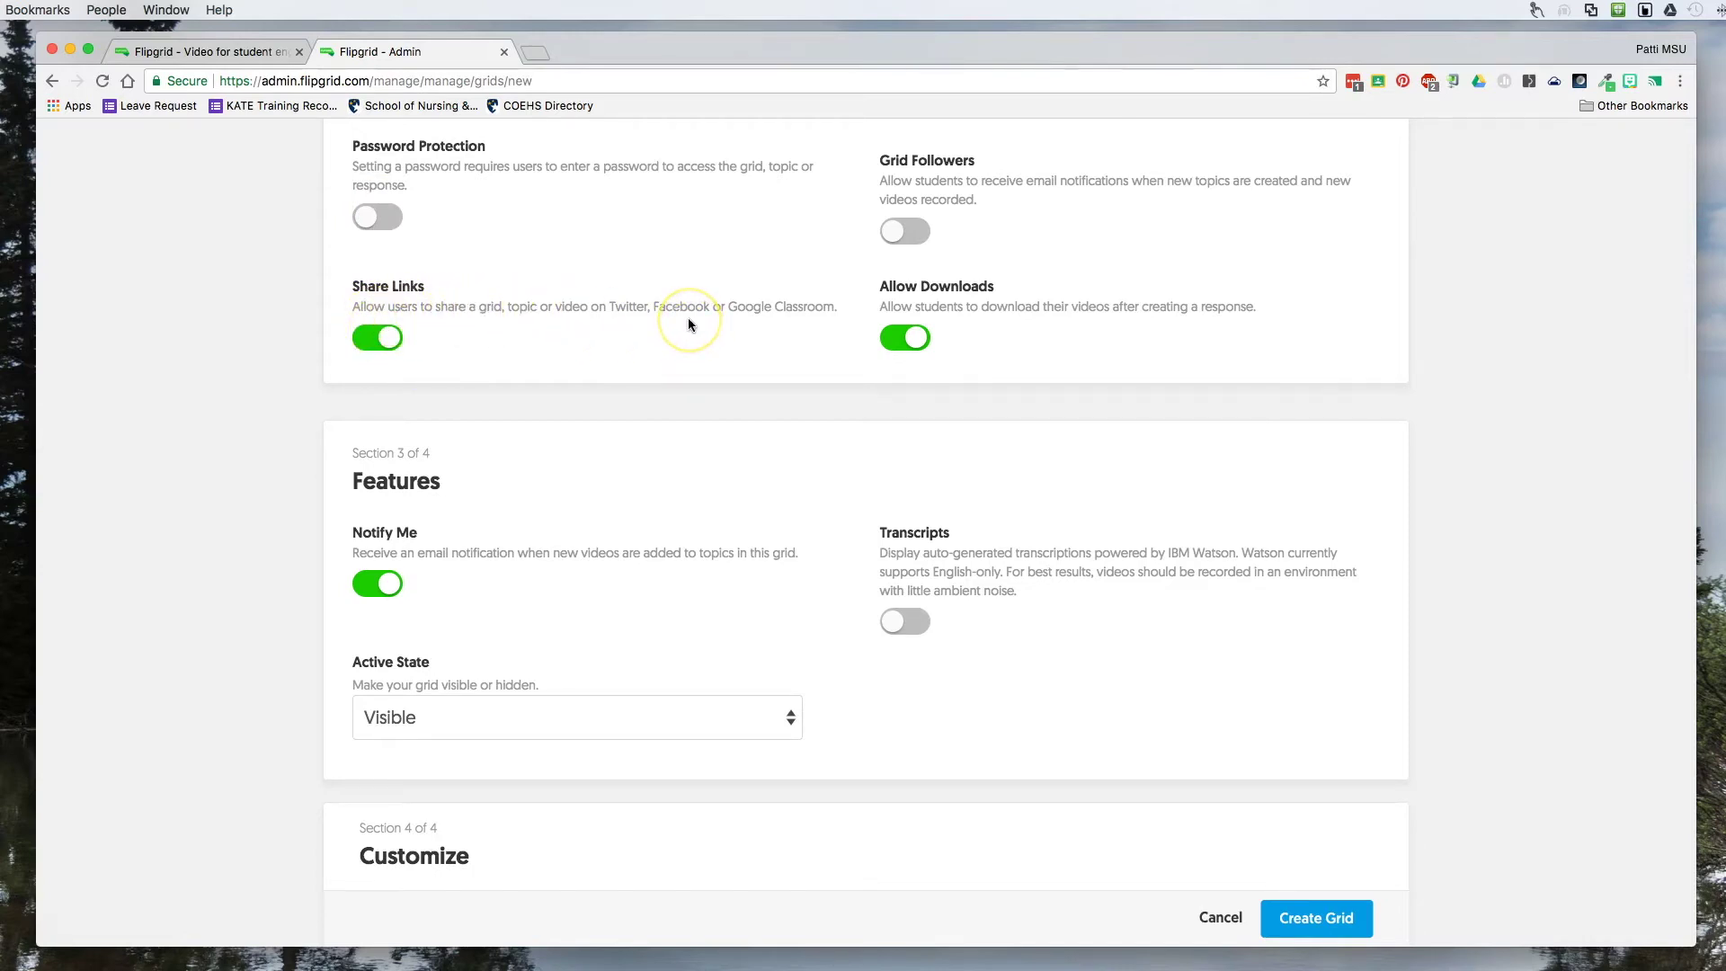
Switch Share Links and Allow Downloads off and Grid Followers on for the new grid.
left_click(376, 337)
left_click(916, 239)
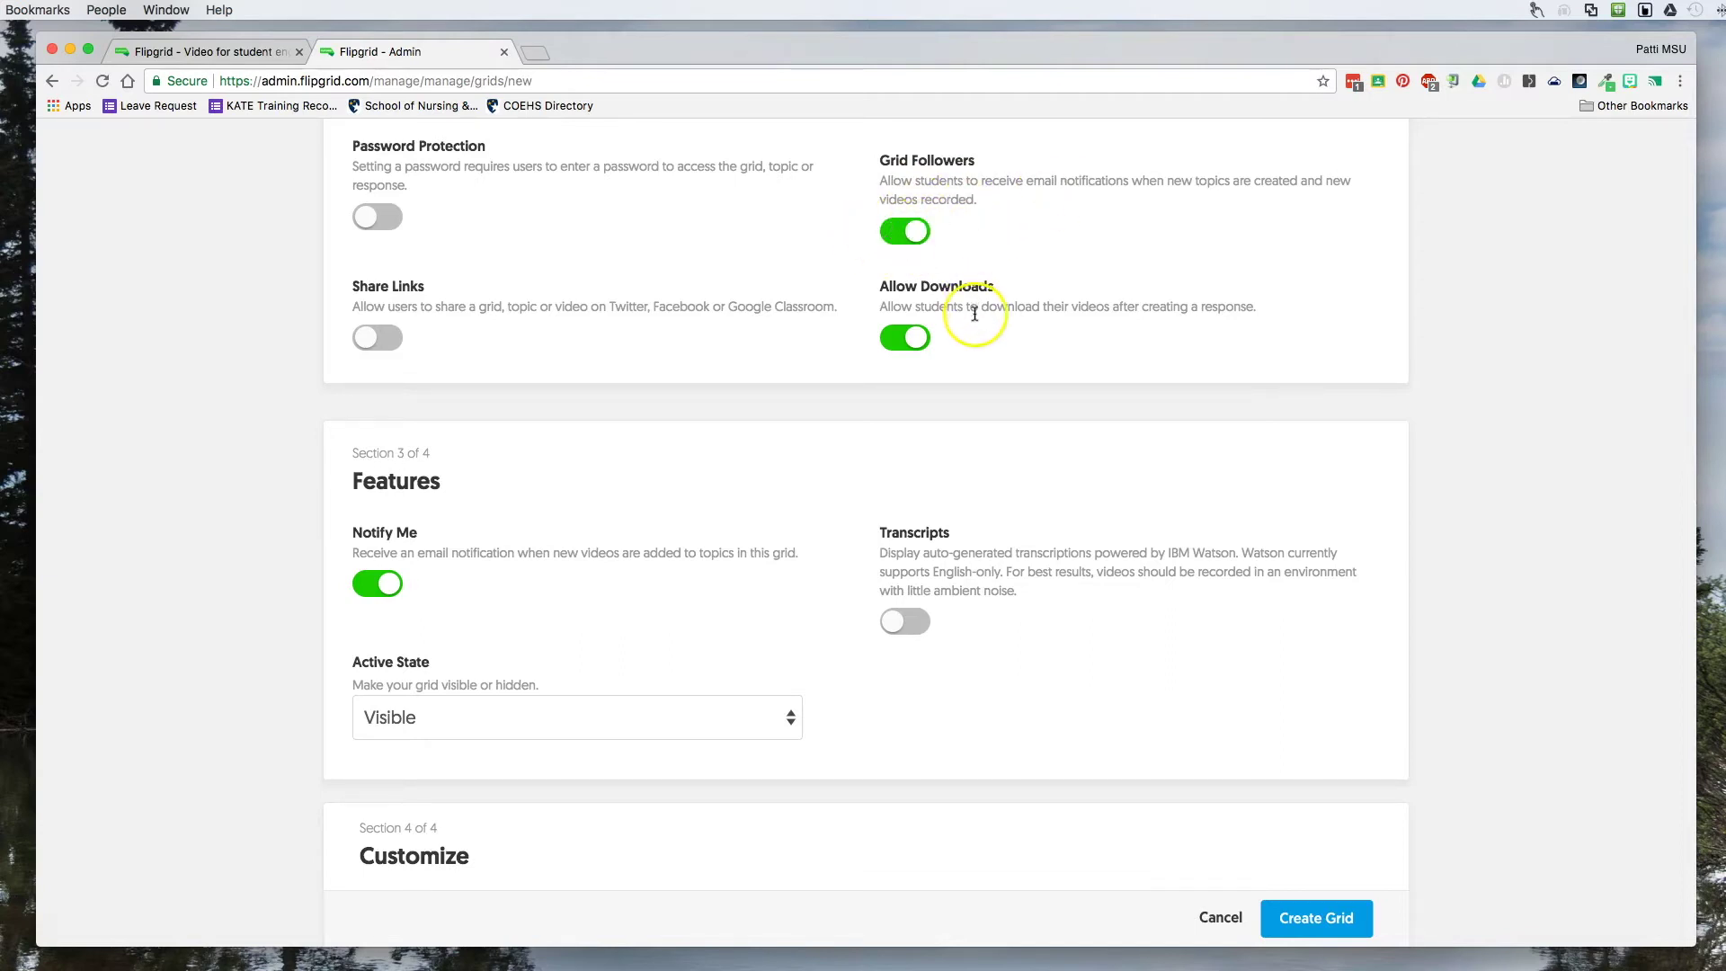
left_click(892, 345)
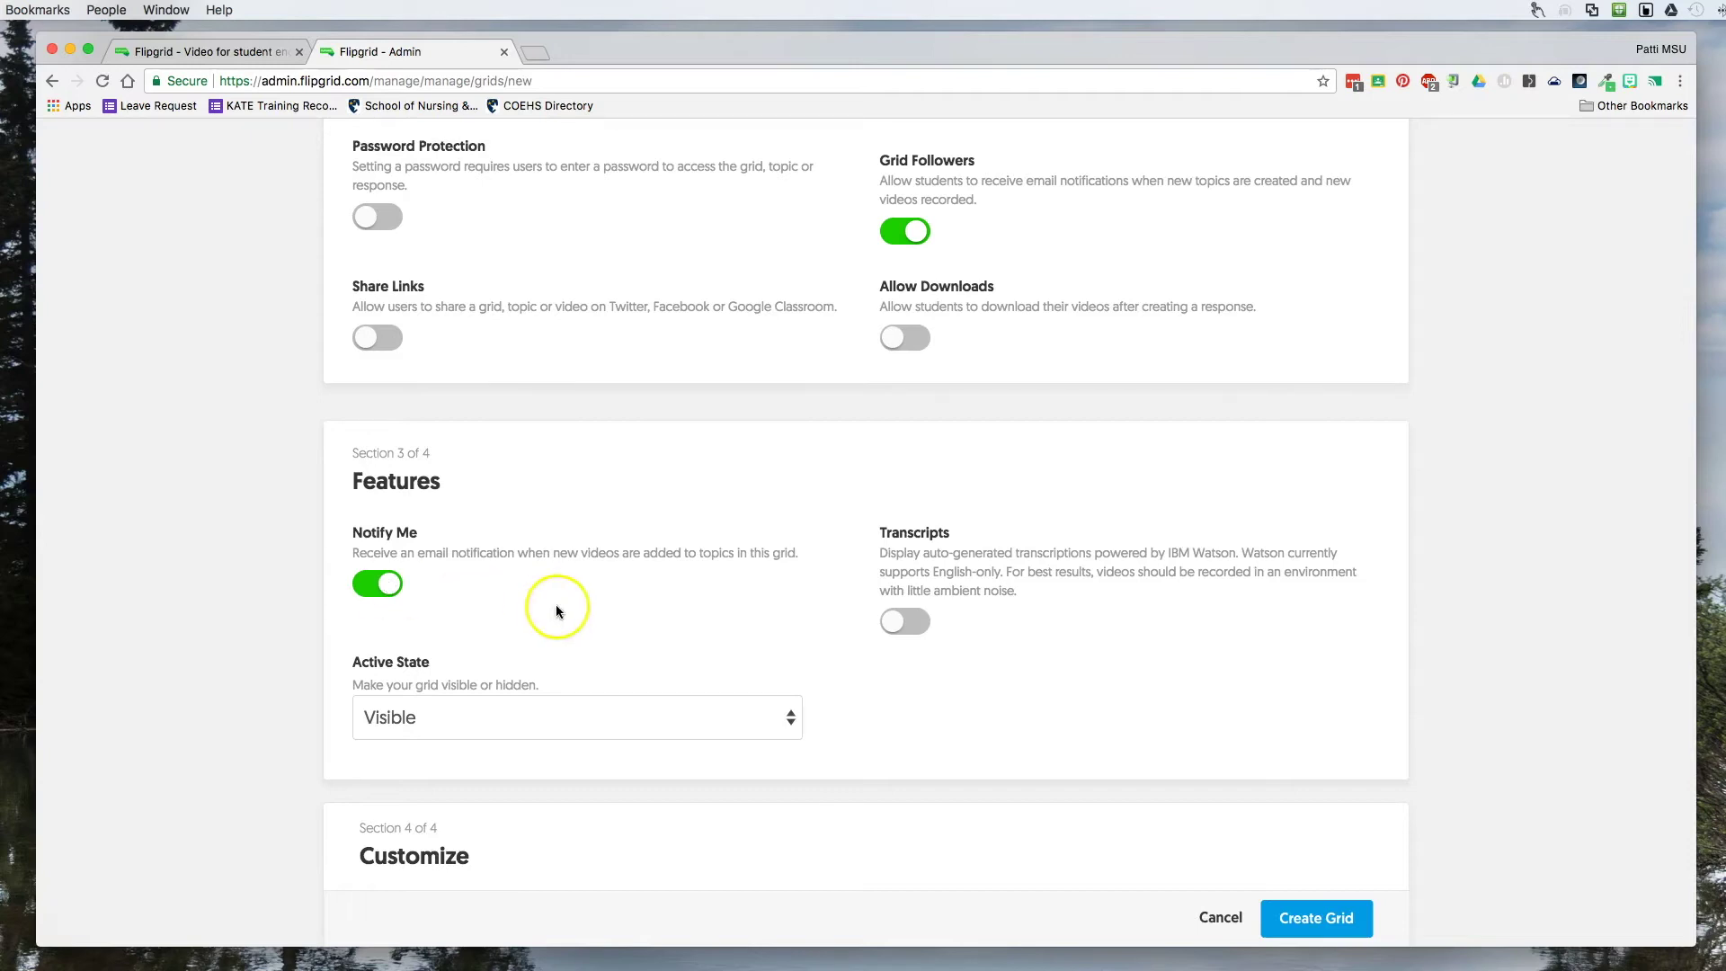
scroll(557, 601, "down", 5)
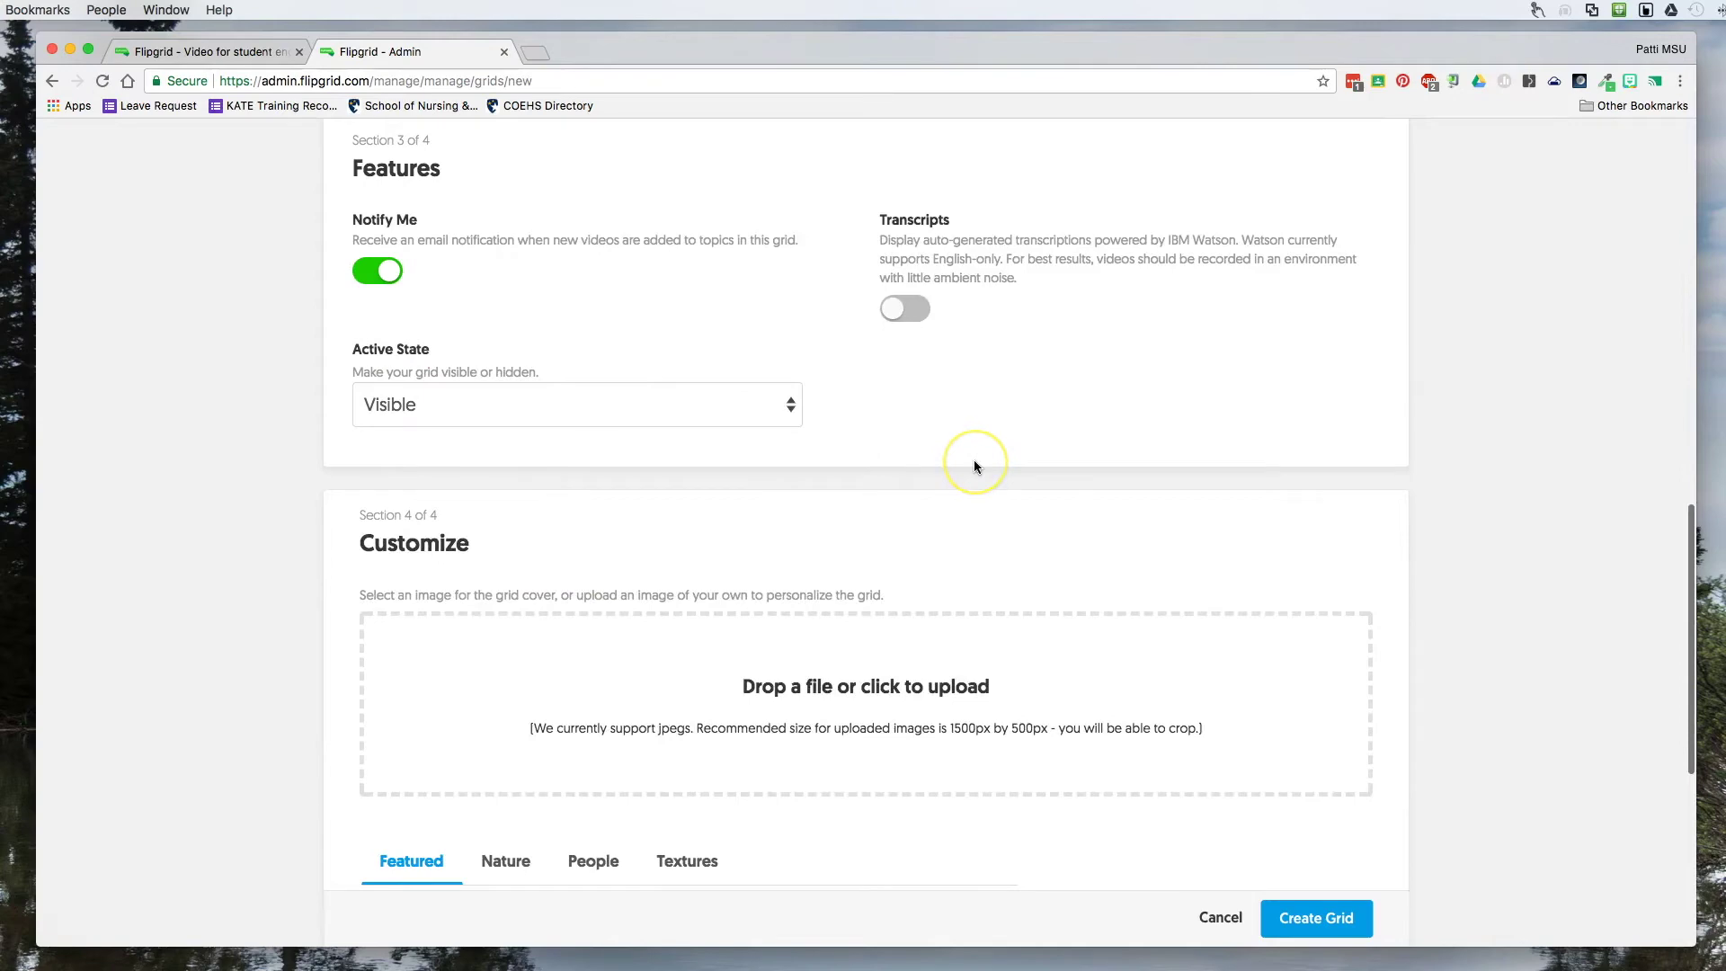
scroll(974, 466, "down", 5)
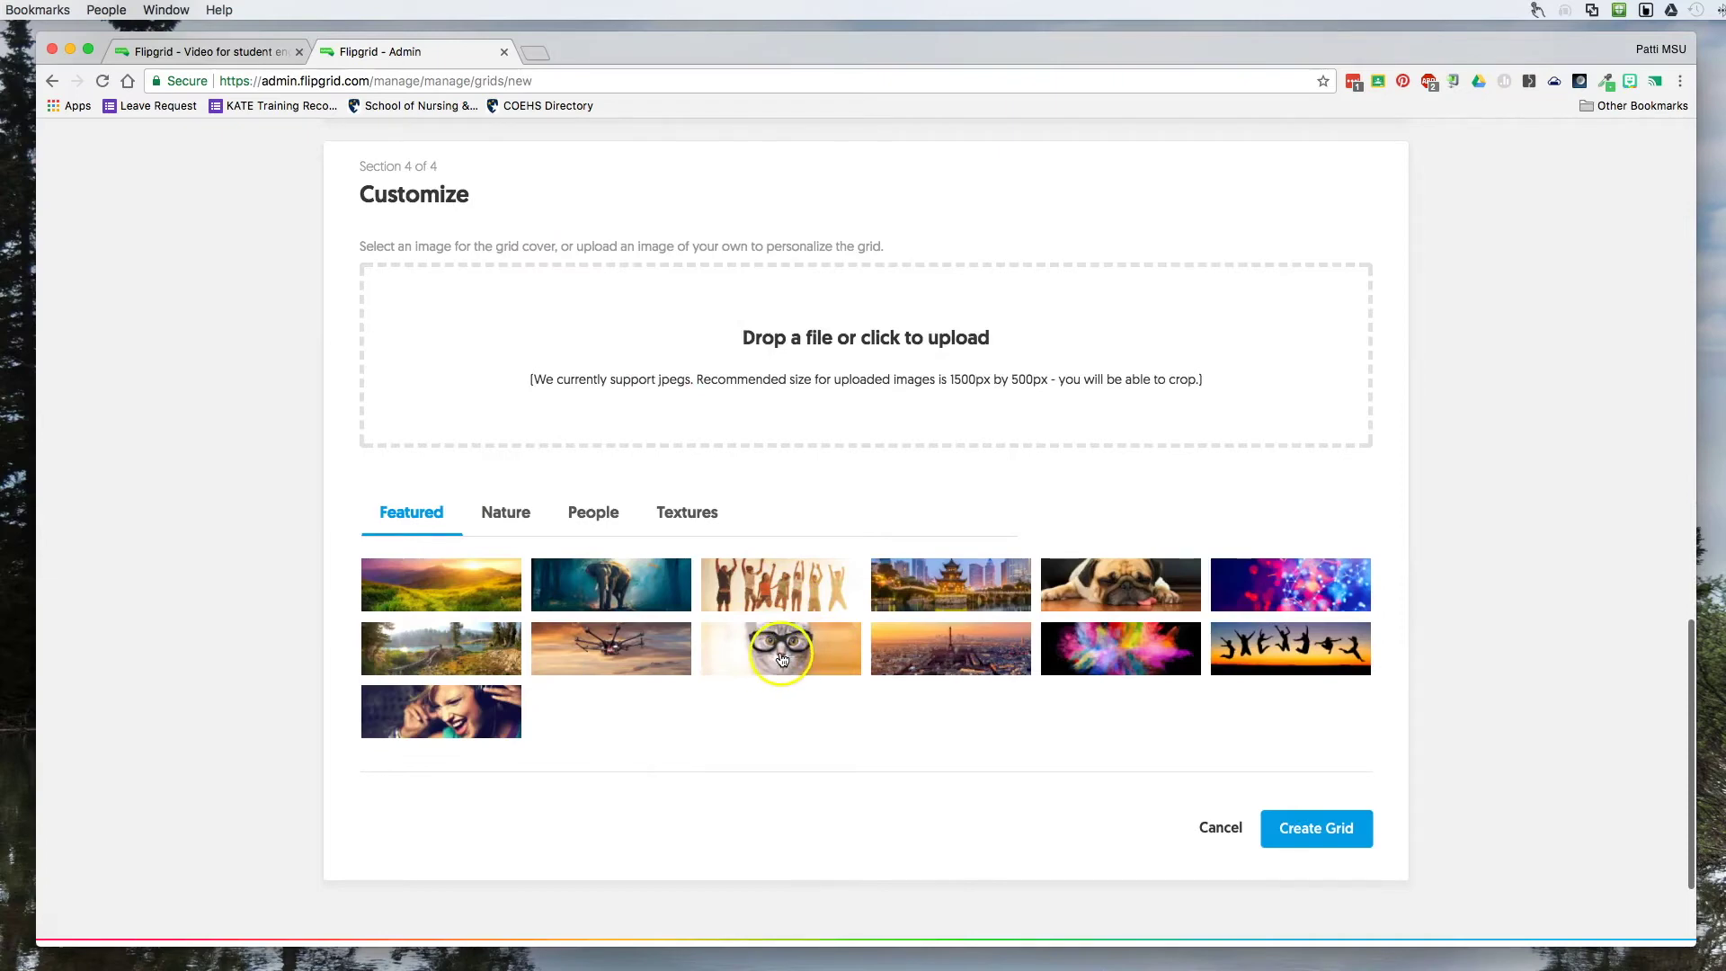
left_click(512, 515)
left_click(683, 517)
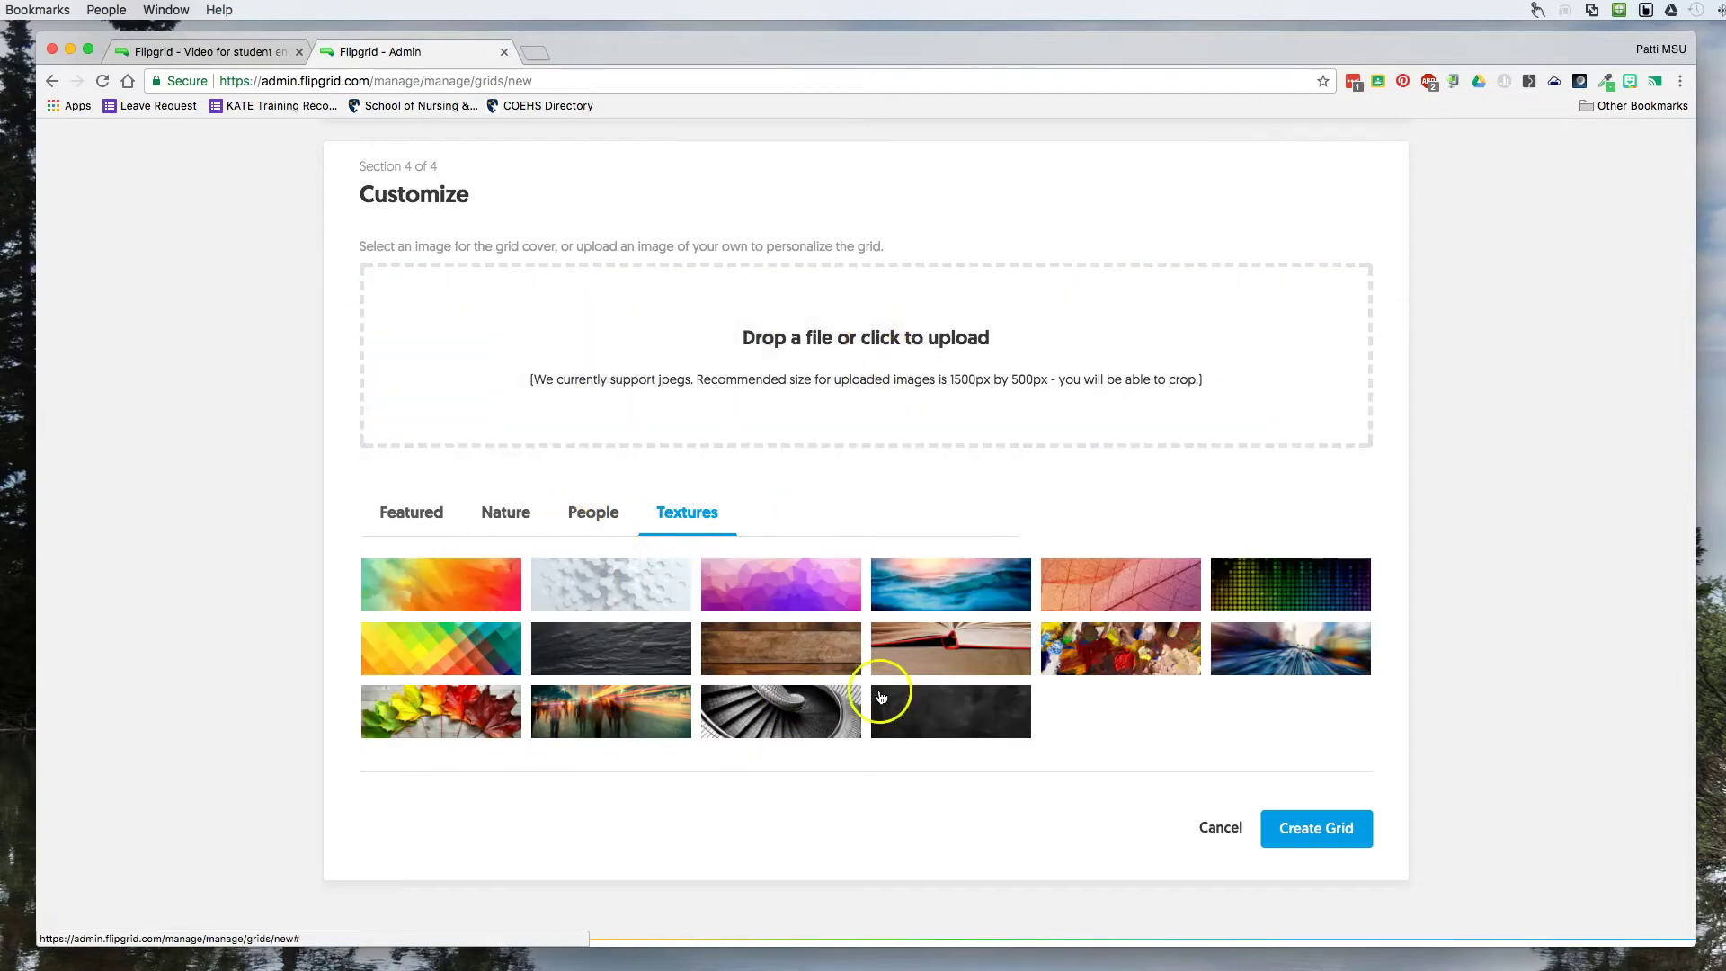
left_click(962, 584)
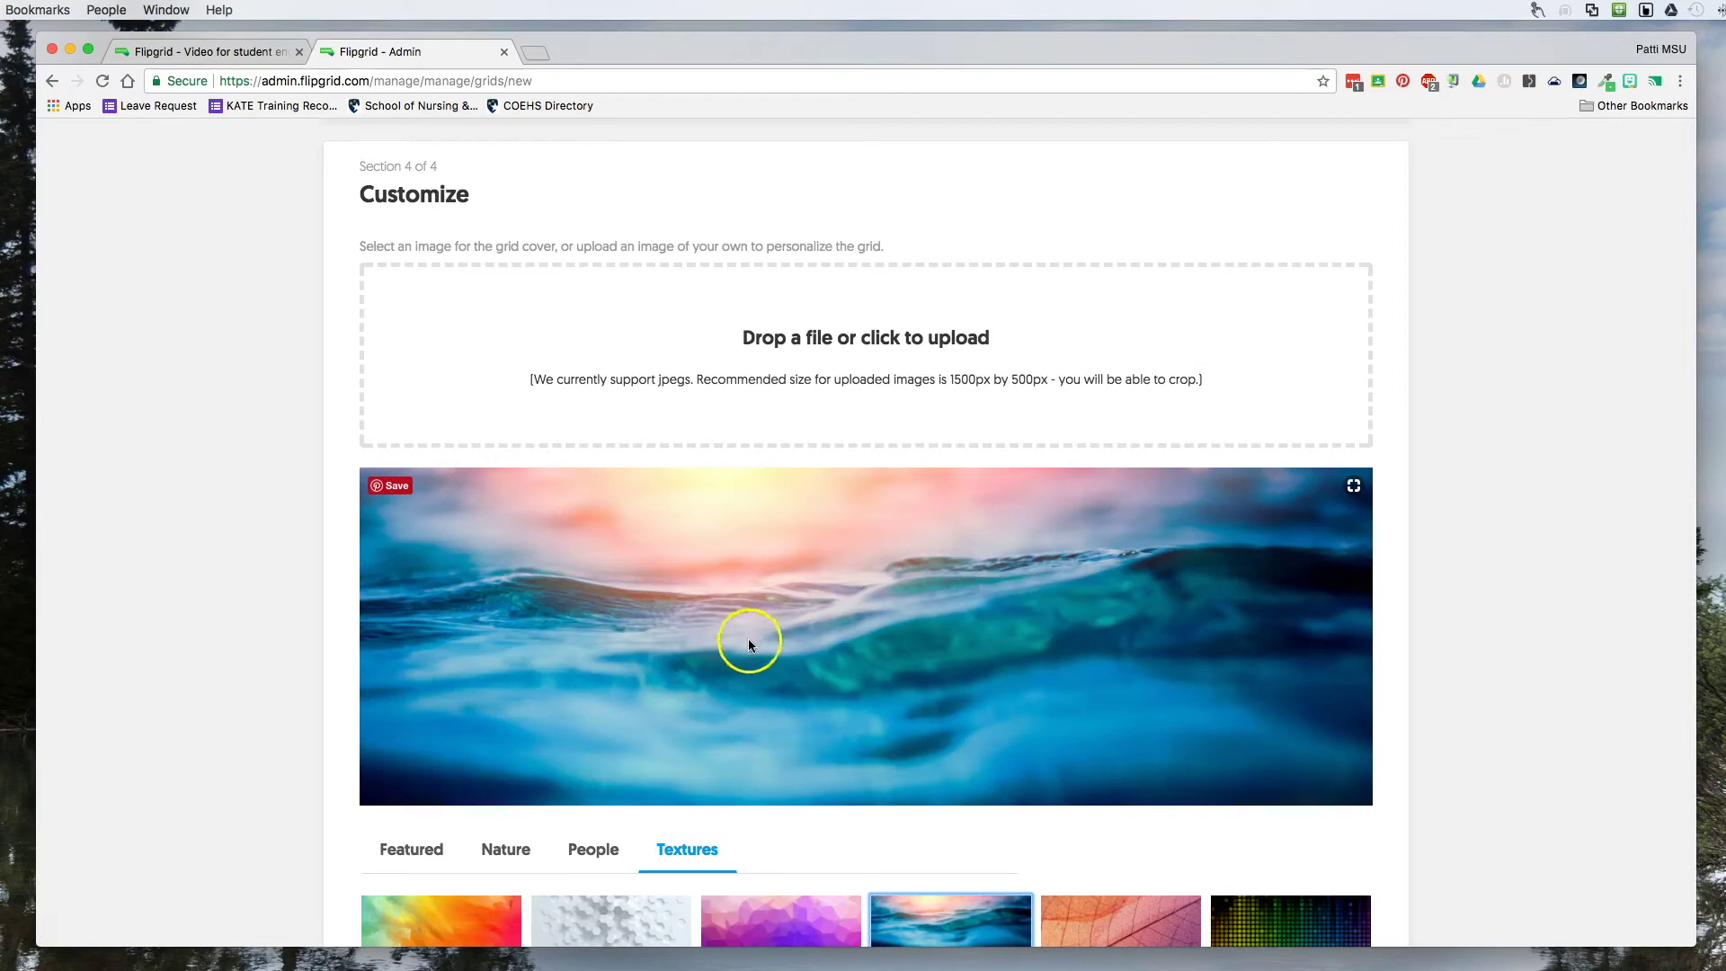
scroll(1053, 645, "down", 5)
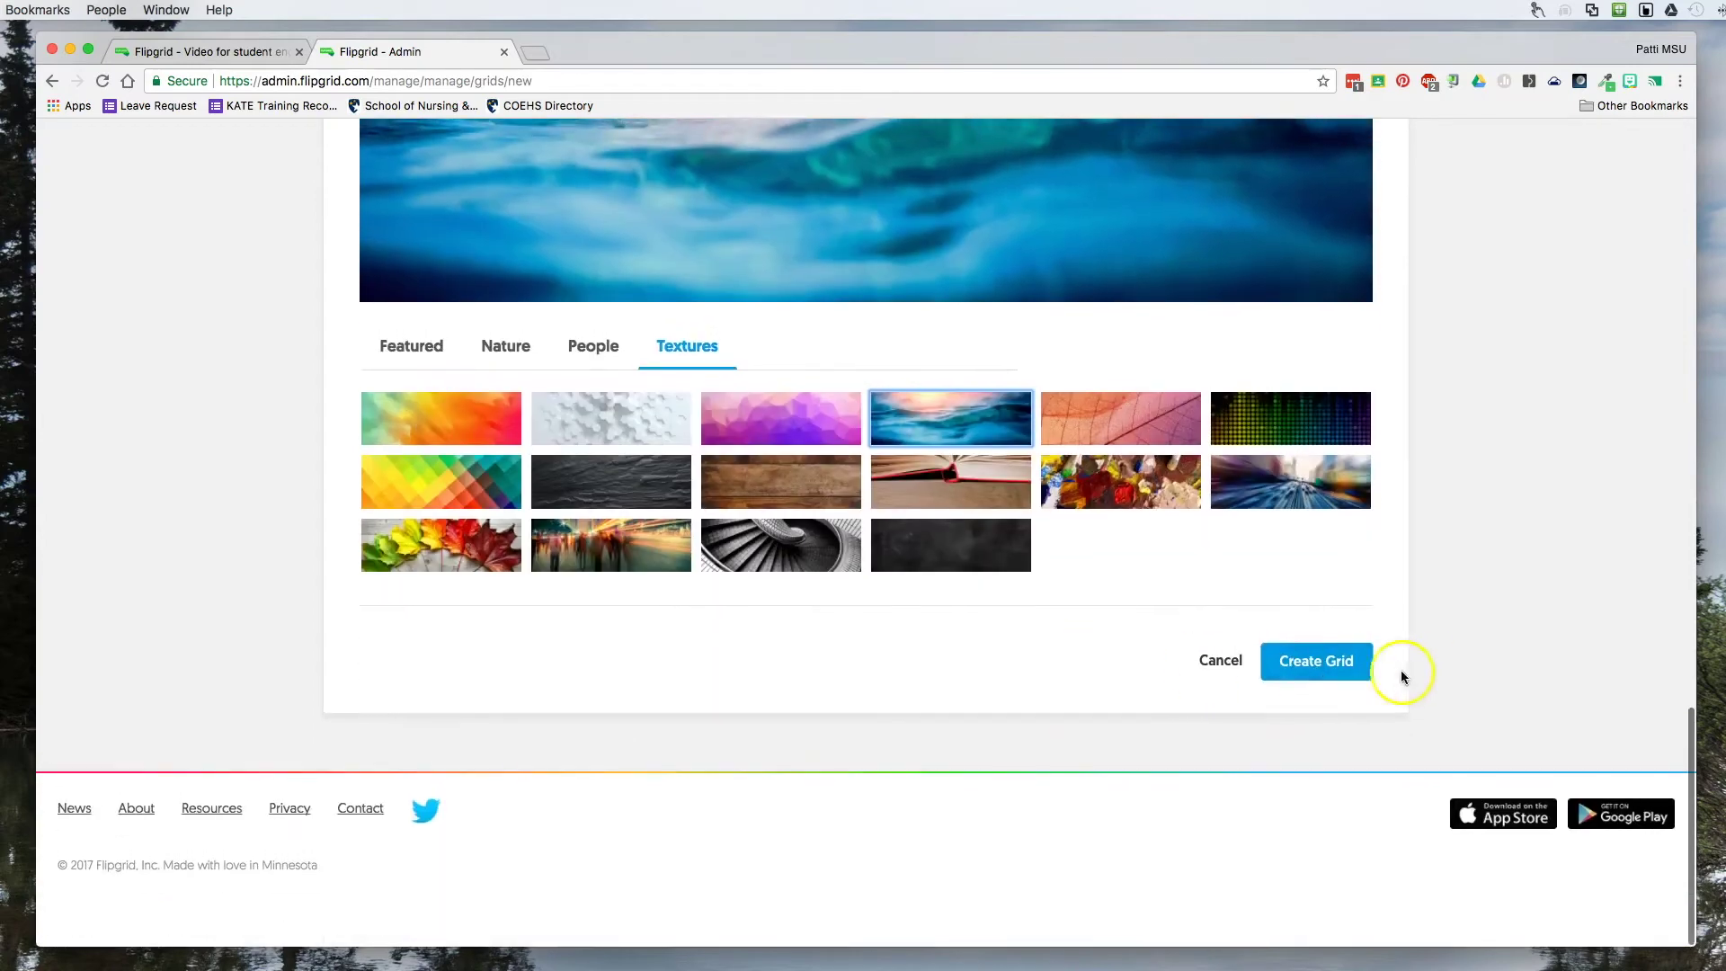
scroll(754, 372, "up", 5)
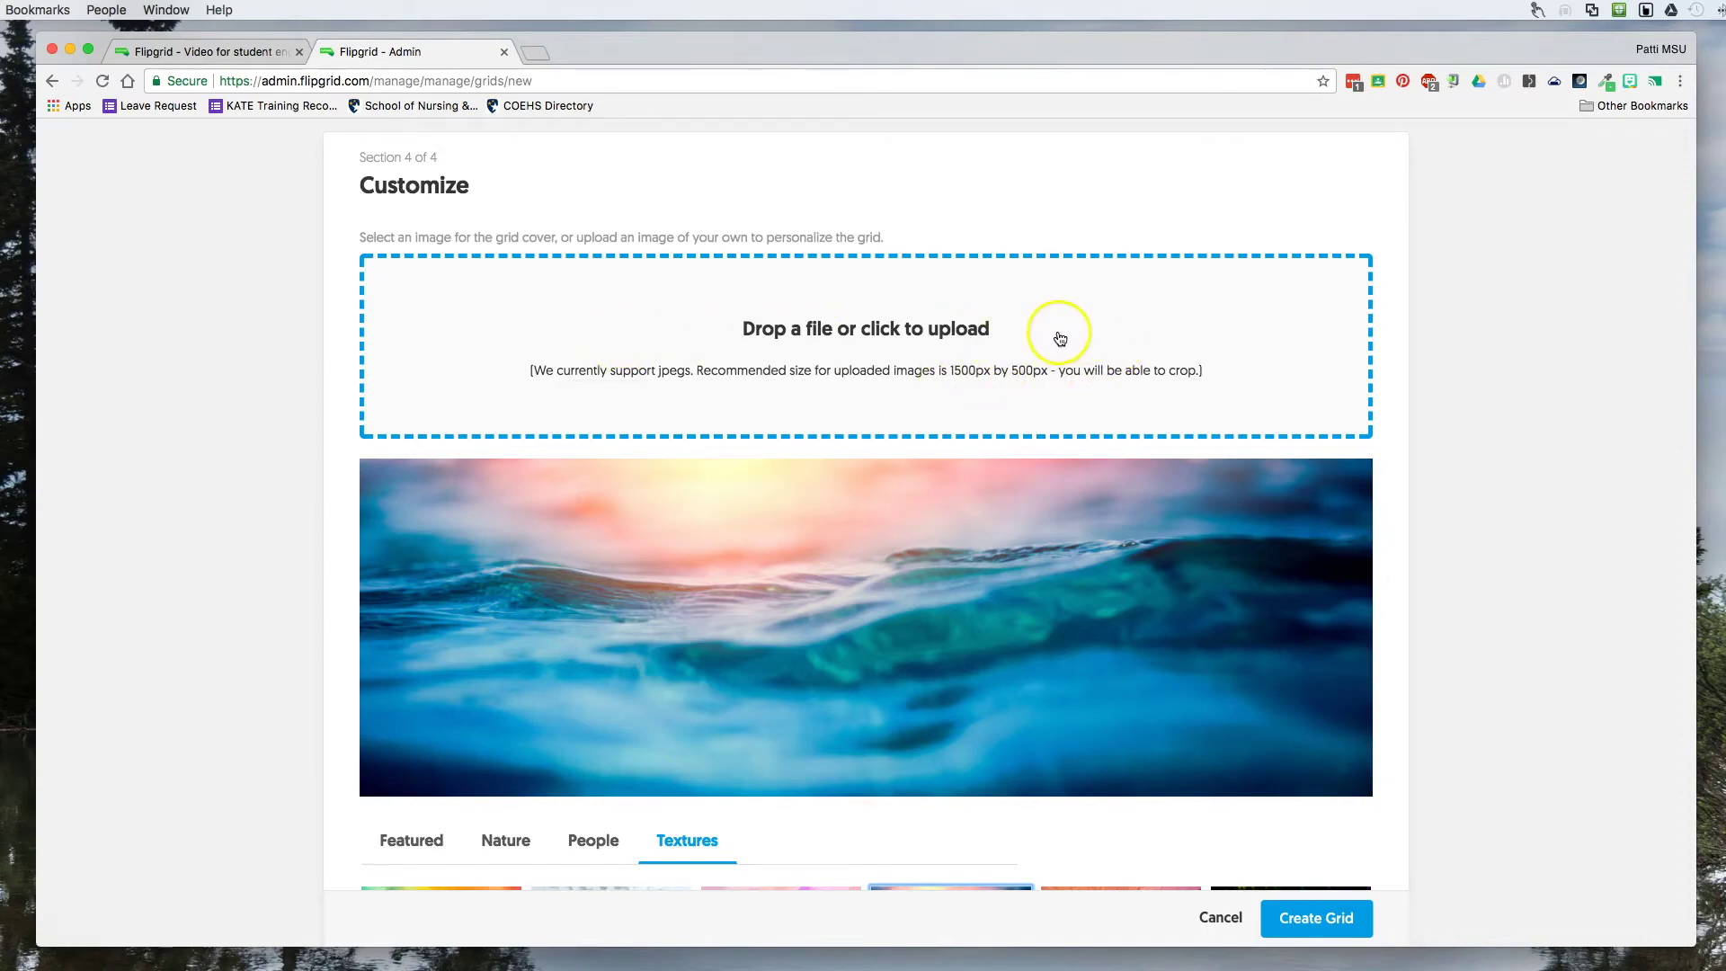
scroll(1059, 338, "up", 20)
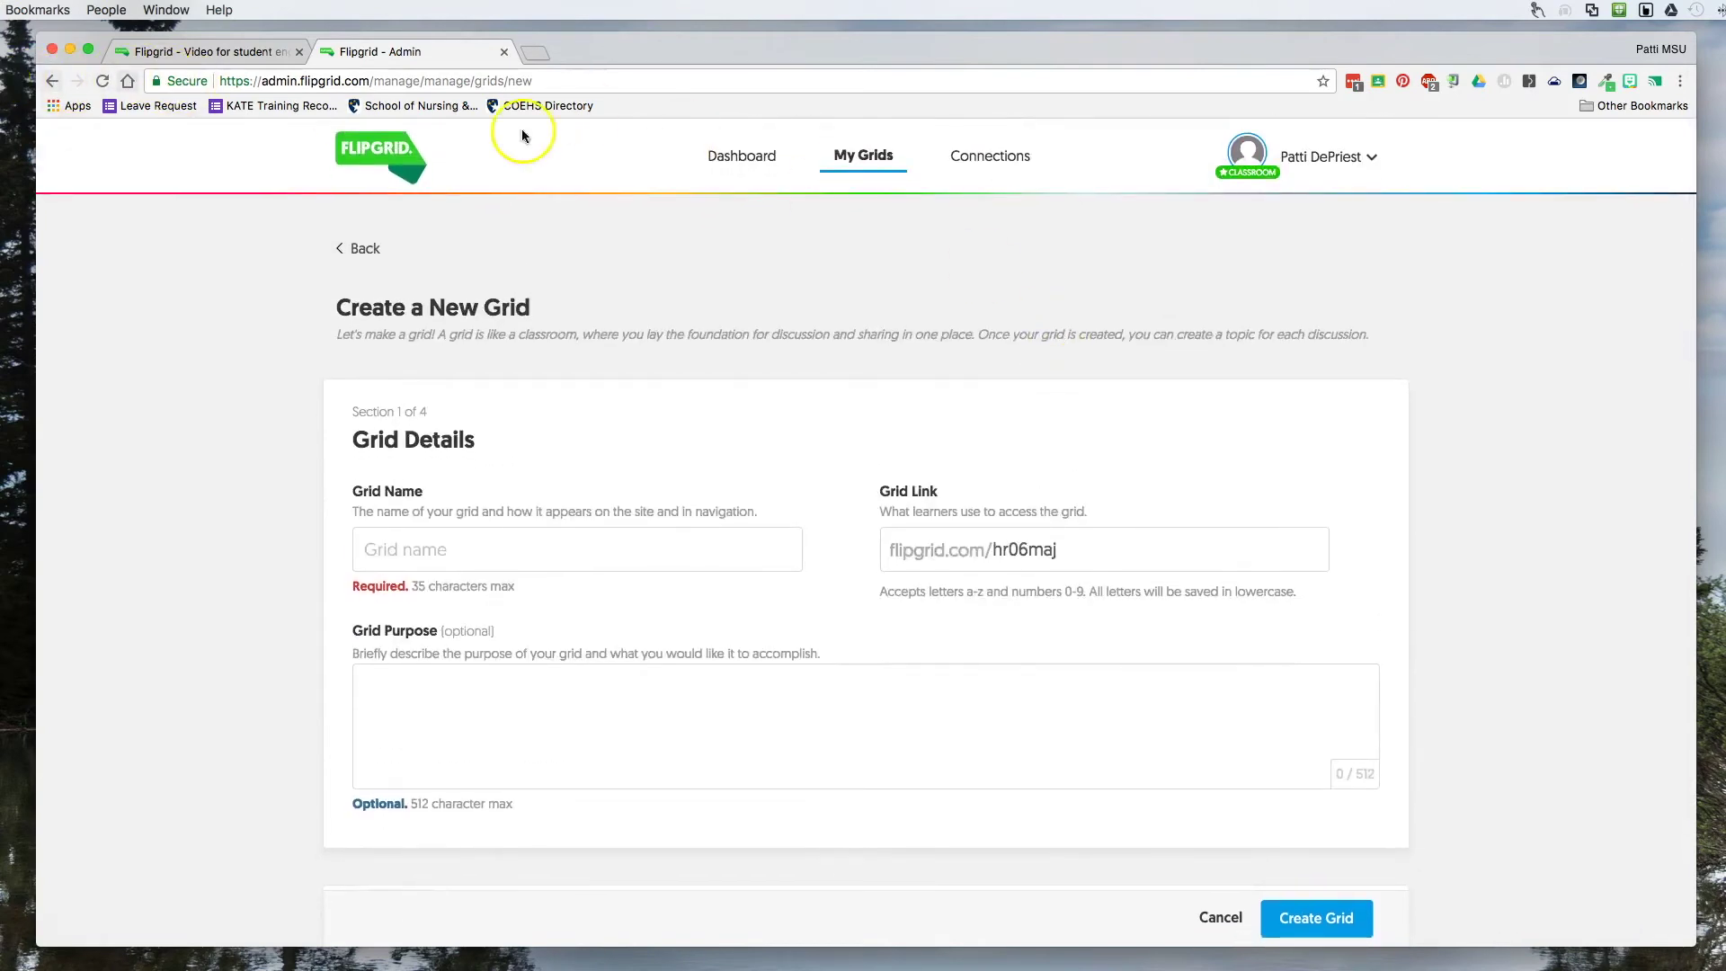
View the Dashboard's Recent Unviewed Videos and Achievements tabs.
left_click(733, 161)
scroll(615, 292, "down", 5)
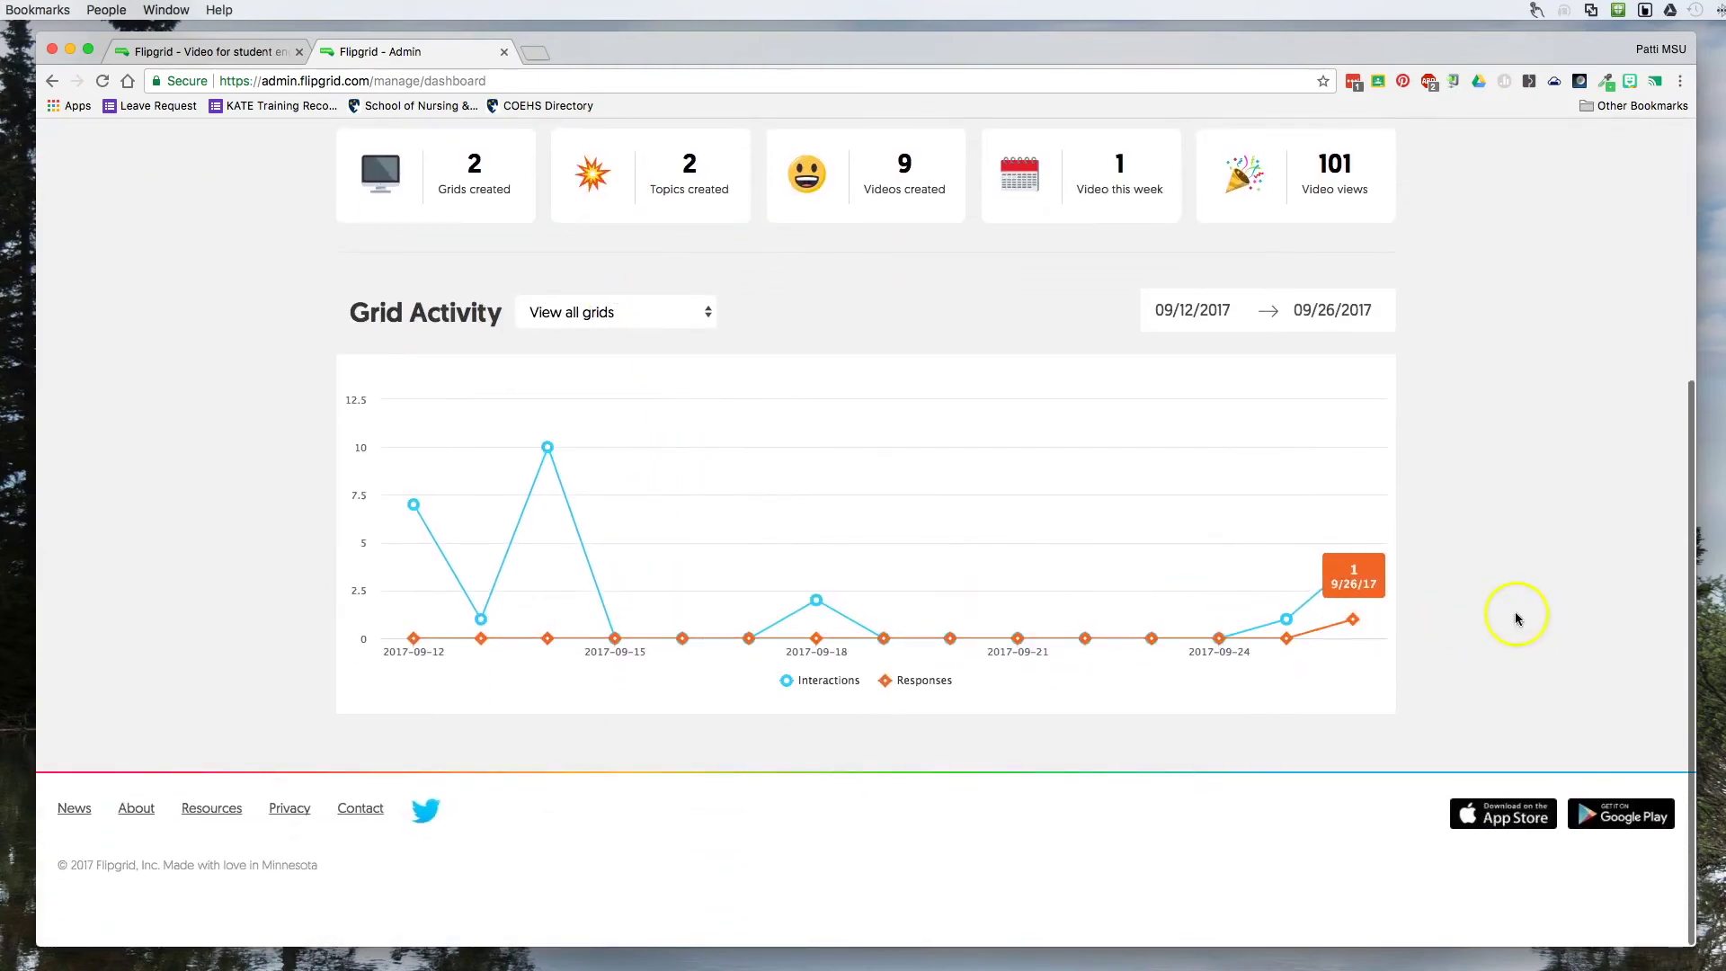
scroll(574, 525, "up", 3)
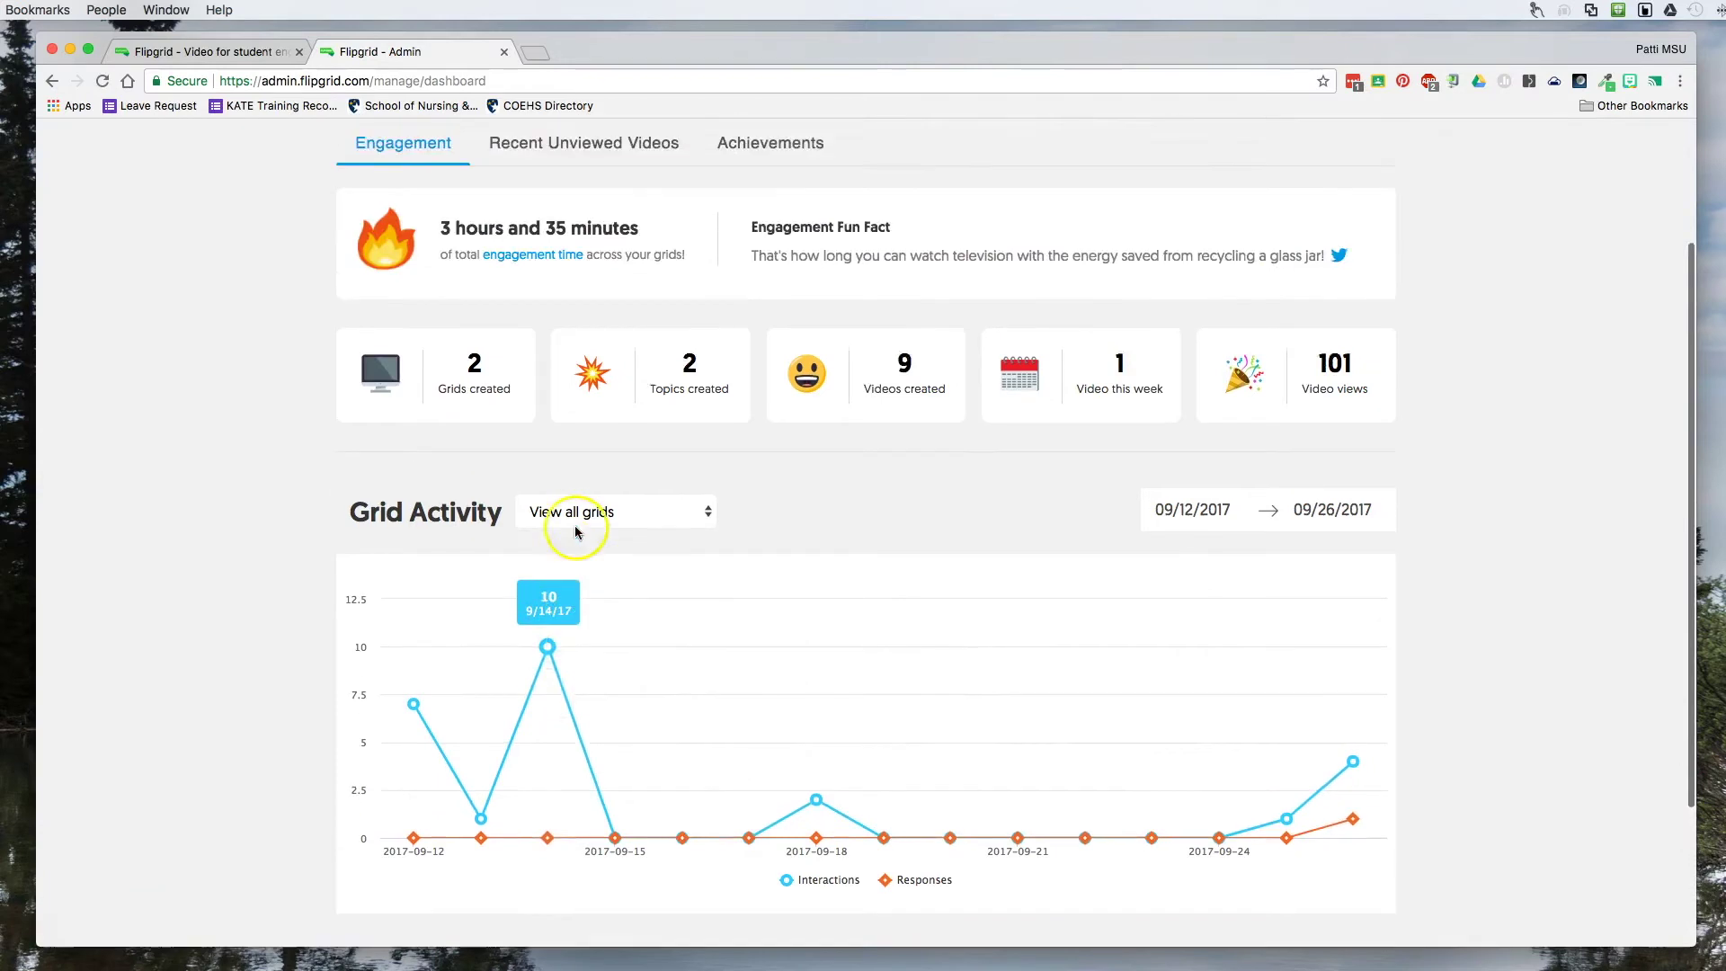
scroll(576, 532, "up", 2)
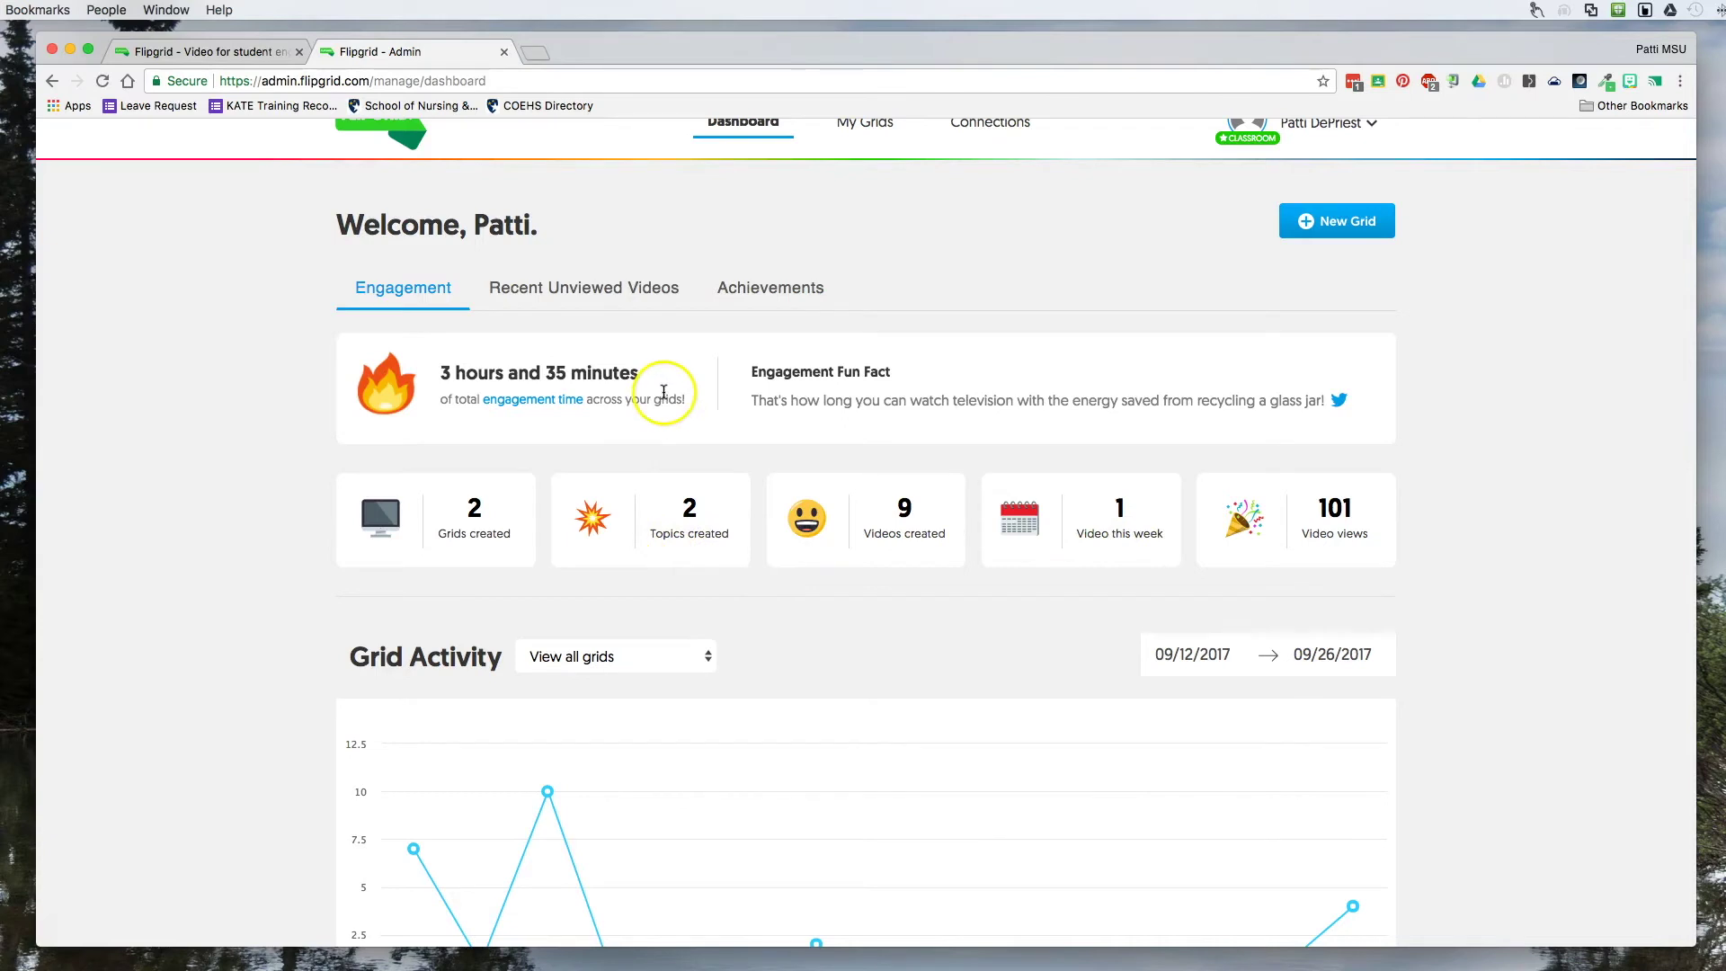
left_click(573, 292)
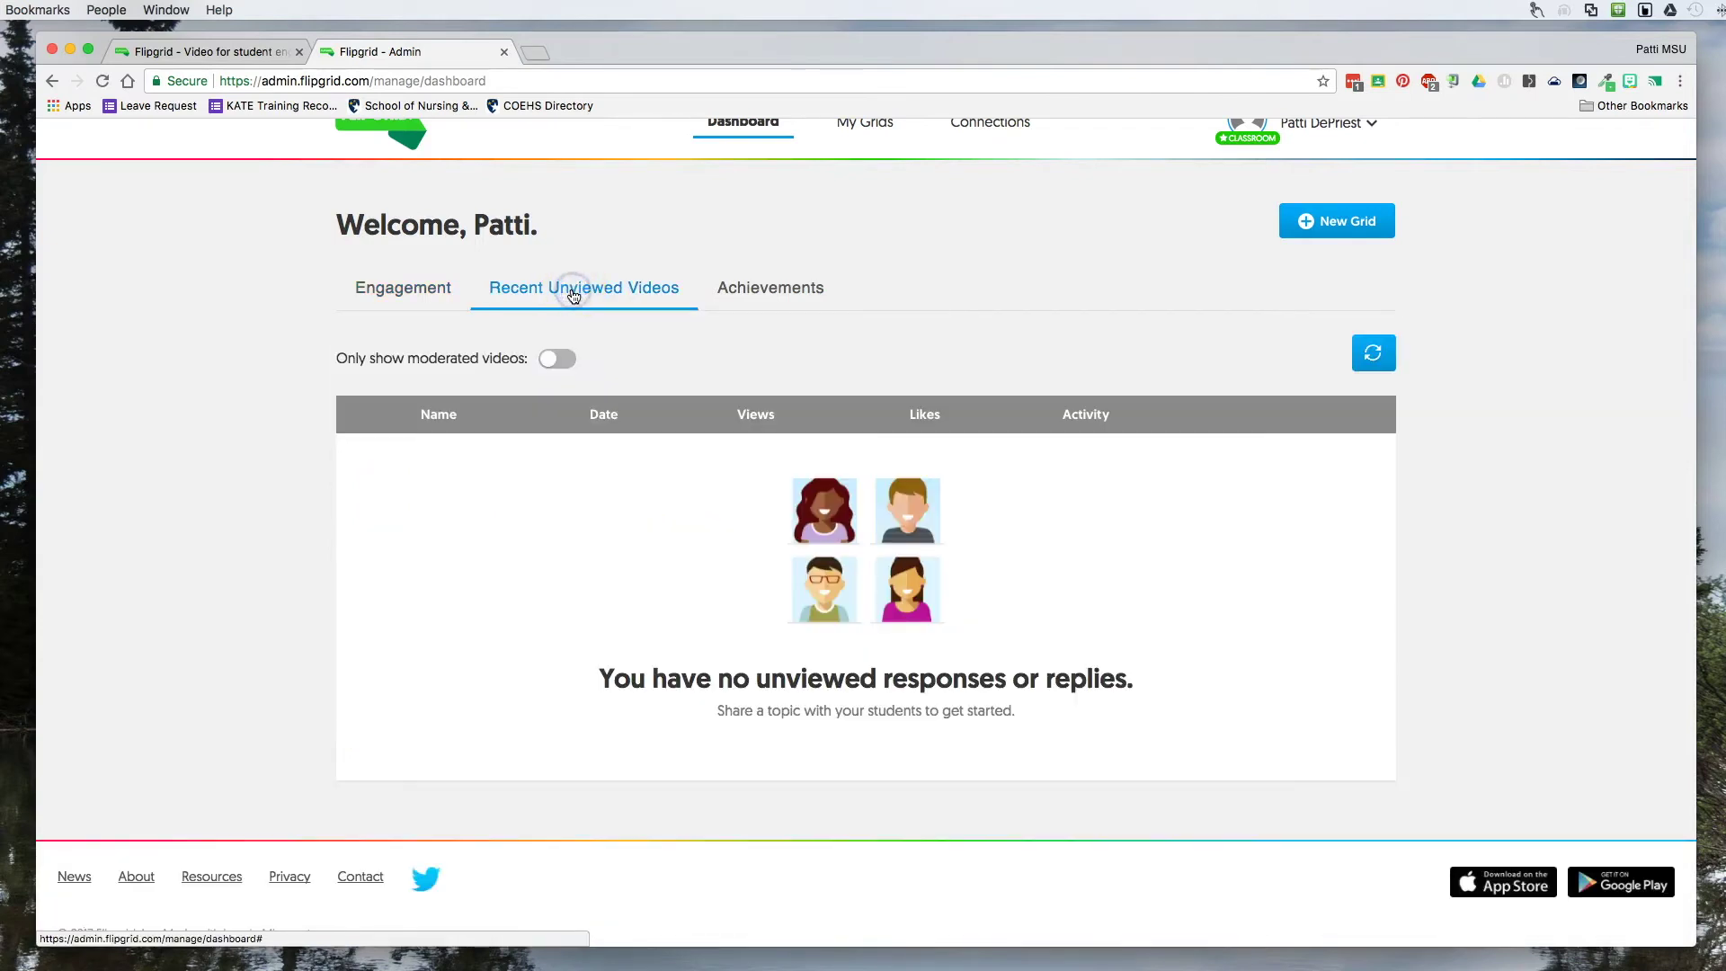
left_click(758, 288)
scroll(975, 539, "up", 1)
Browse the Global Grid Connections list of featured and community grids.
left_click(969, 160)
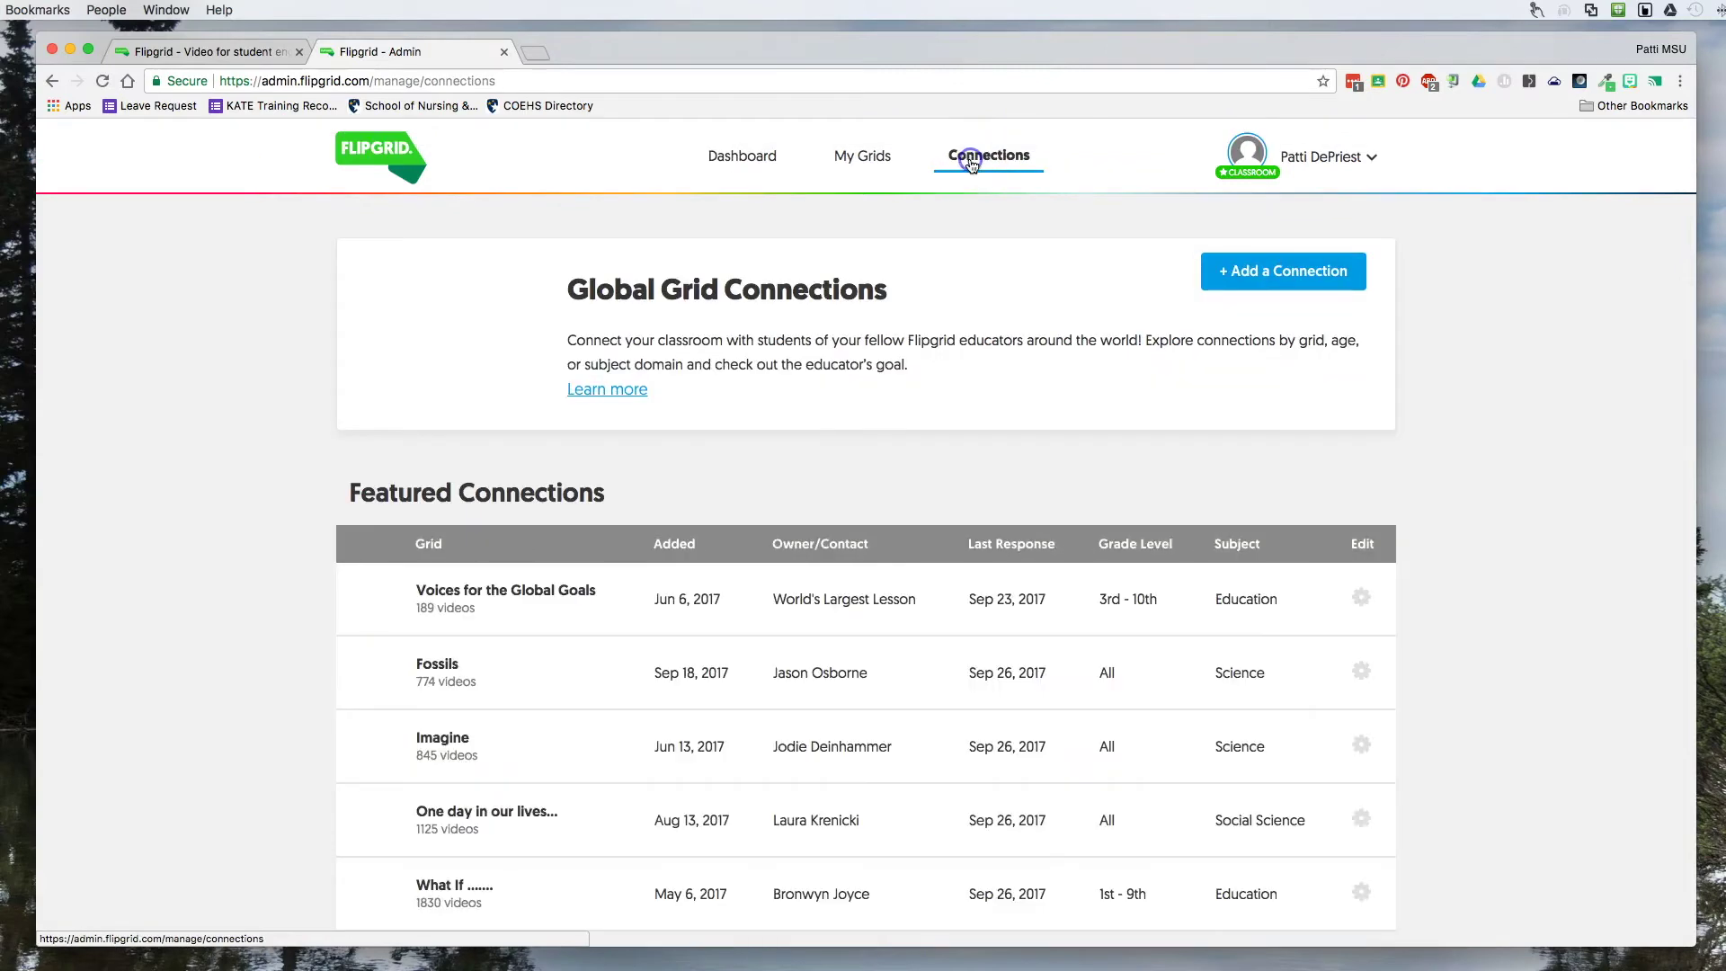
scroll(990, 594, "down", 10)
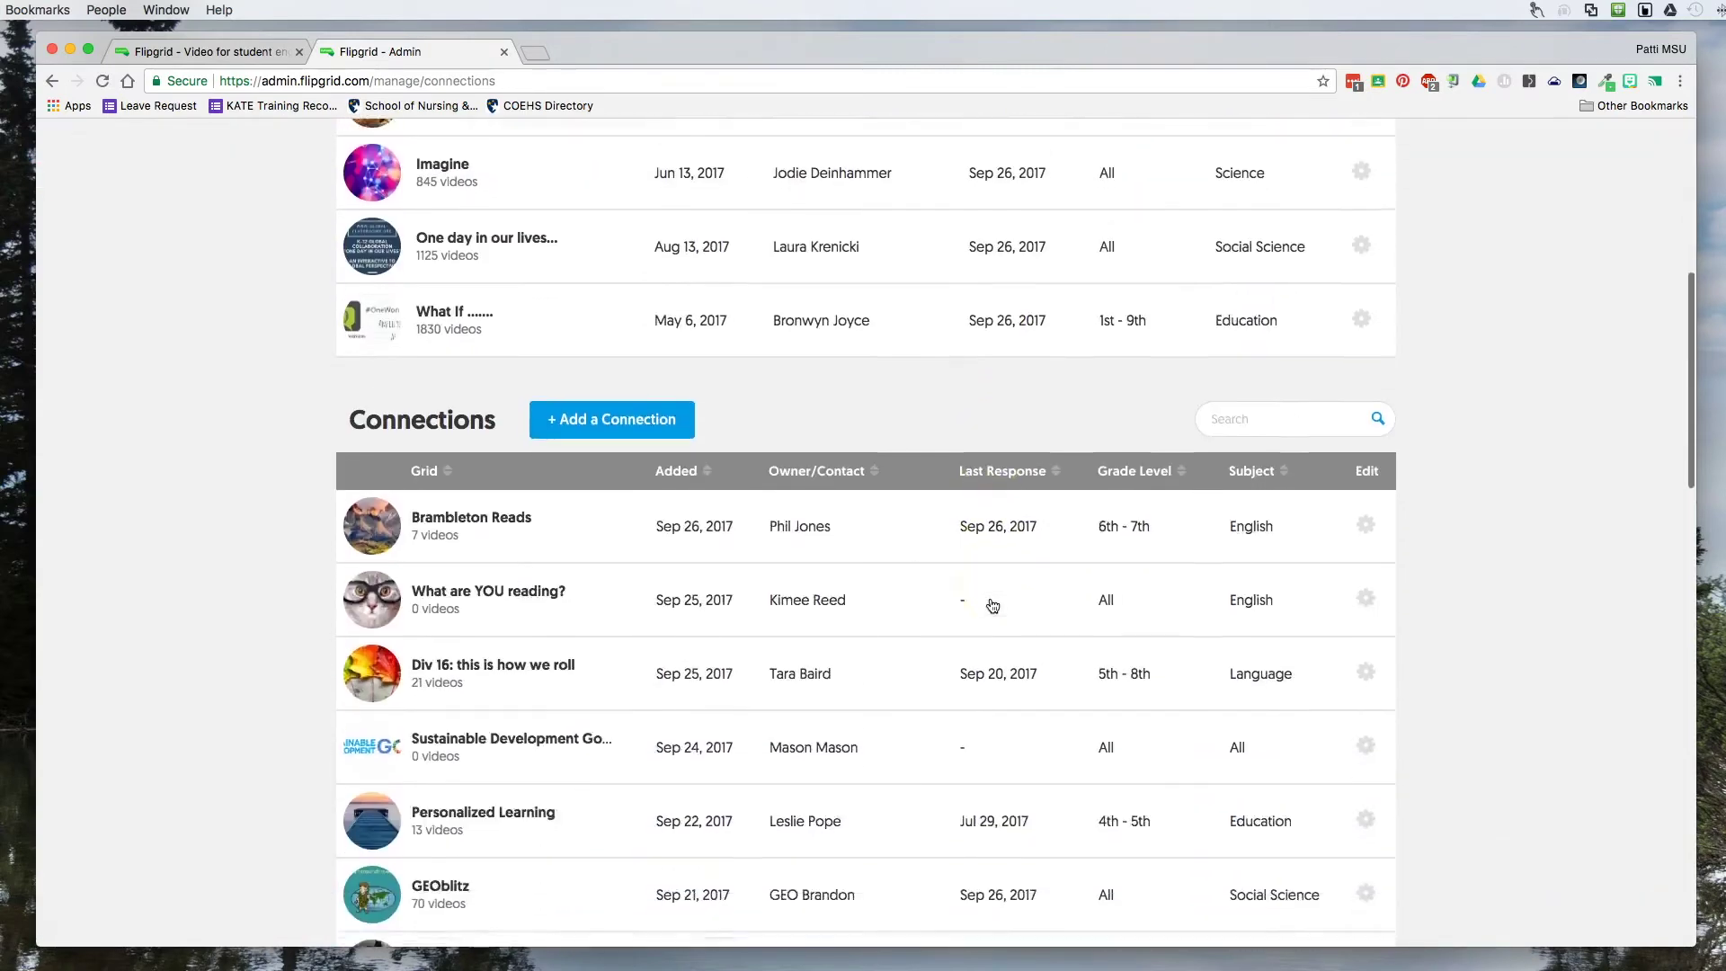
scroll(992, 605, "up", 10)
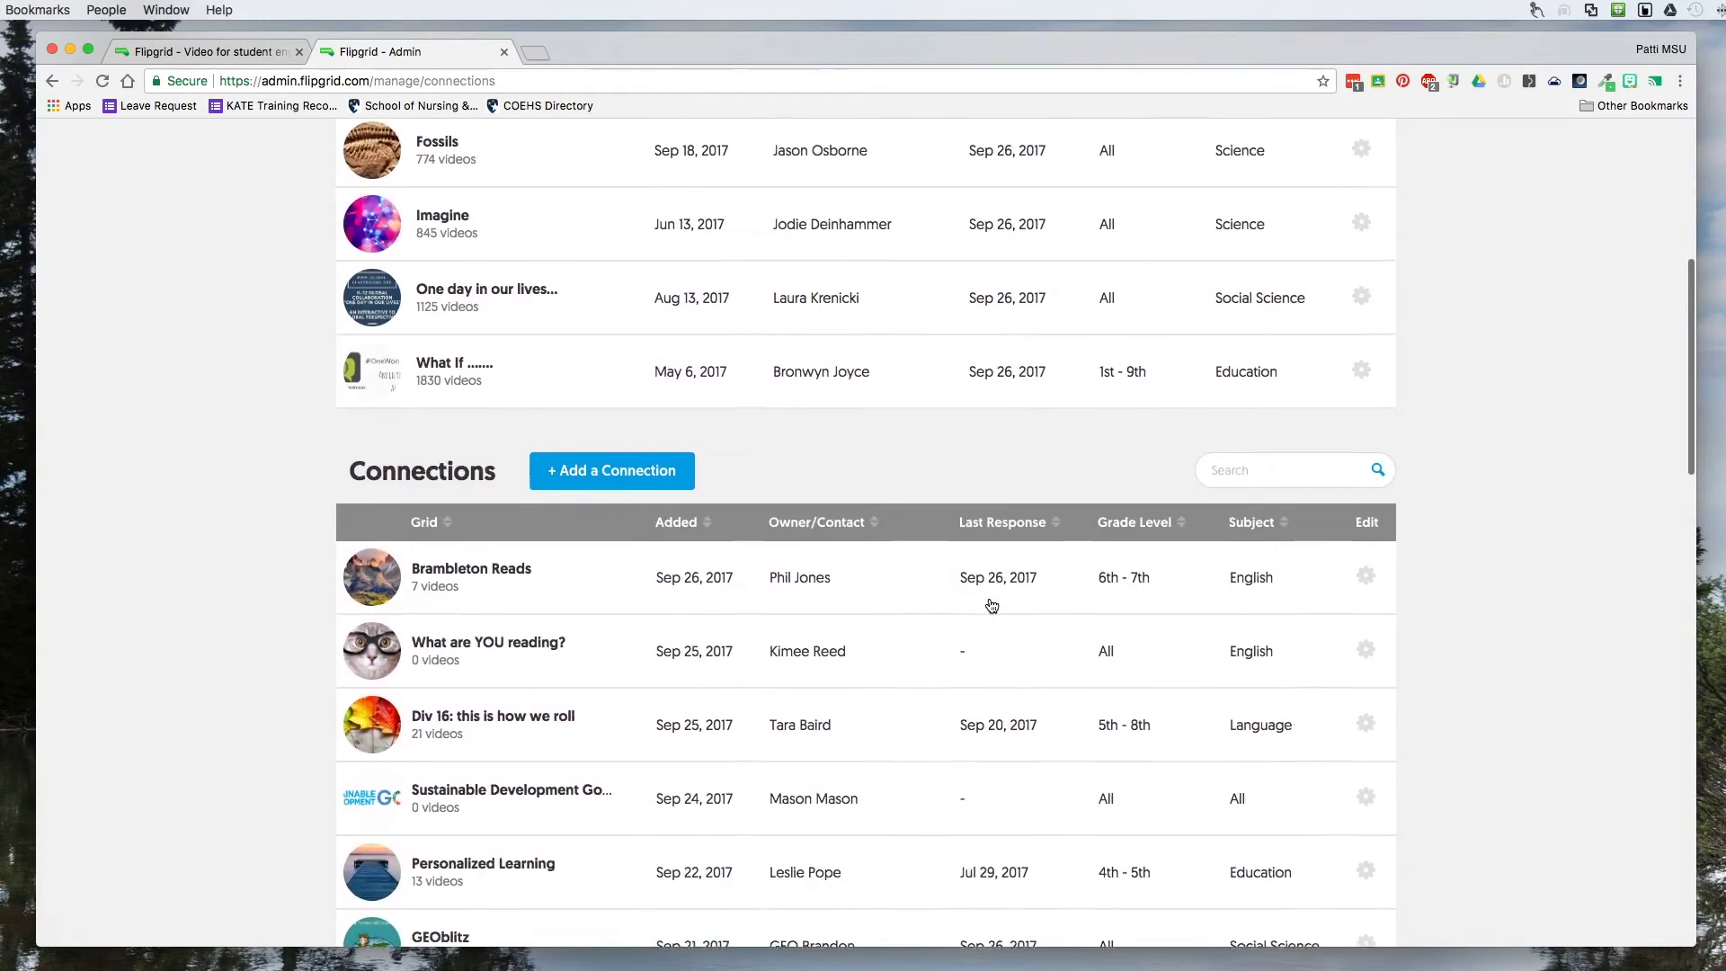
scroll(993, 604, "up", 2)
scroll(992, 605, "down", 3)
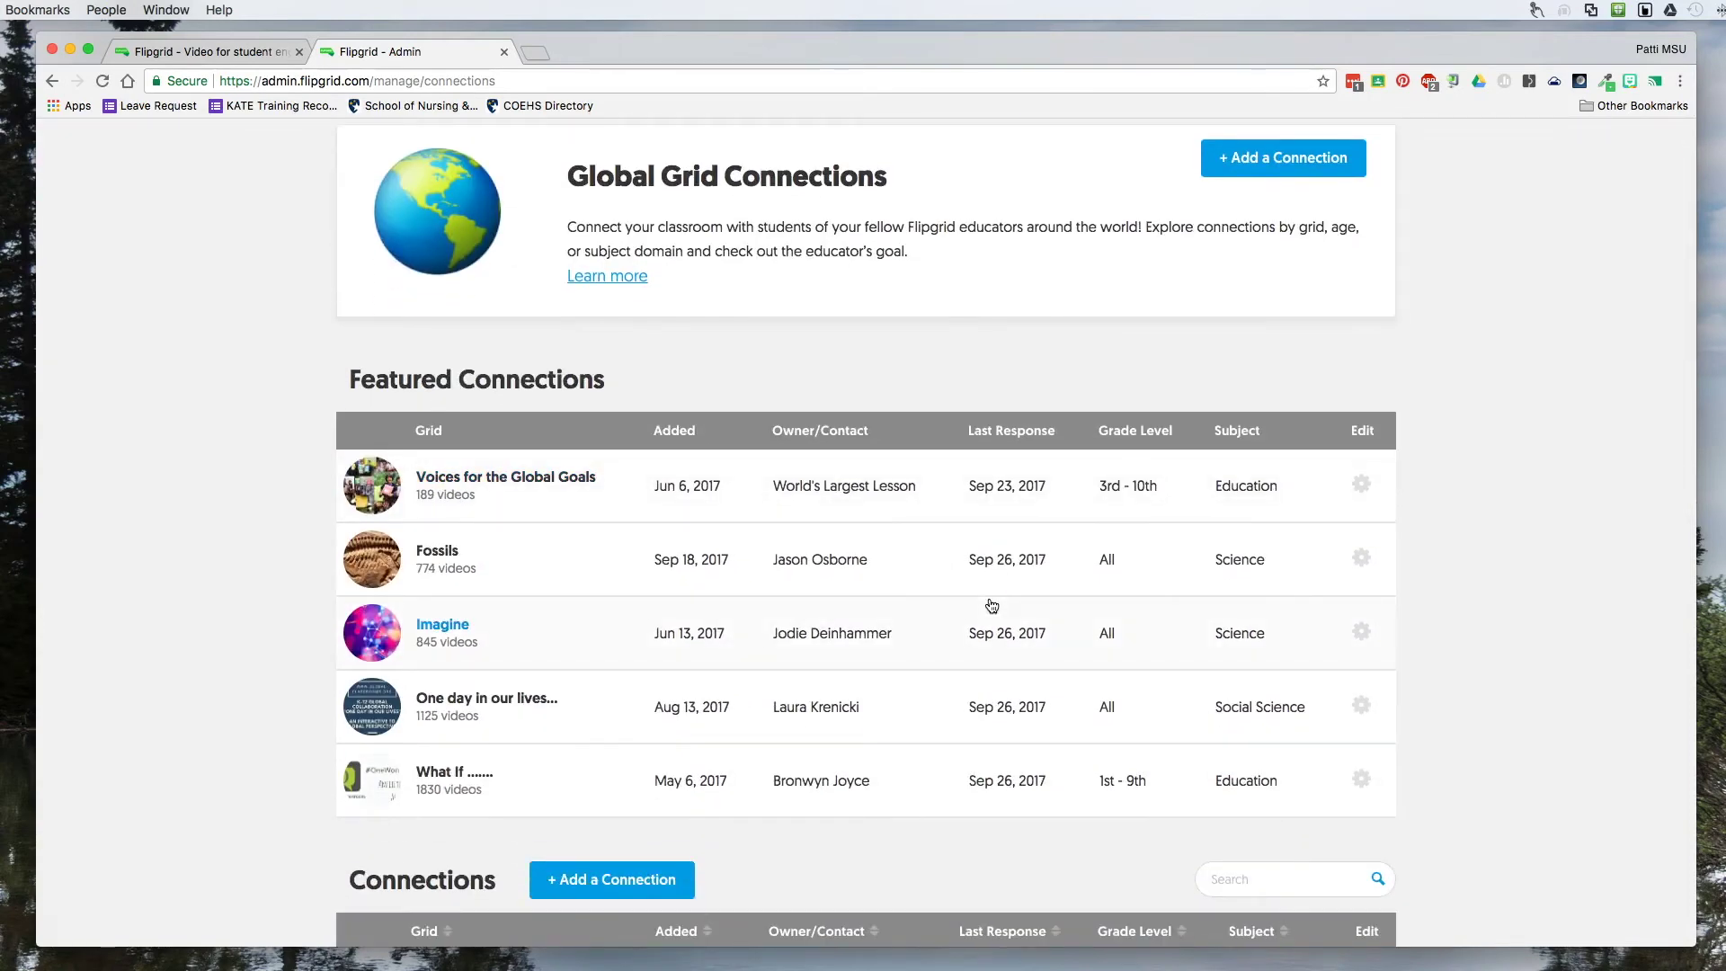
left_click(982, 428)
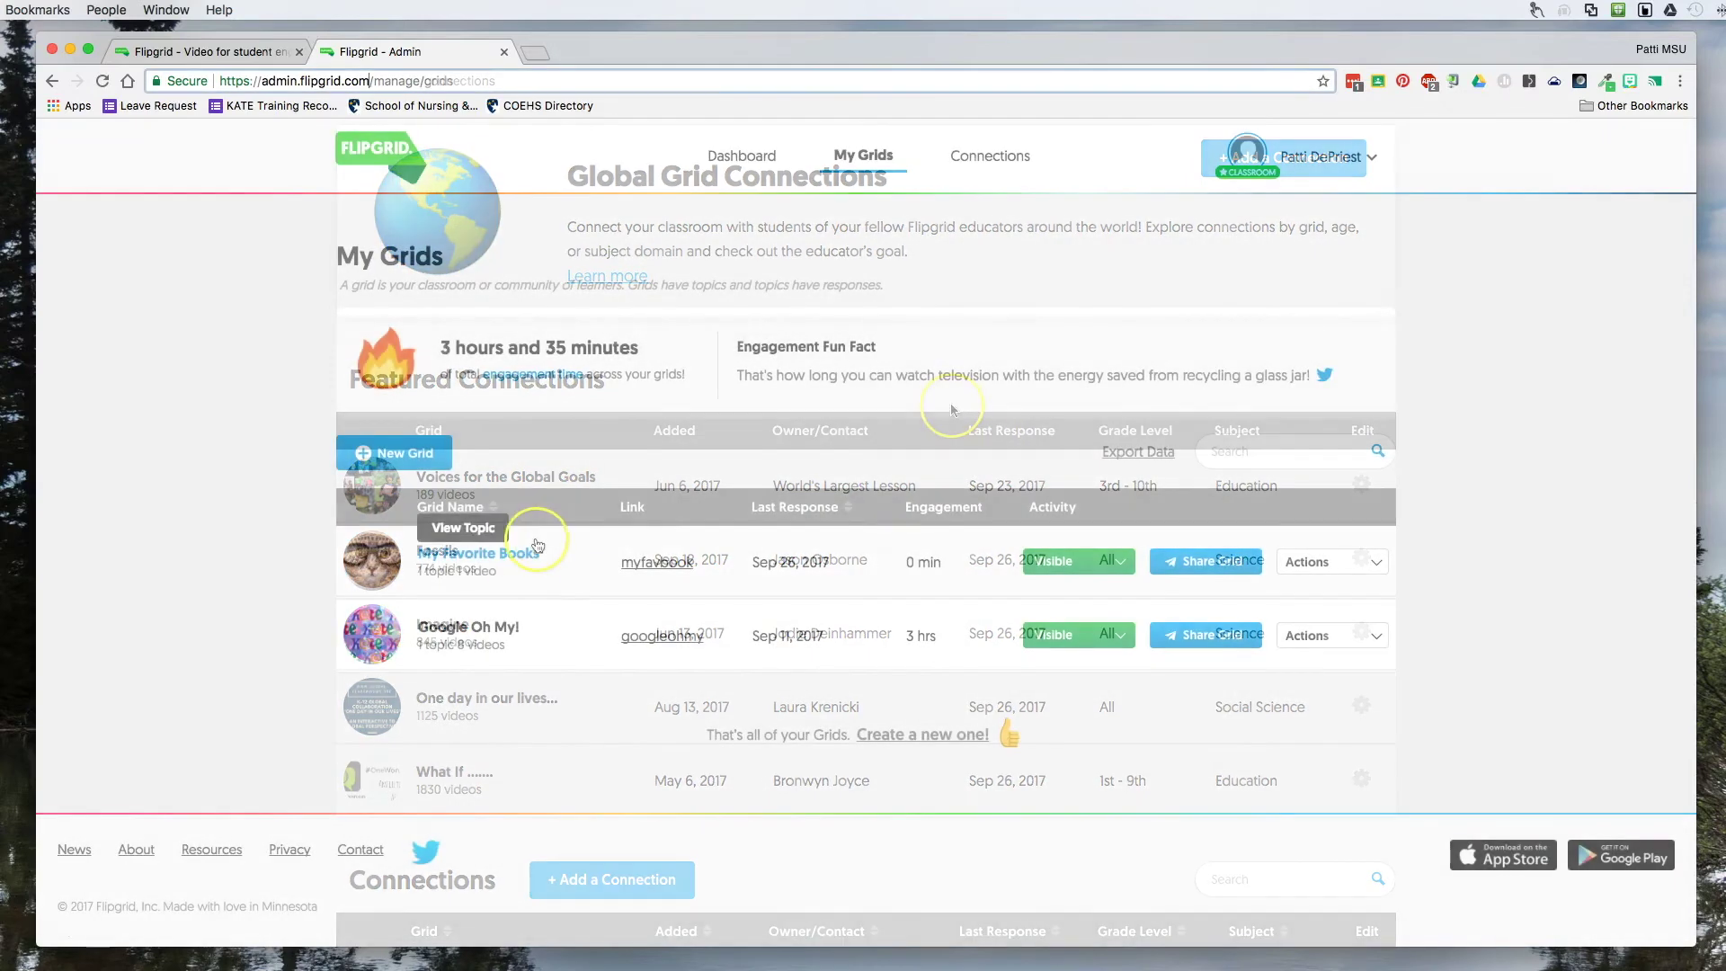
Return to My Grids, open My Favorite Books, and start a new topic in it.
left_click(437, 570)
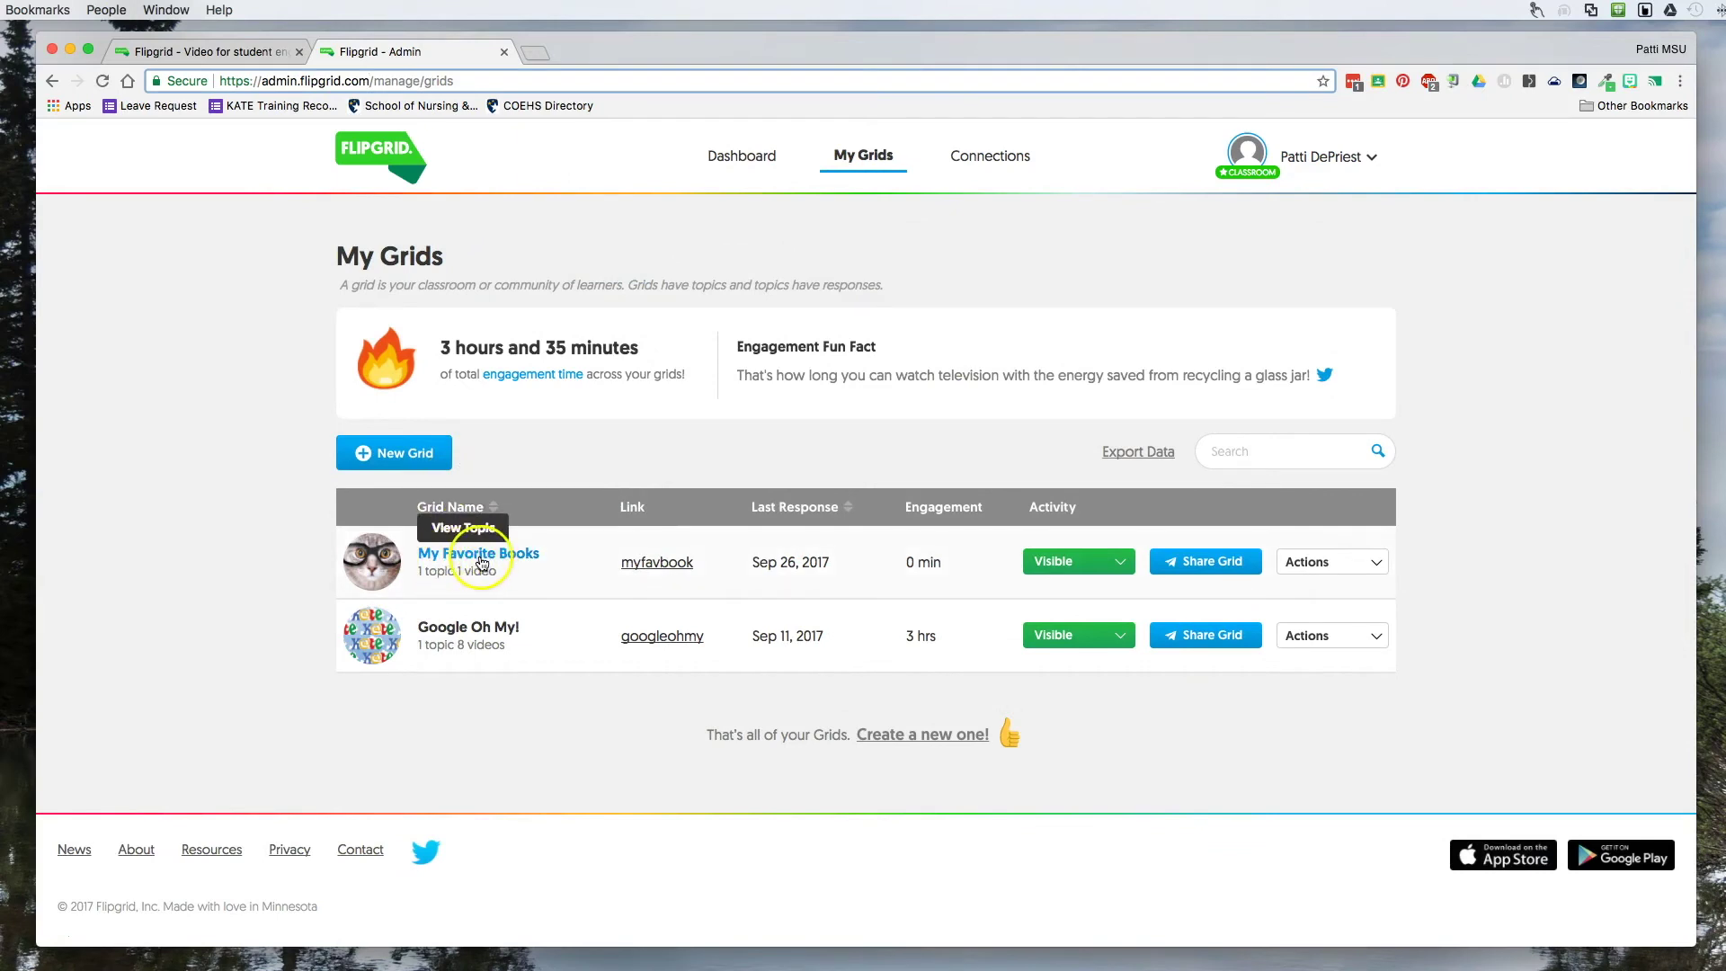
left_click(466, 555)
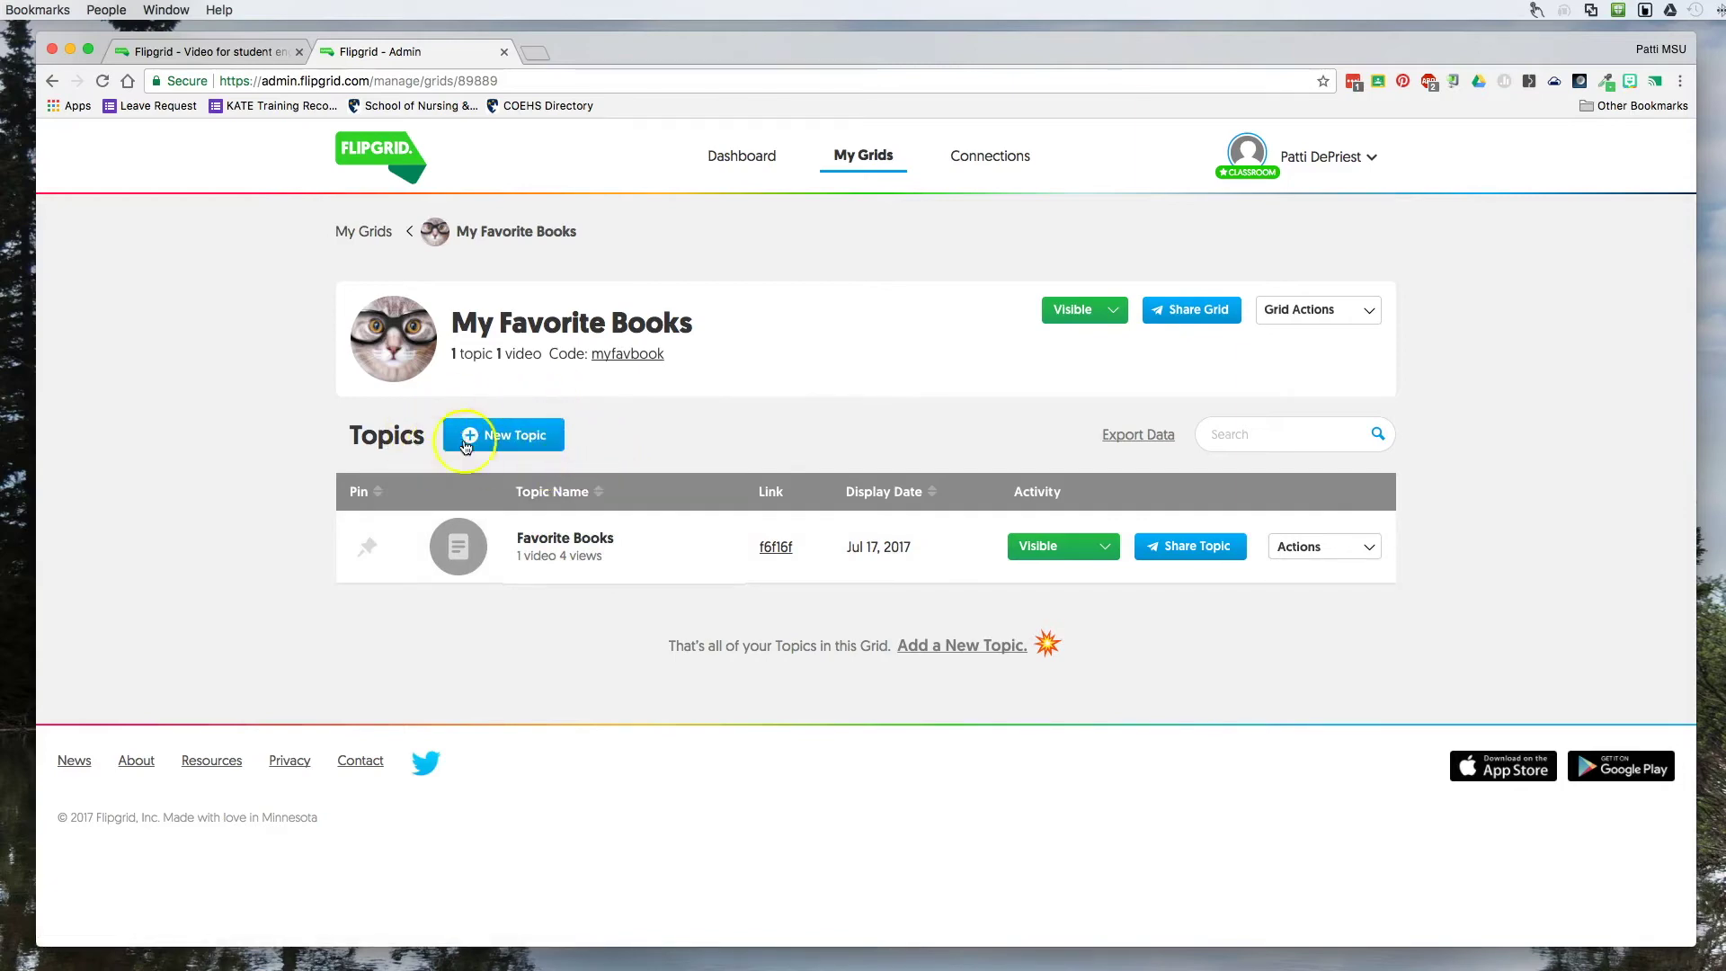
left_click(501, 435)
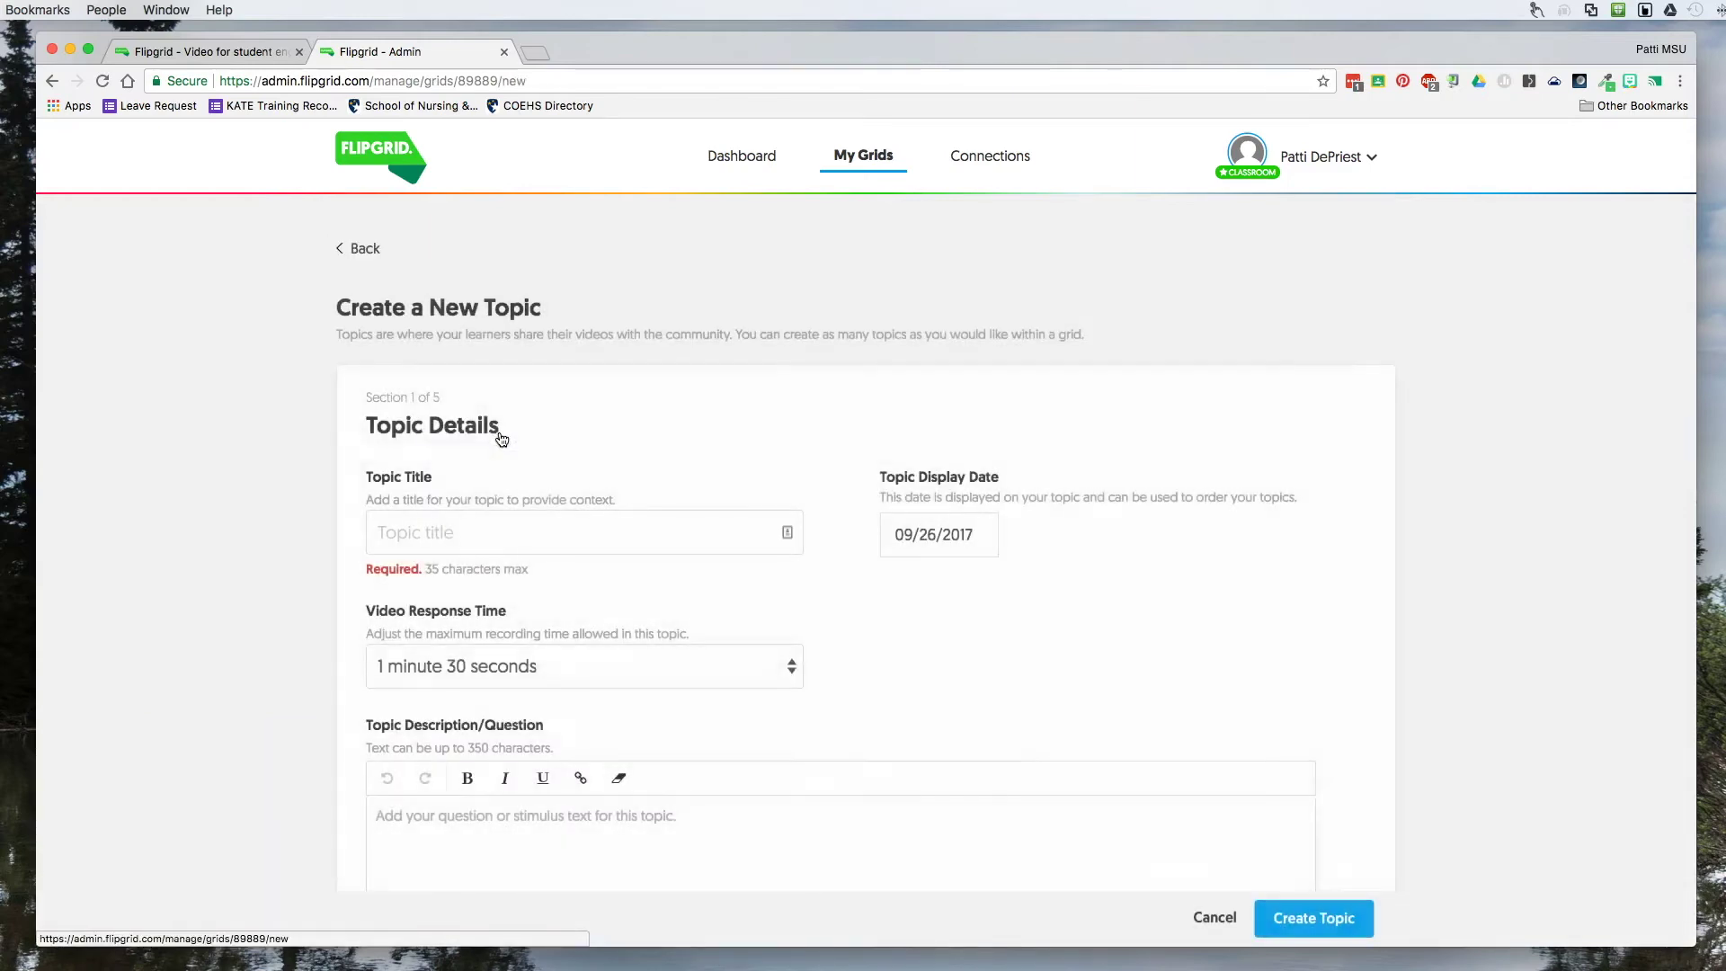
Check the Video Response Time choices, keeping 1 minute 30 seconds, and review the topic form.
scroll(494, 530, "down", 3)
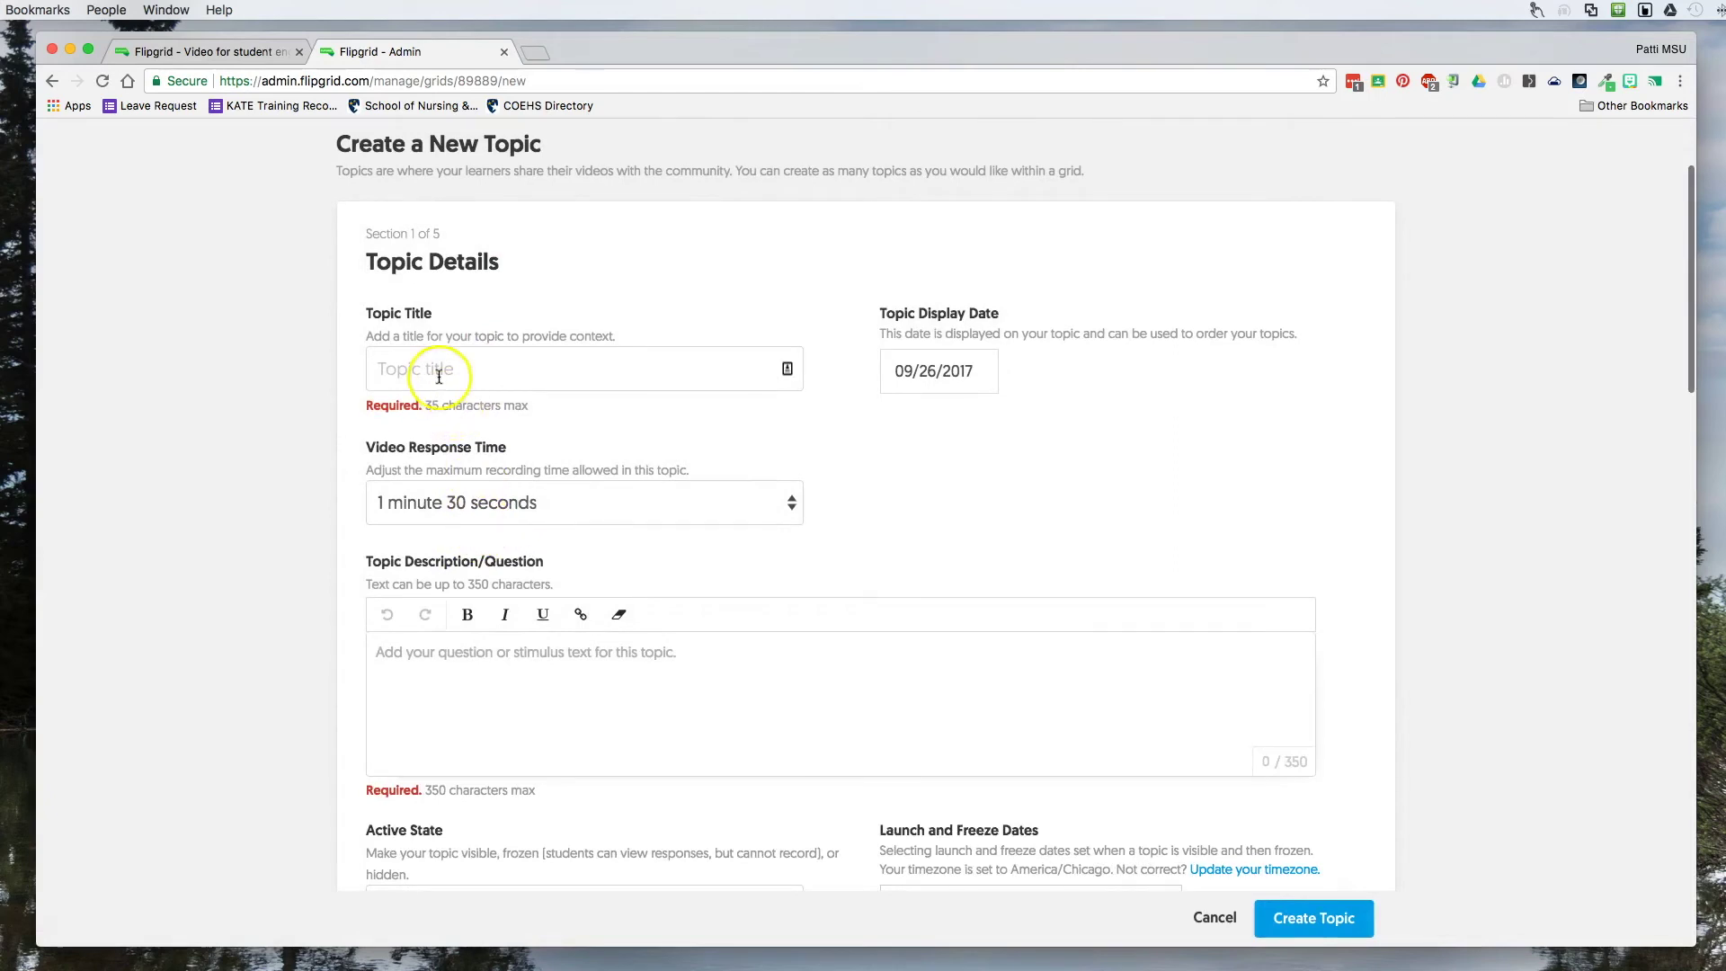
left_click(790, 505)
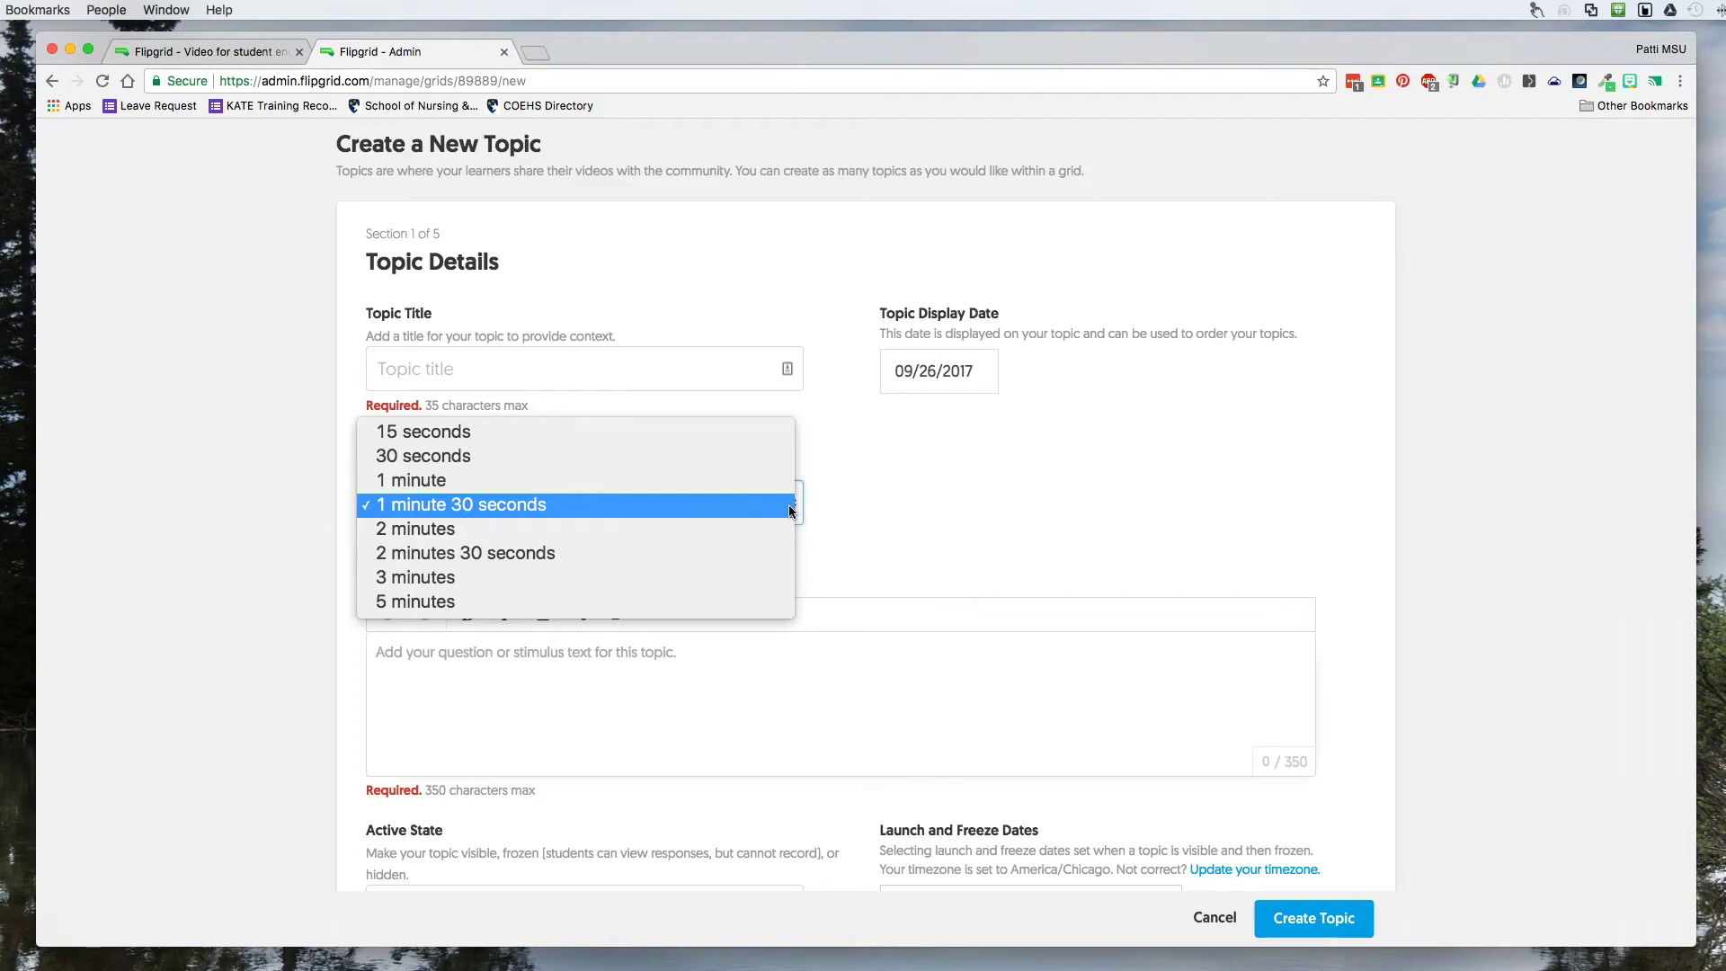
left_click(994, 468)
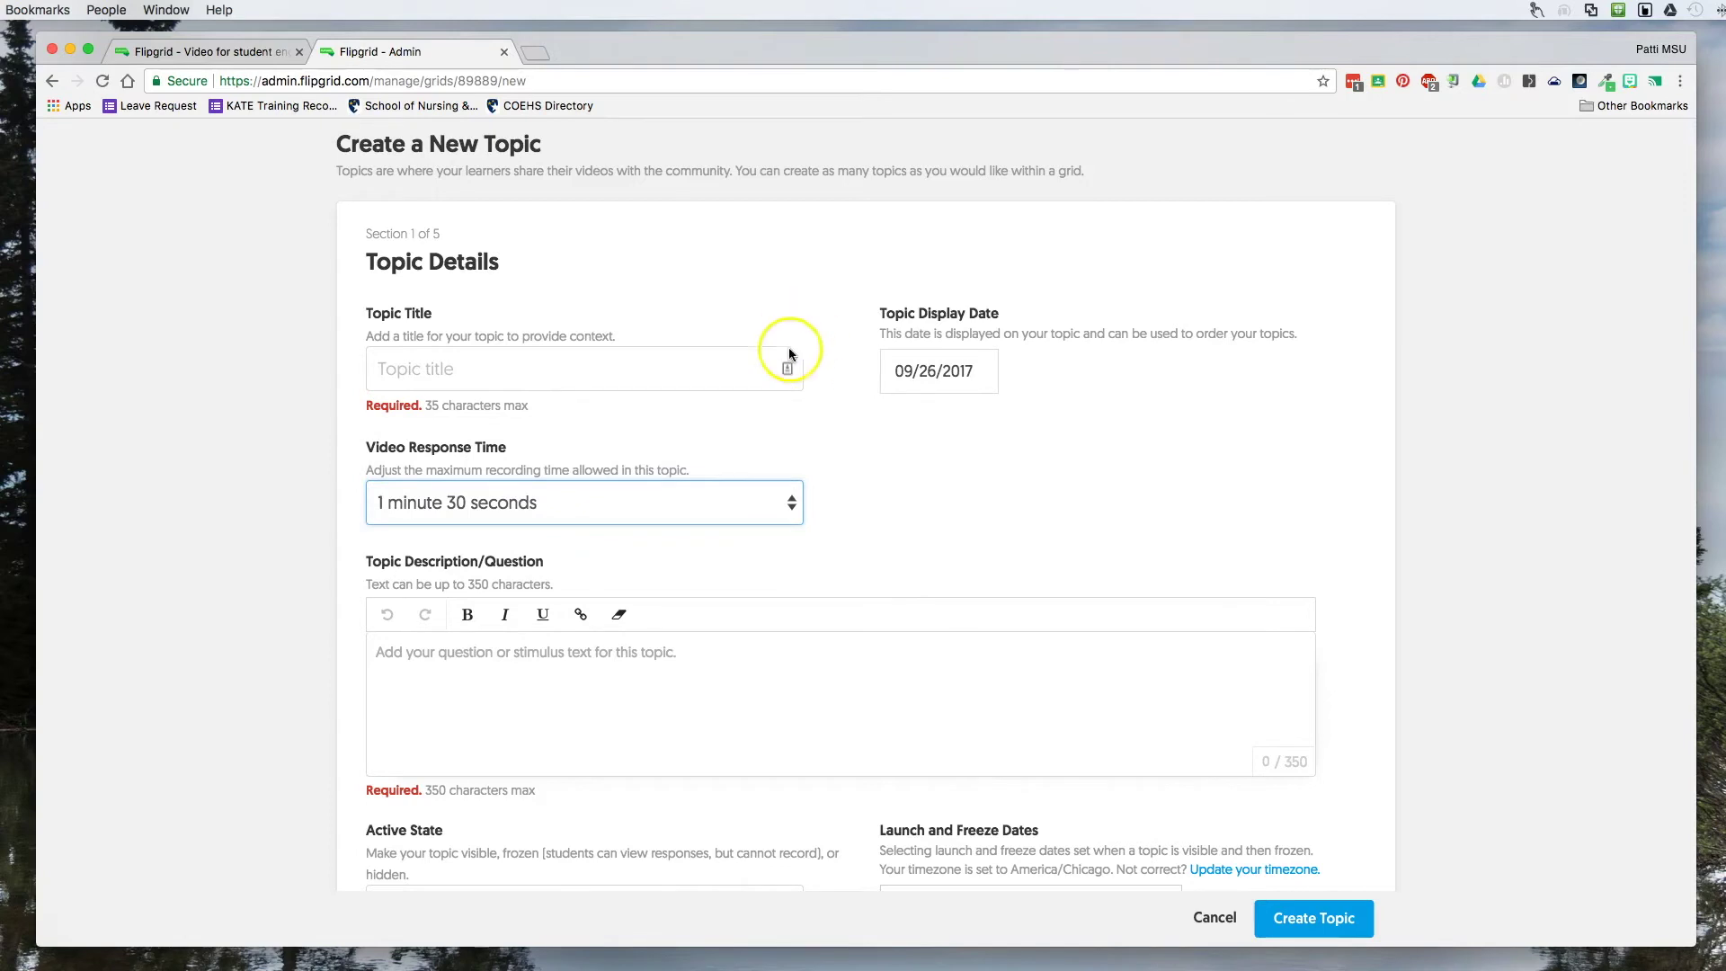
scroll(937, 515, "down", 5)
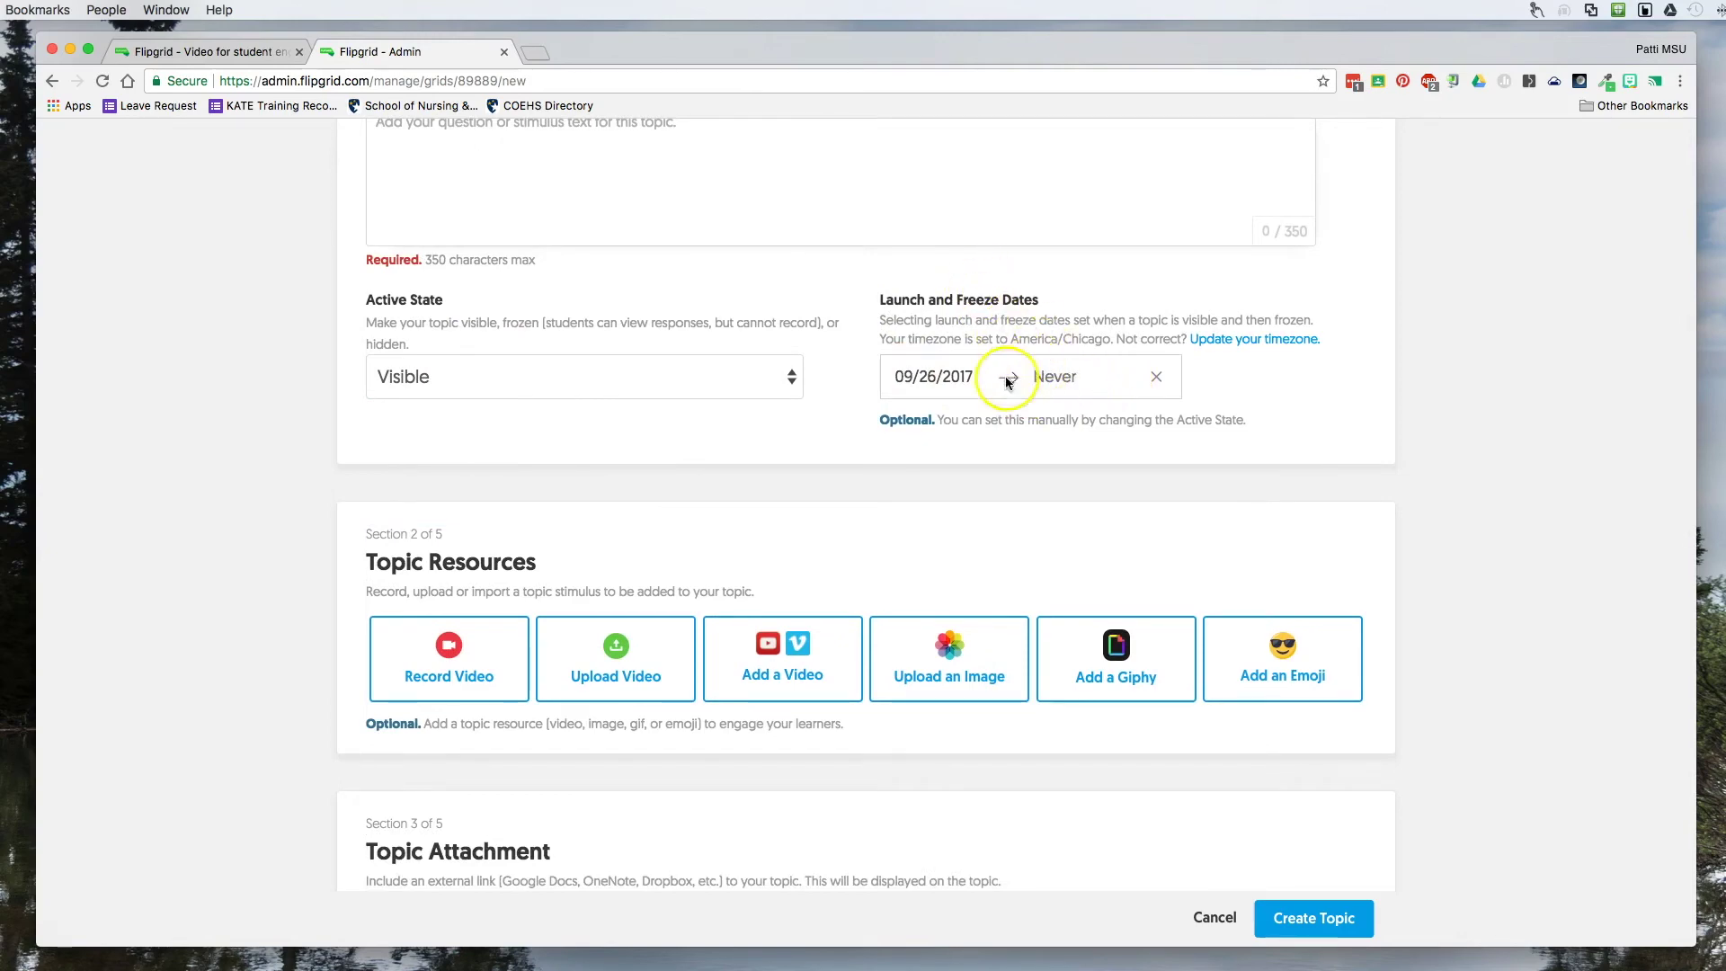
scroll(1029, 415, "down", 3)
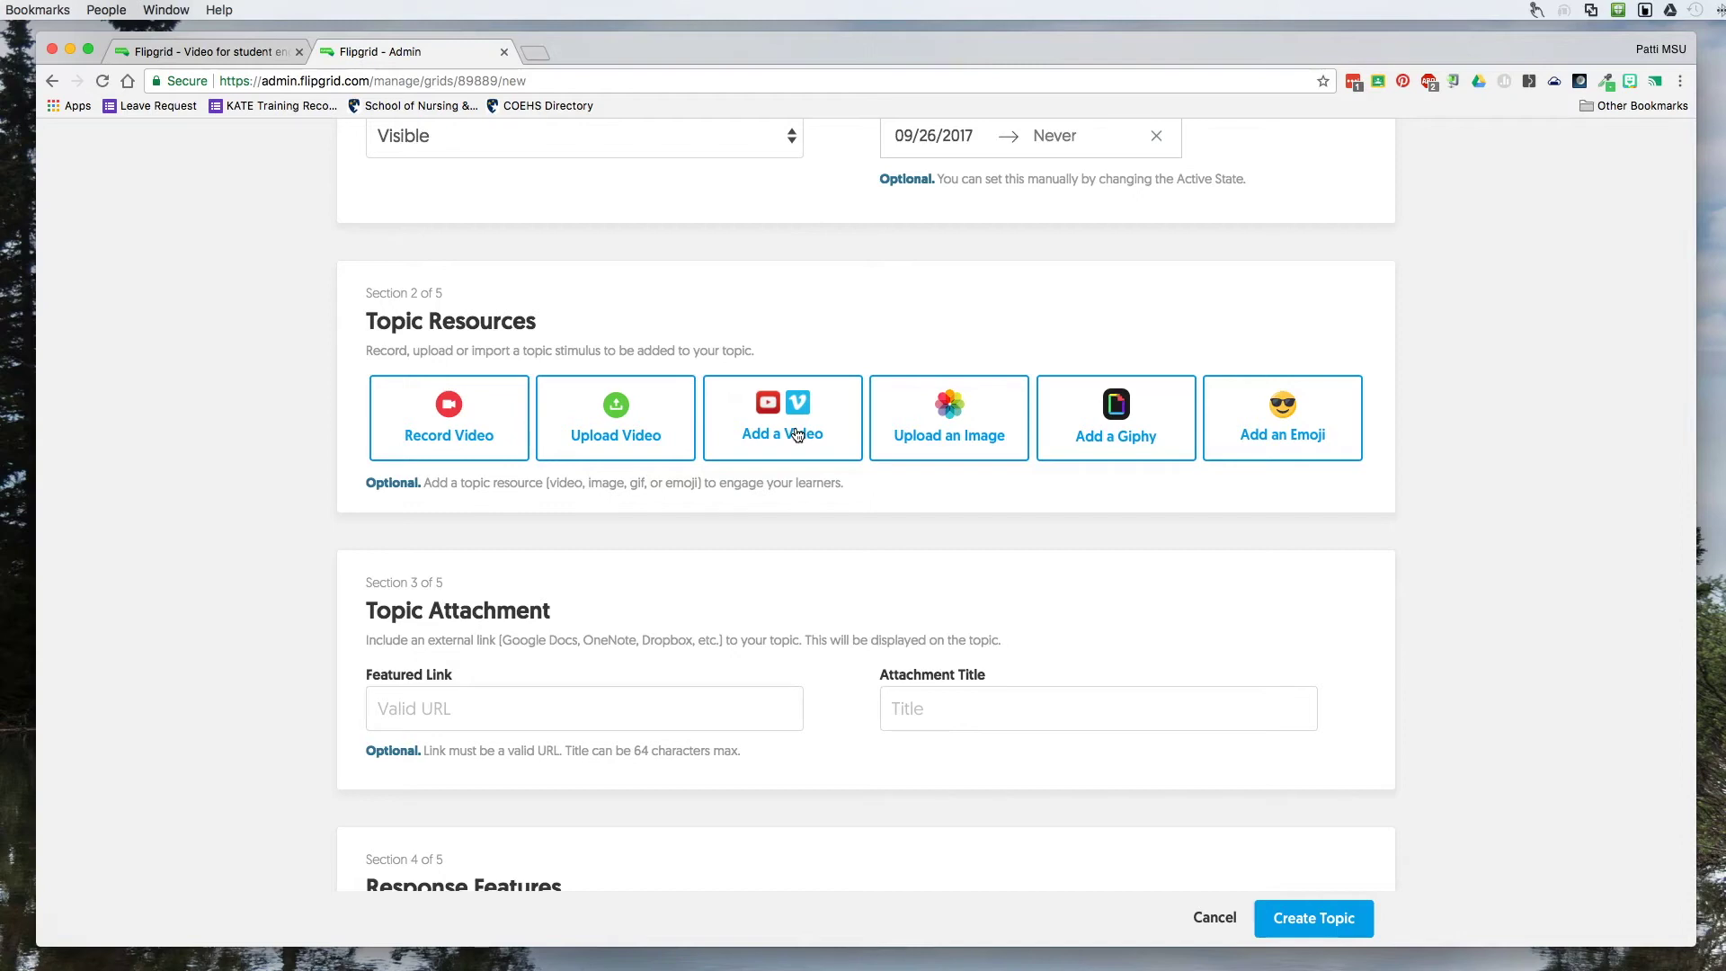
left_click(784, 411)
scroll(785, 412, "down", 5)
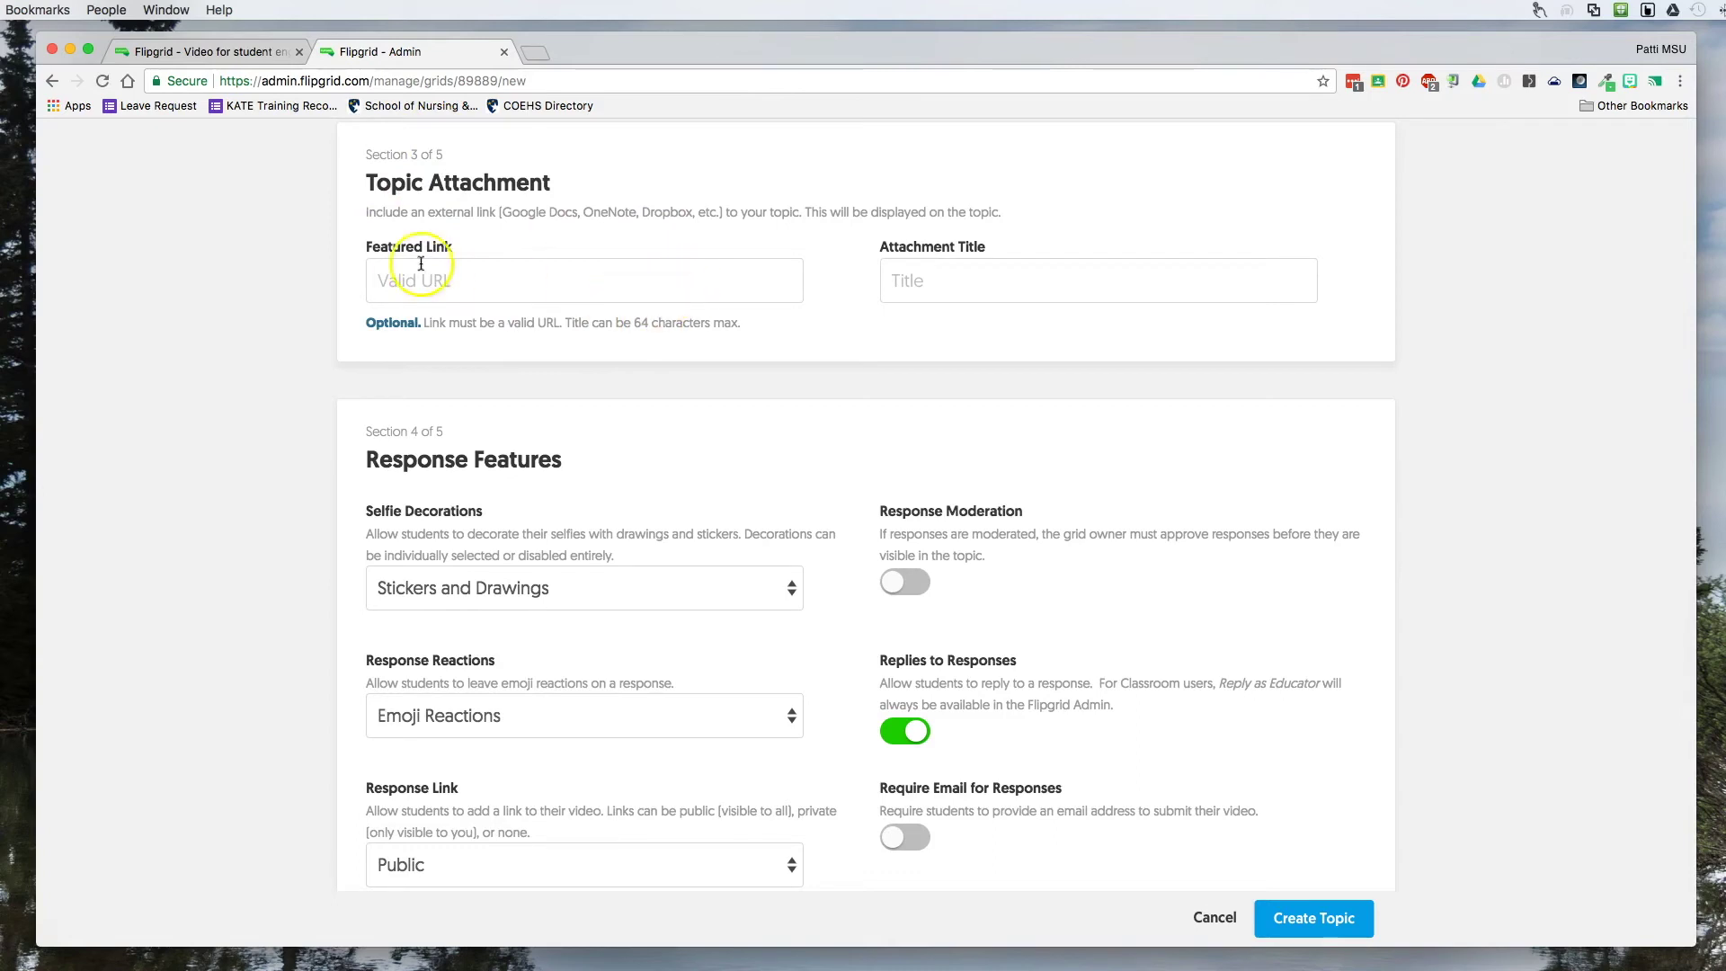
scroll(620, 334, "down", 3)
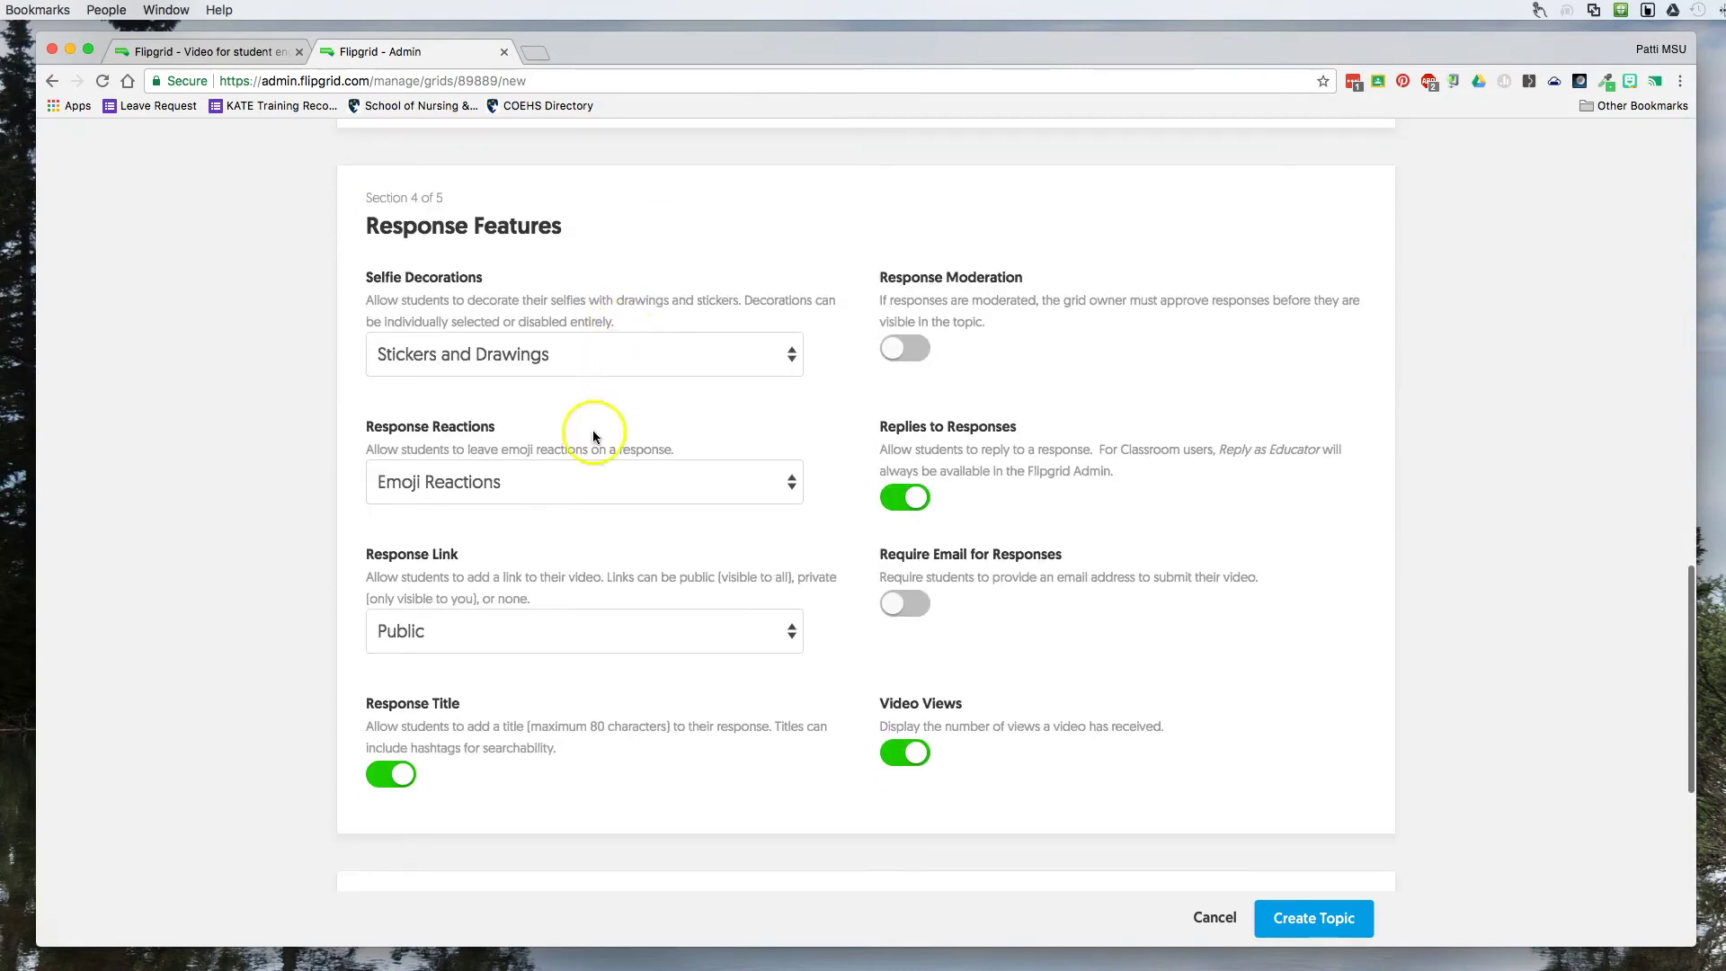
scroll(536, 397, "down", 1)
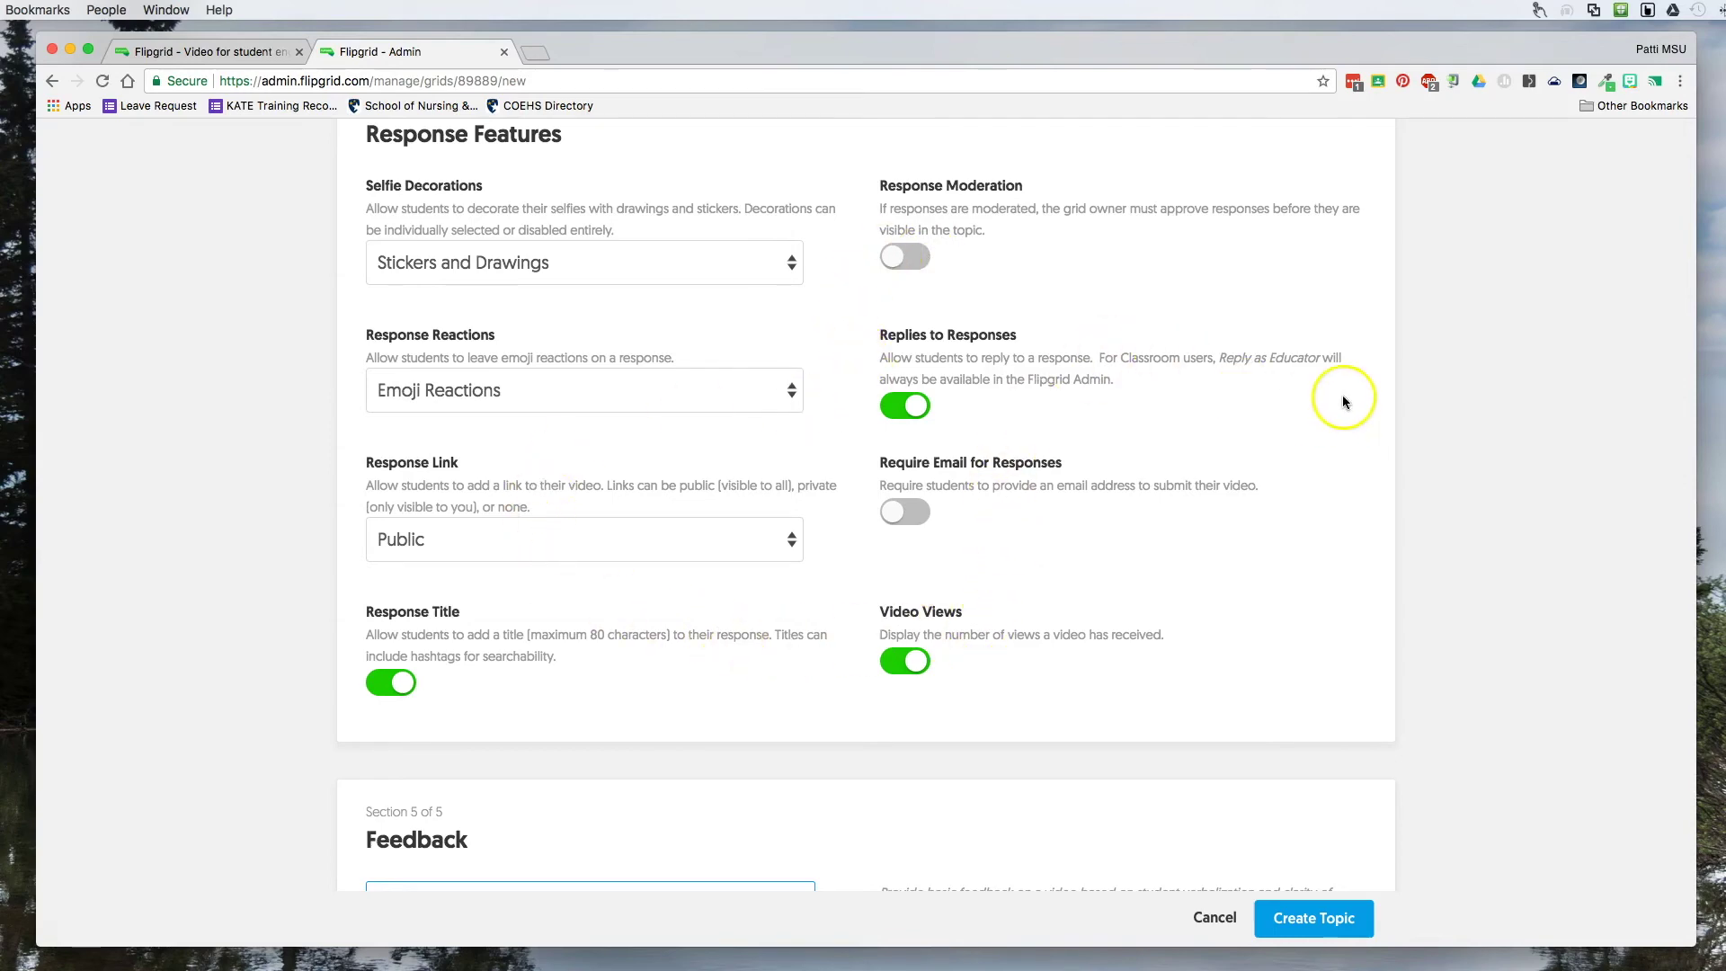
scroll(1341, 408, "down", 5)
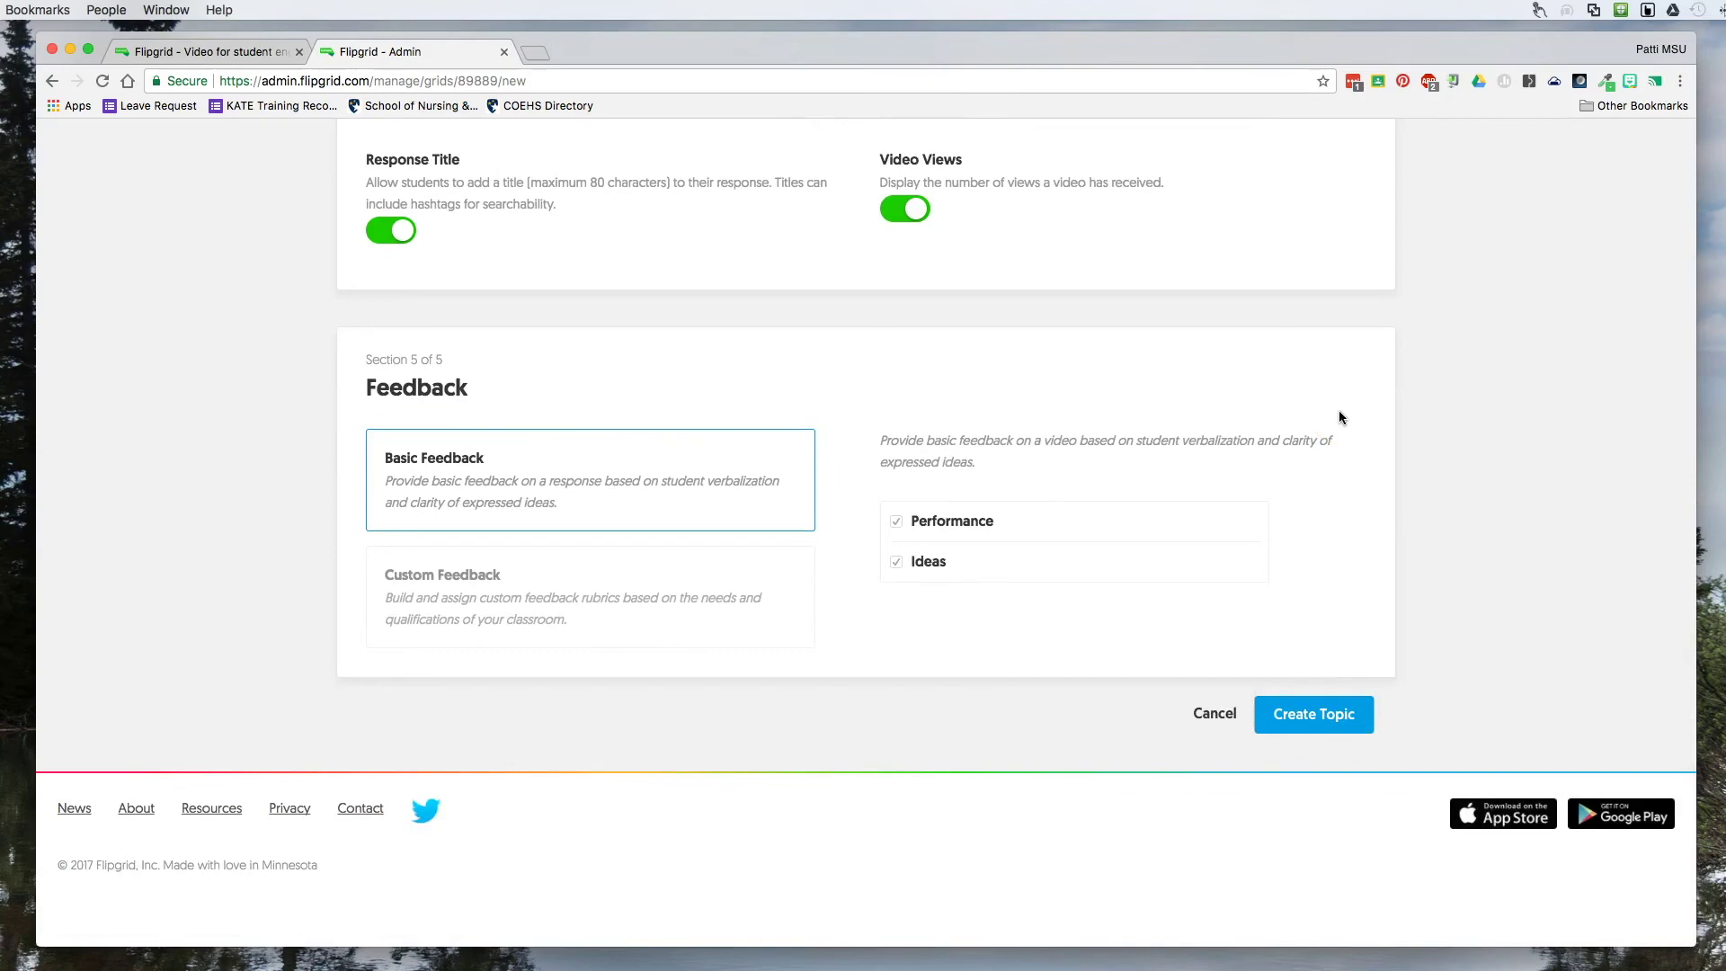
scroll(1337, 411, "up", 15)
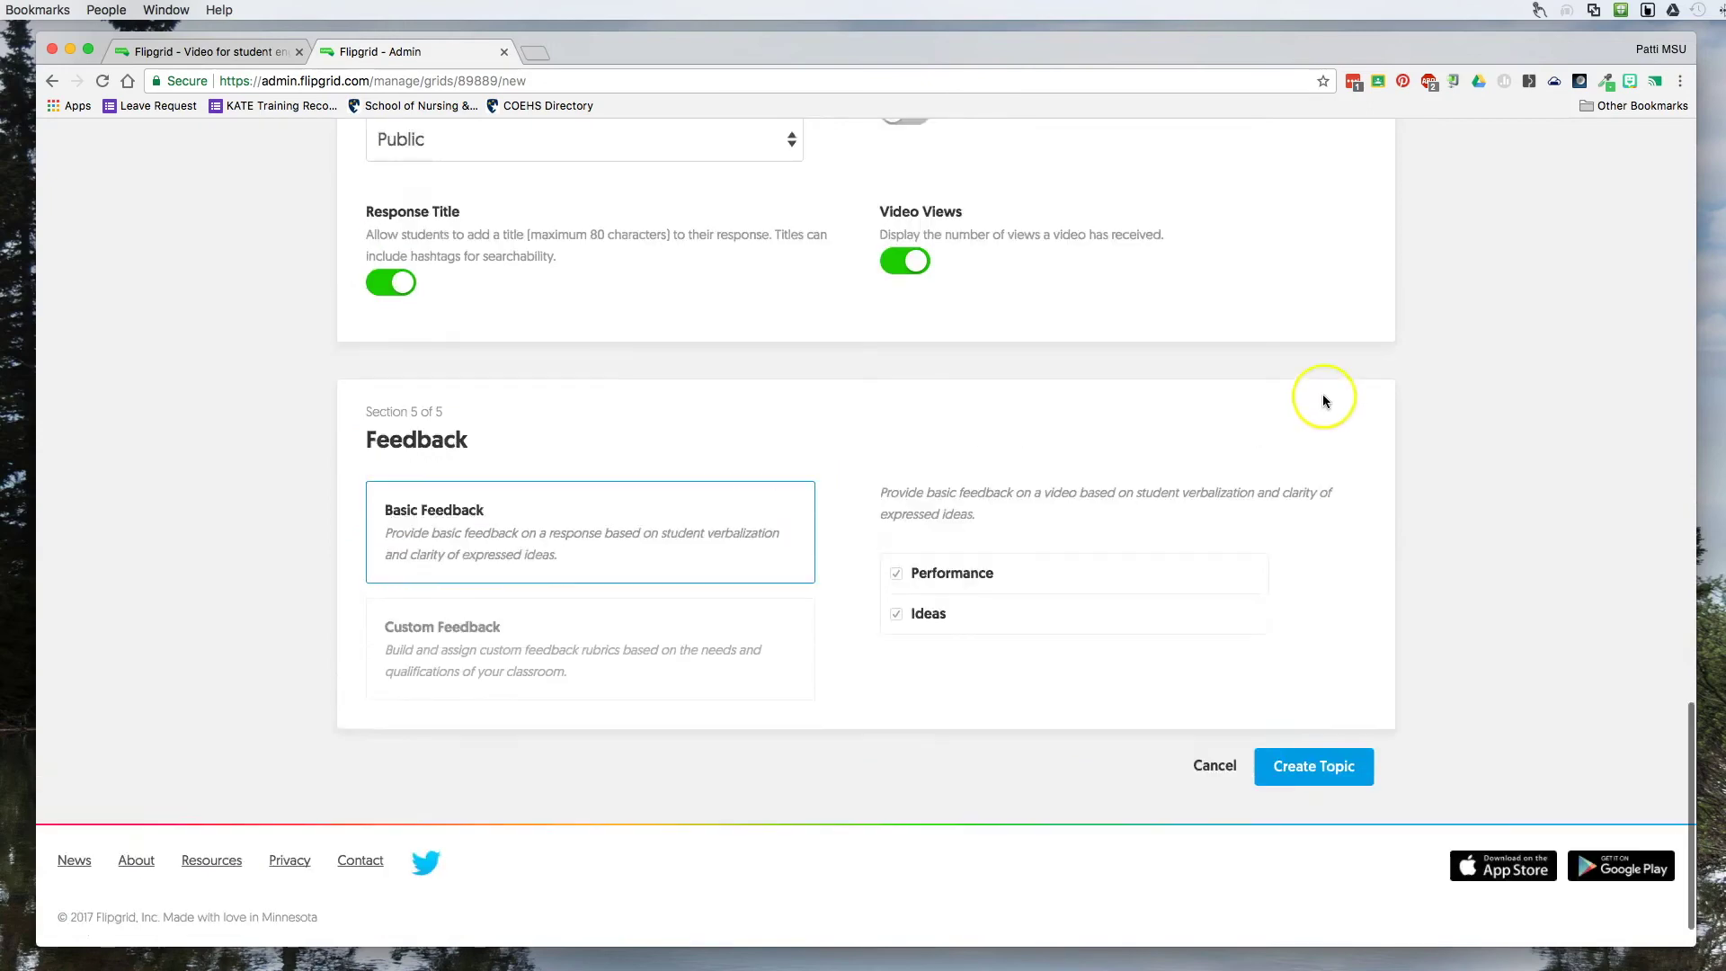
scroll(1323, 401, "down", 10)
Cancel the new topic, then play and pause a Favorite Books video response.
left_click(1211, 916)
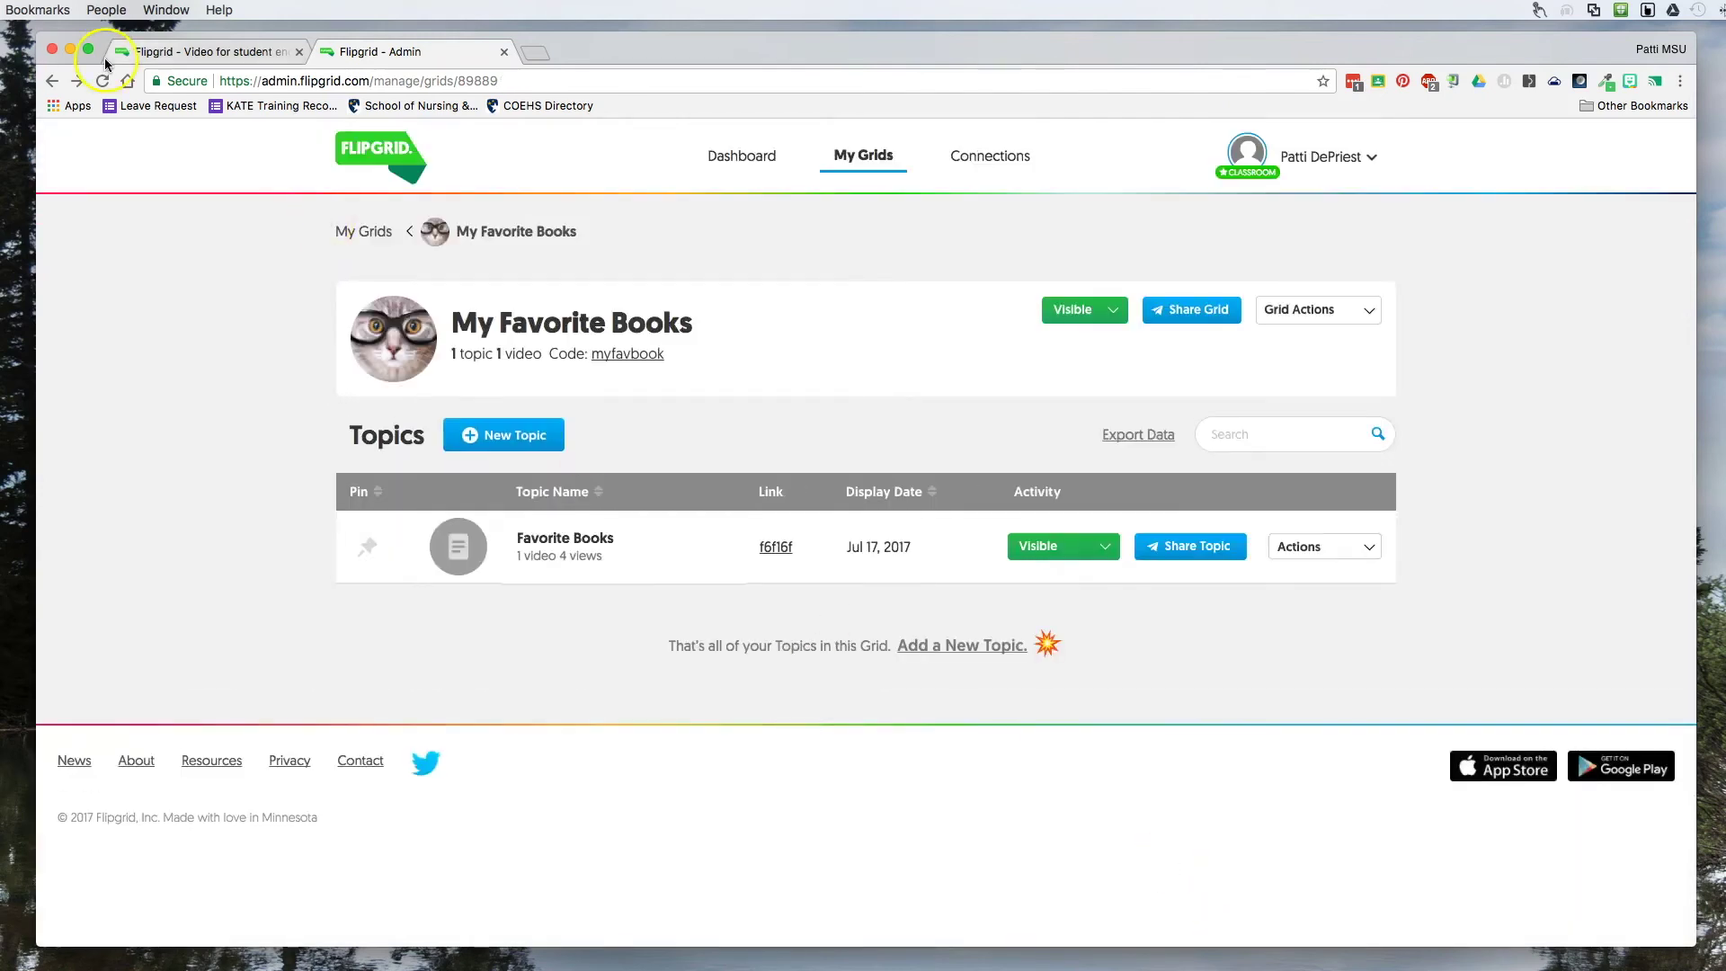
left_click(555, 544)
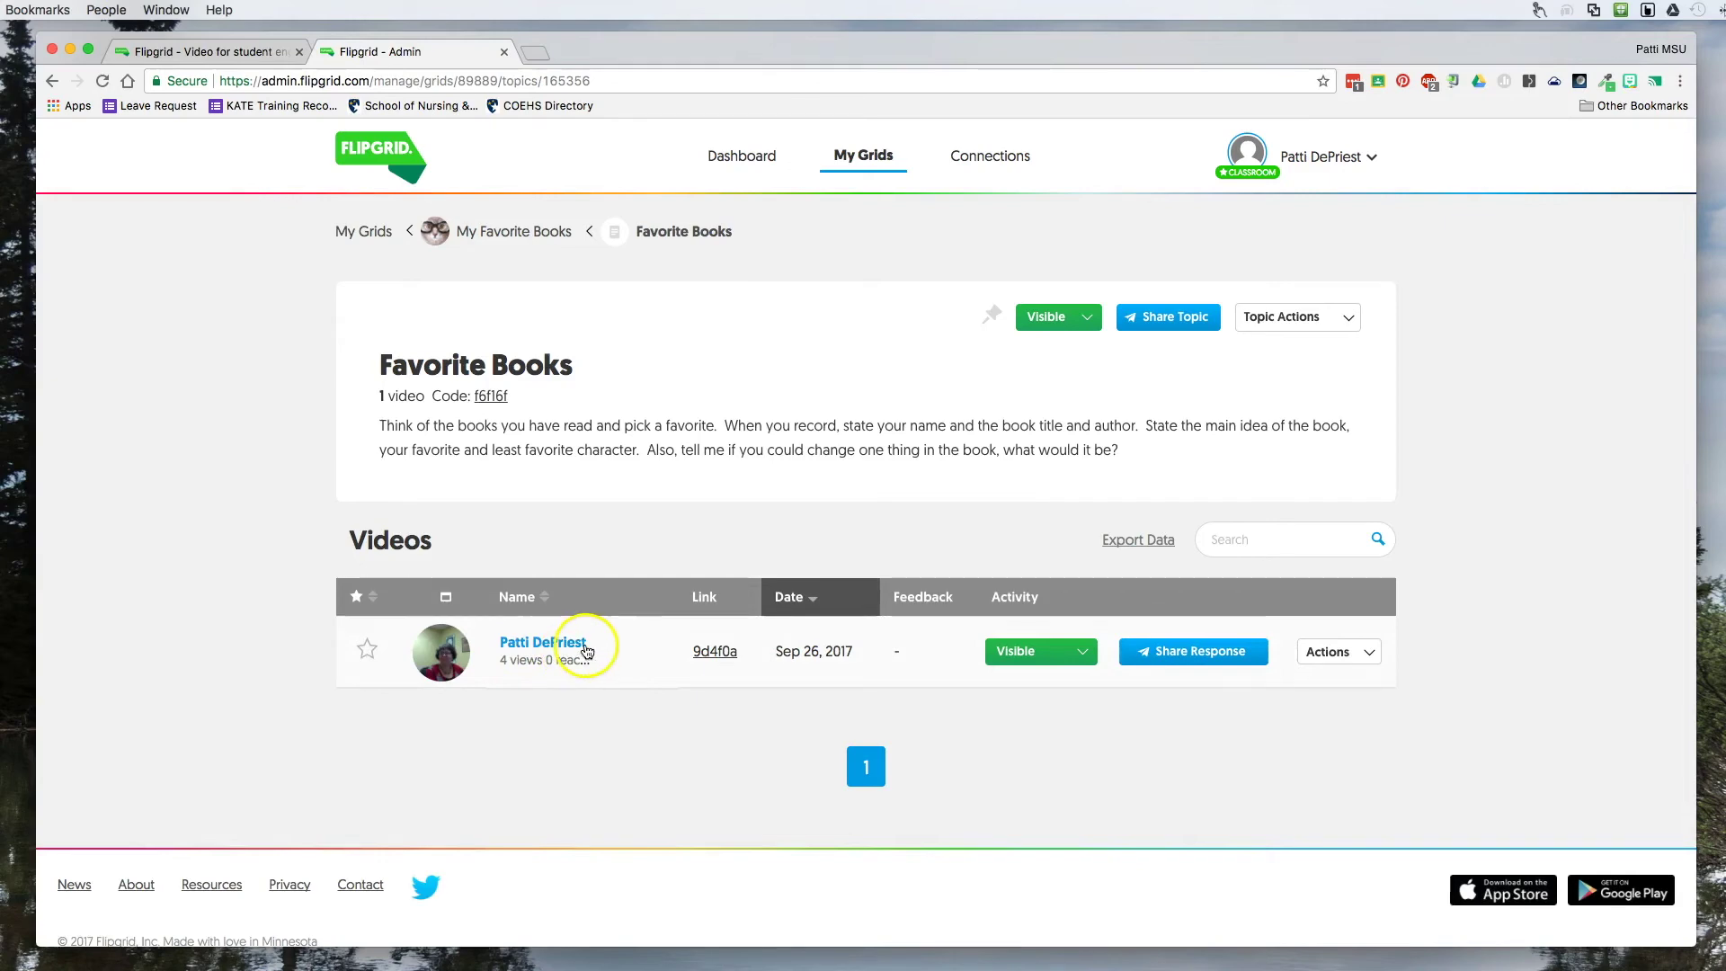
left_click(539, 644)
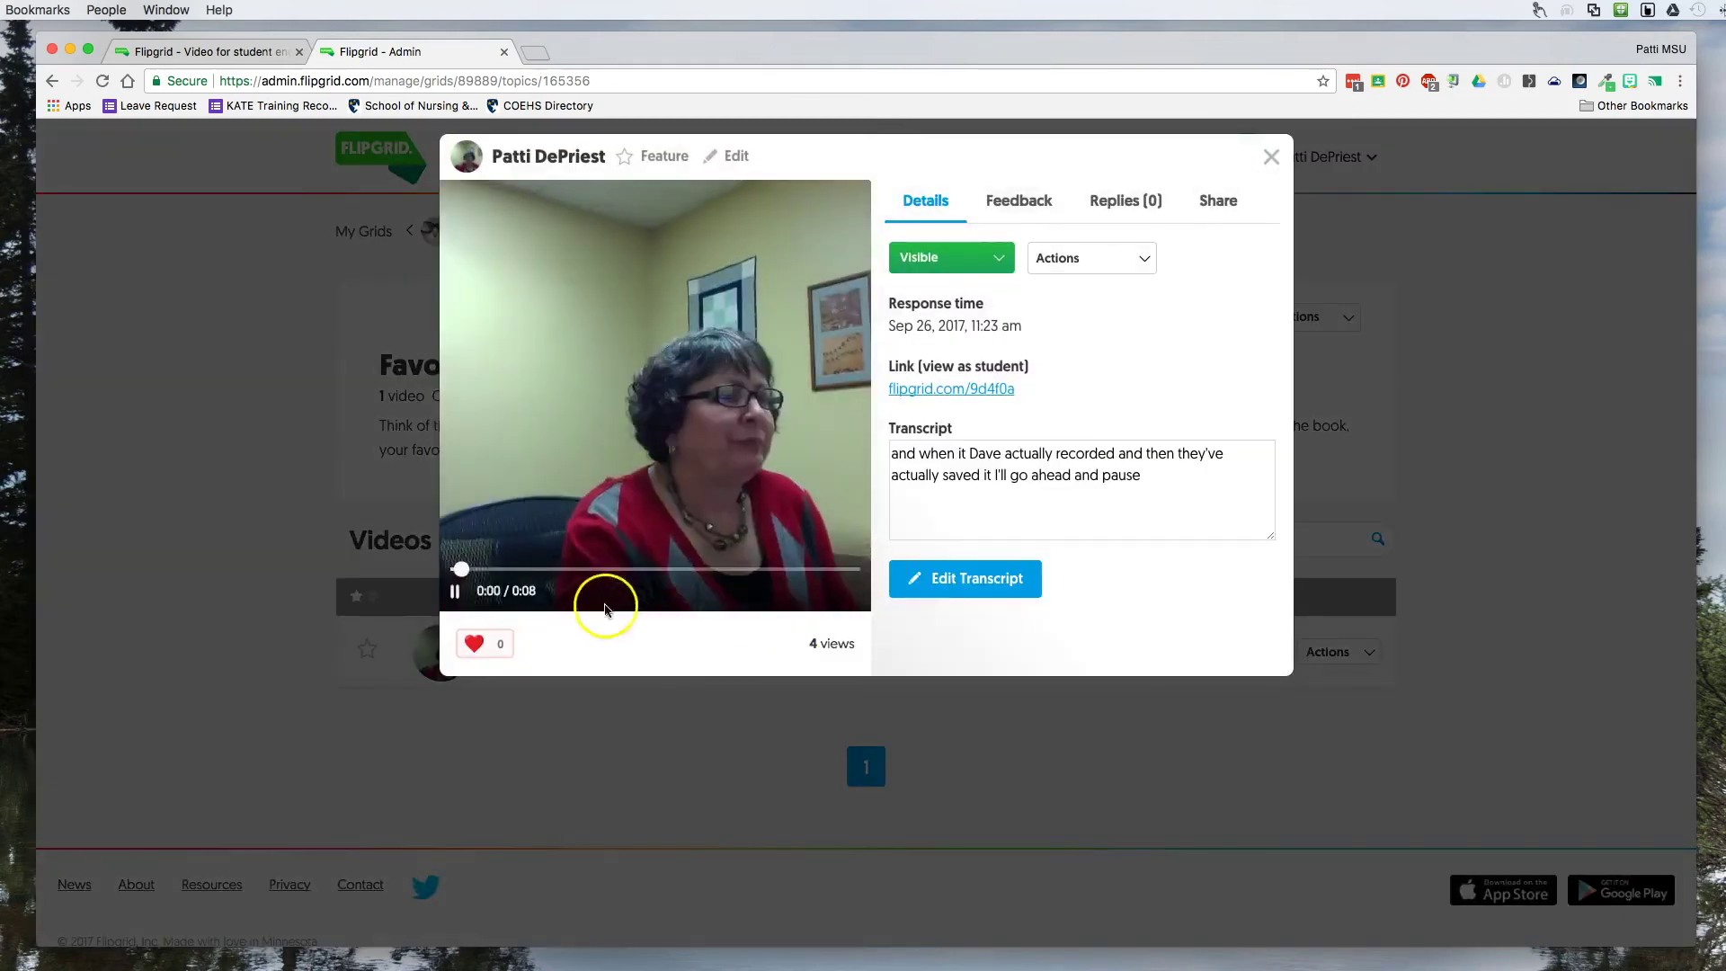
left_click(457, 593)
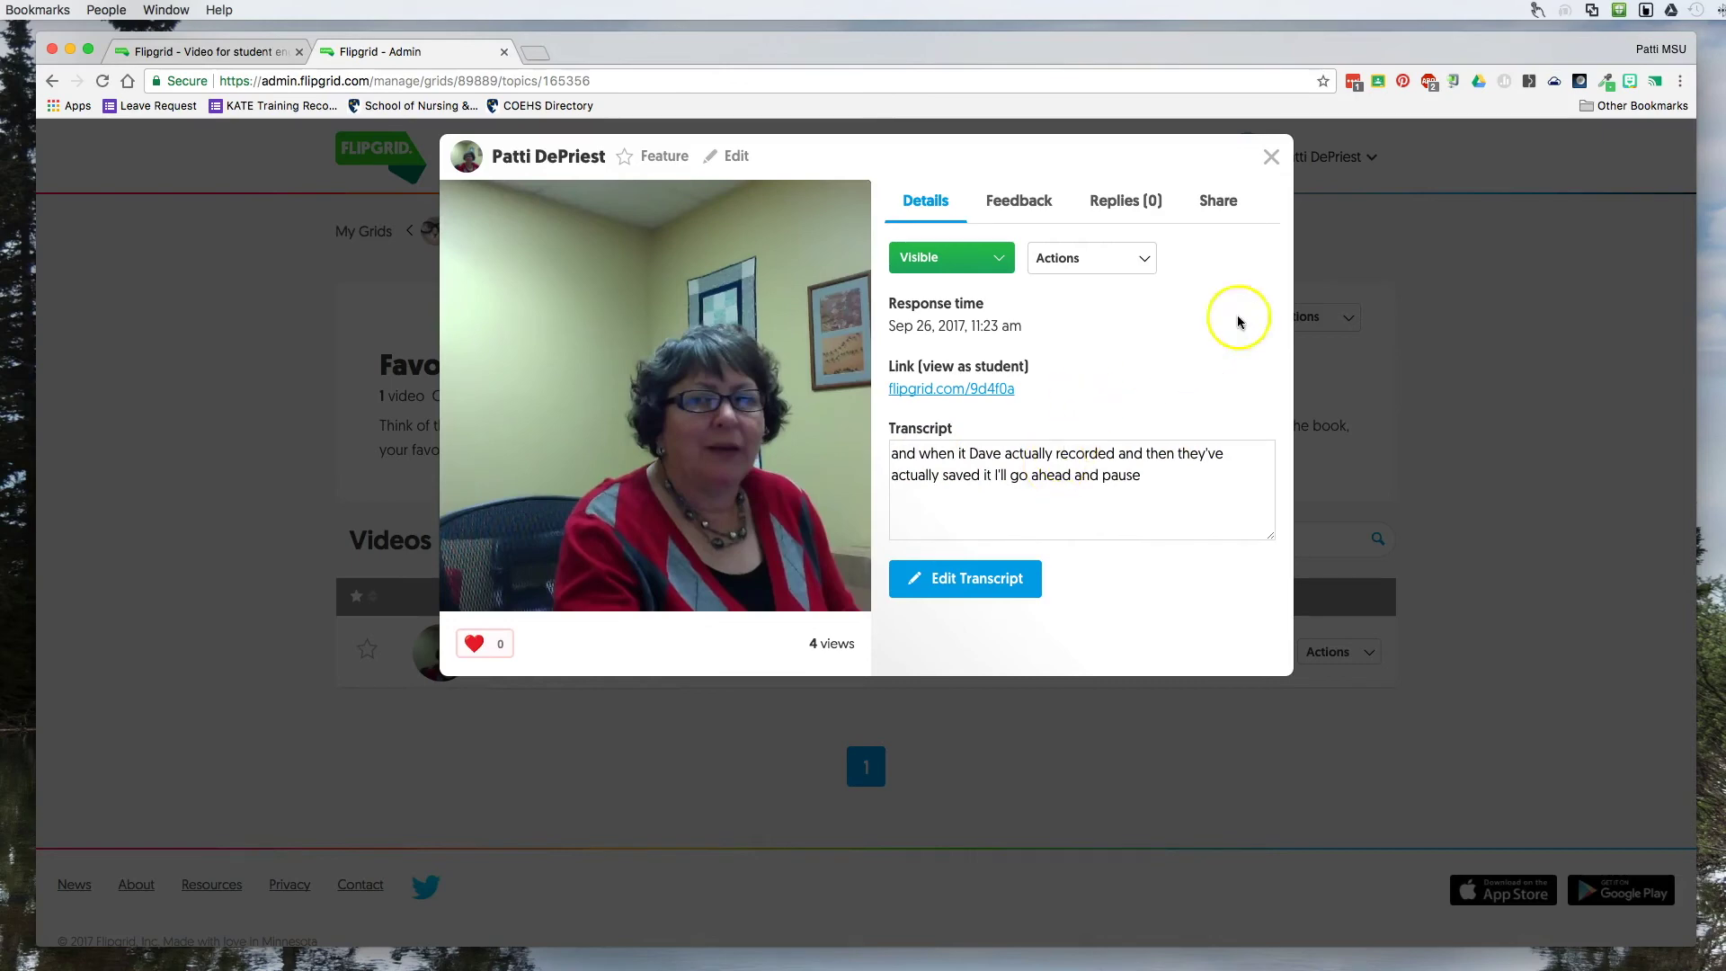
Open the response's Feedback rubric, leaving Performance and Ideas scores at 0.
left_click(1011, 205)
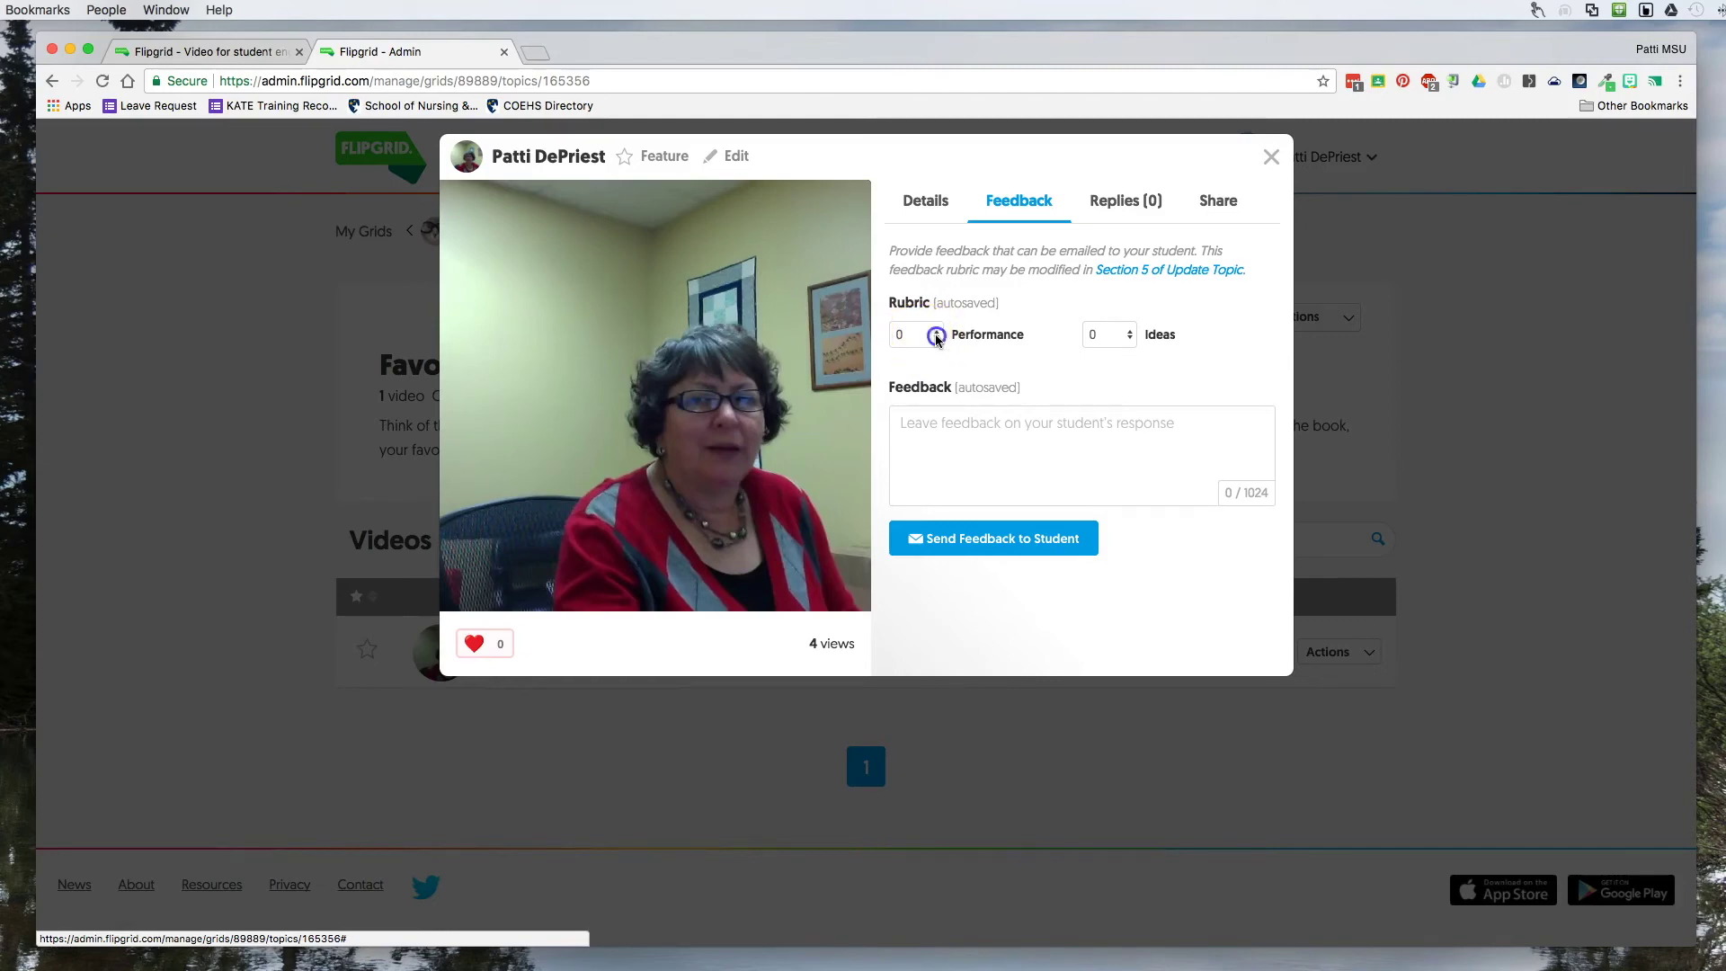
left_click(936, 336)
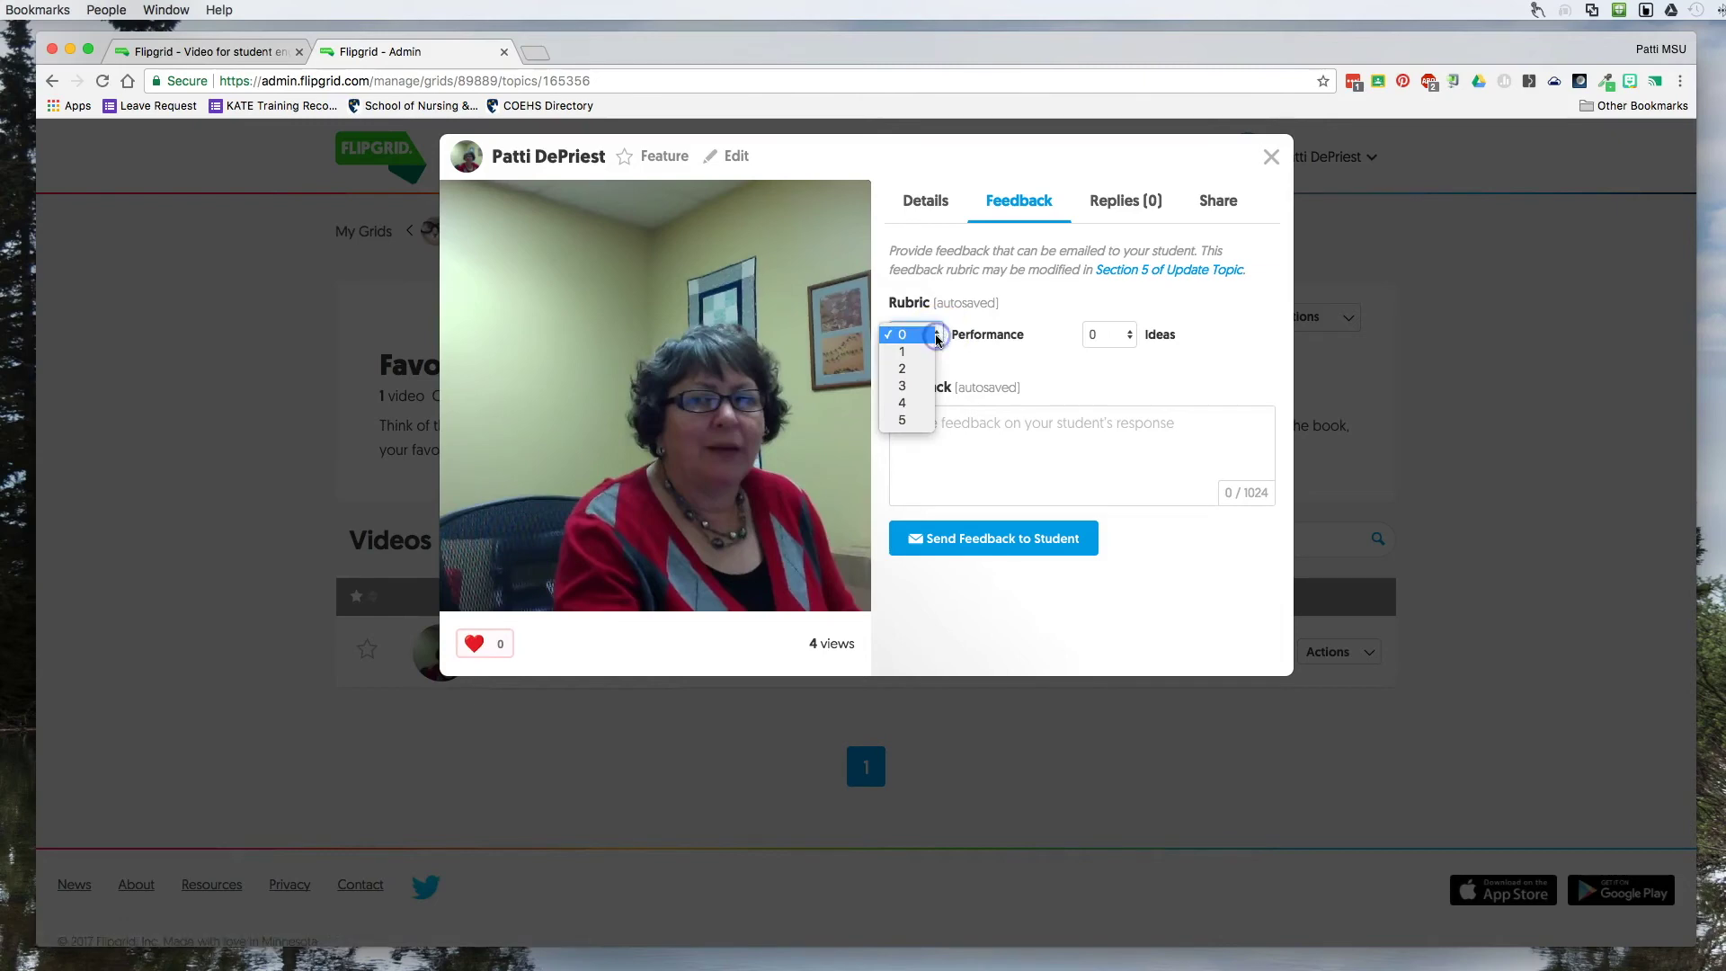
left_click(1124, 335)
left_click(1131, 336)
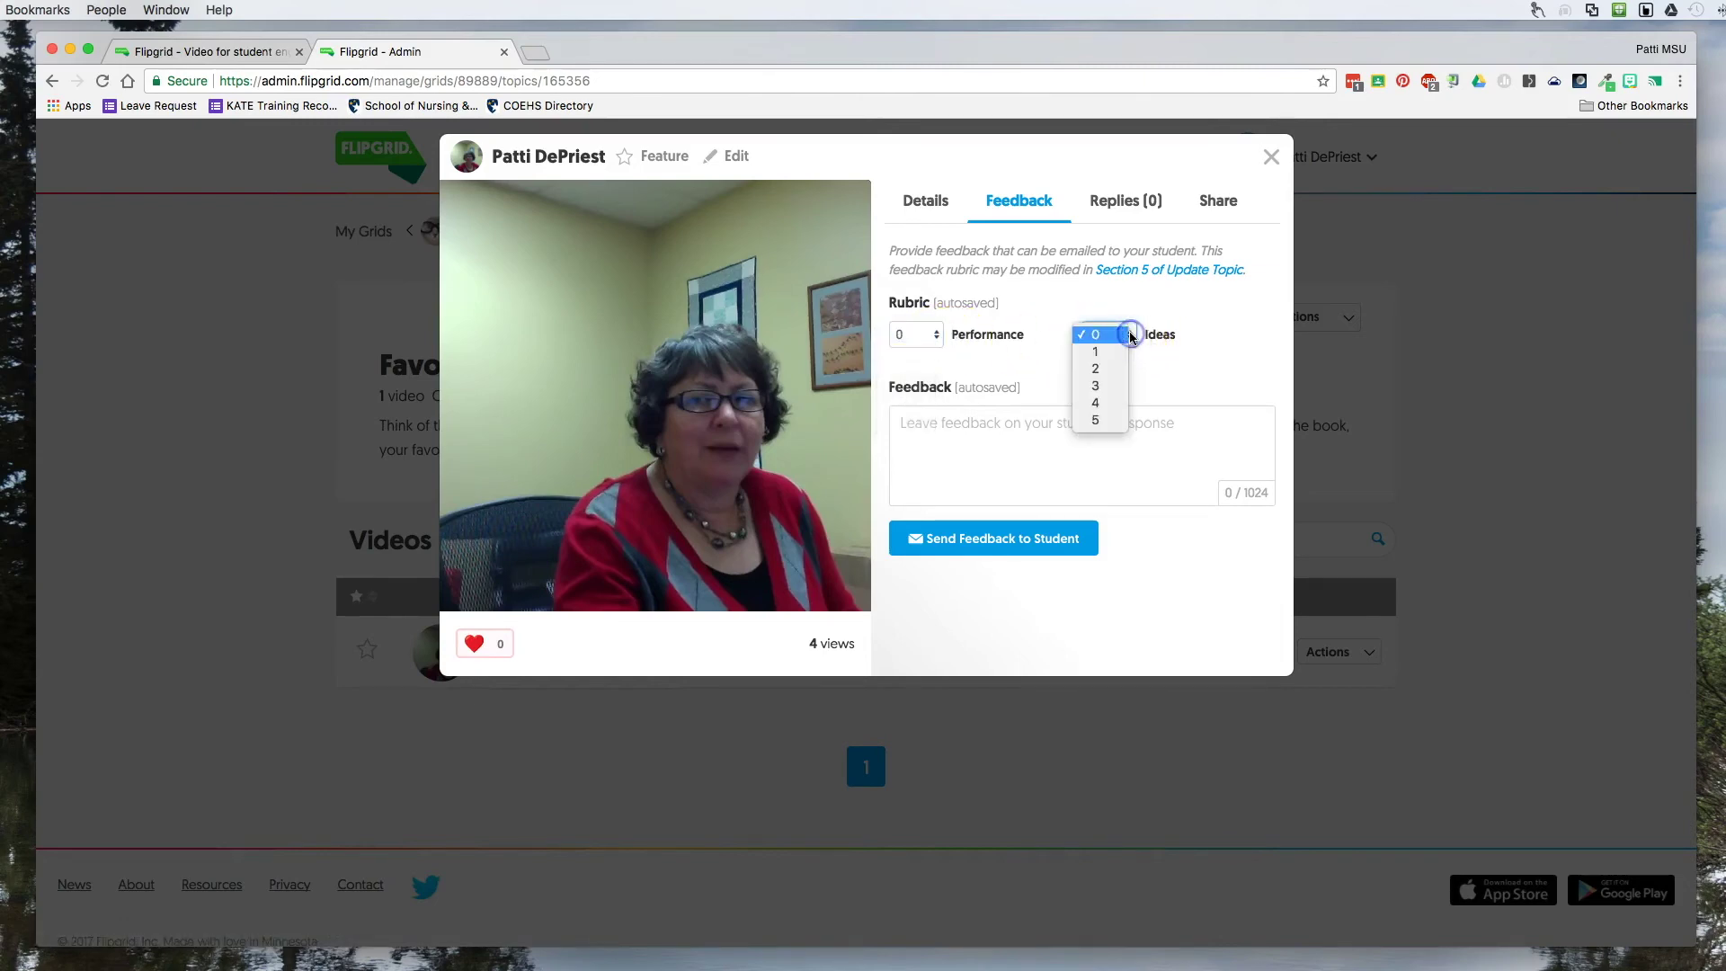
left_click(1225, 339)
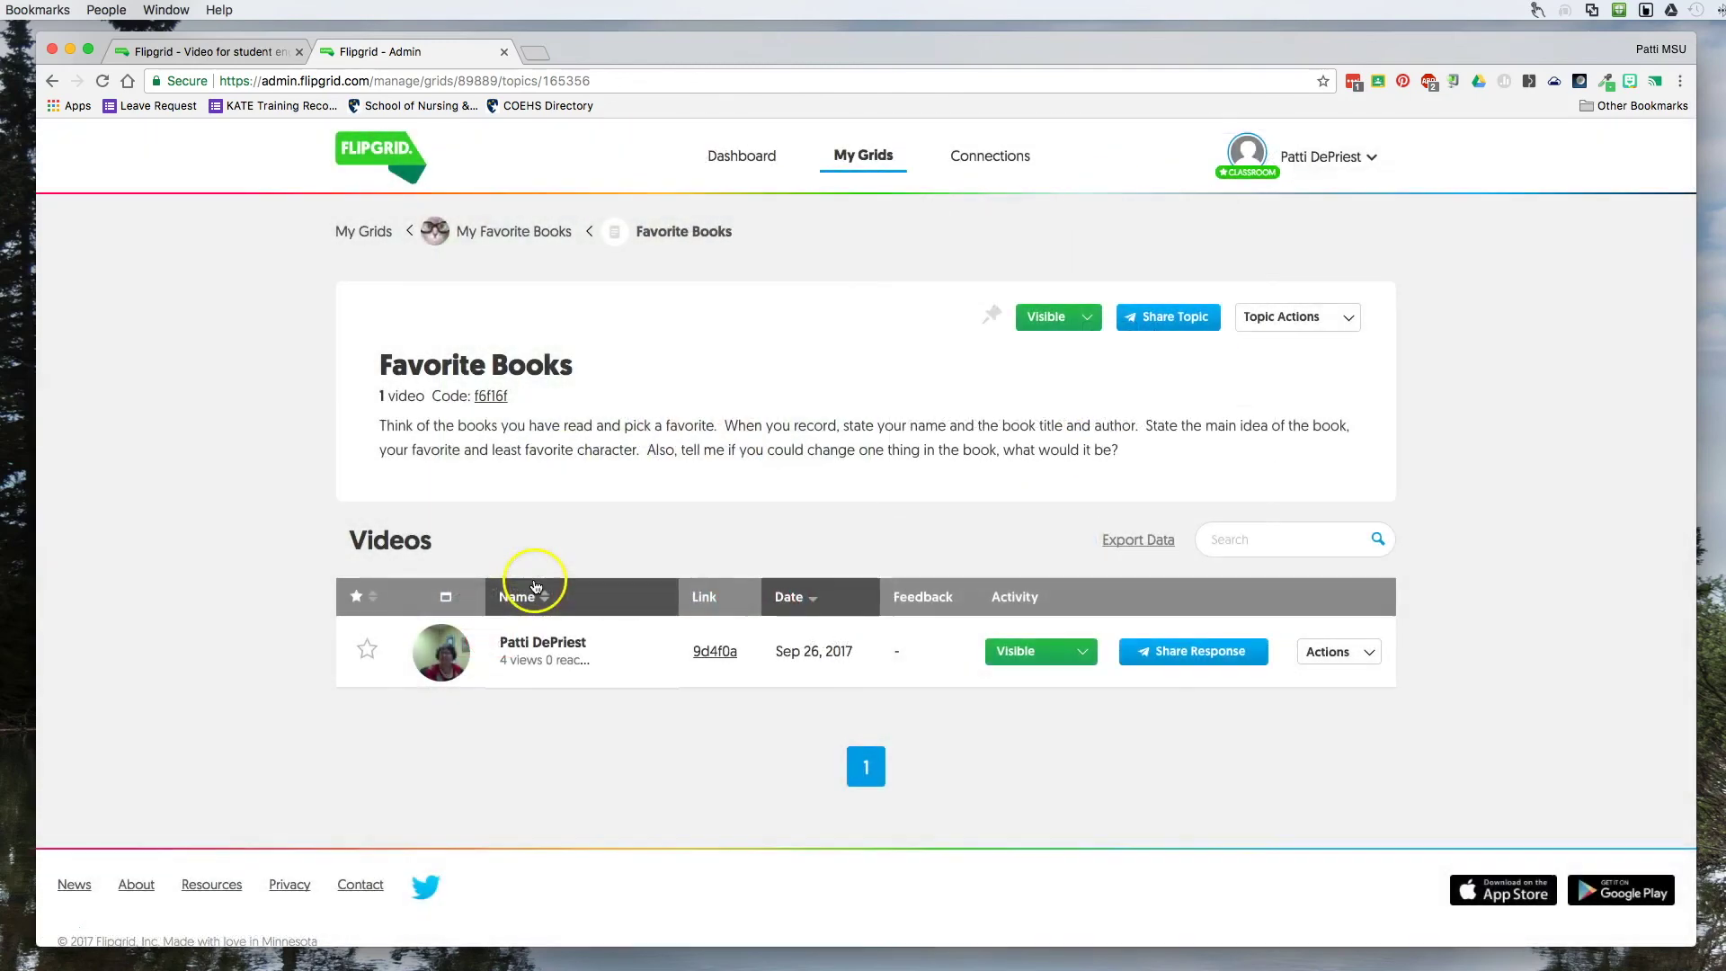
Switch to the student view of the Favorite Books topic and begin a new video response.
left_click(720, 653)
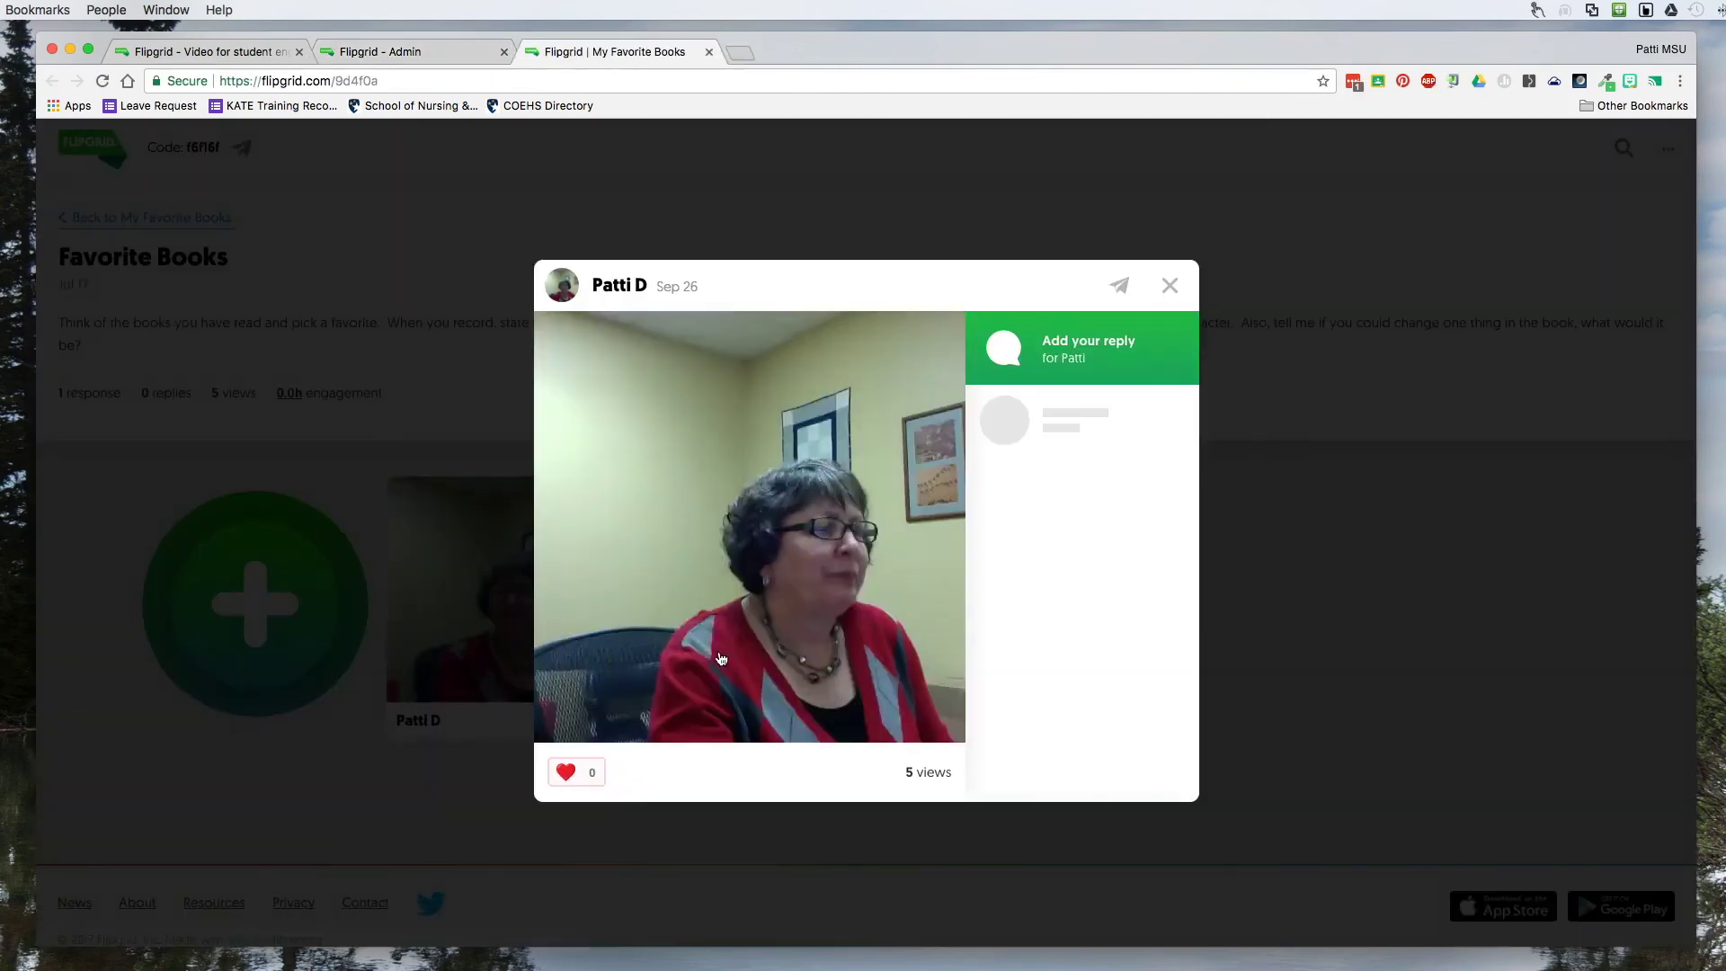
left_click(1169, 284)
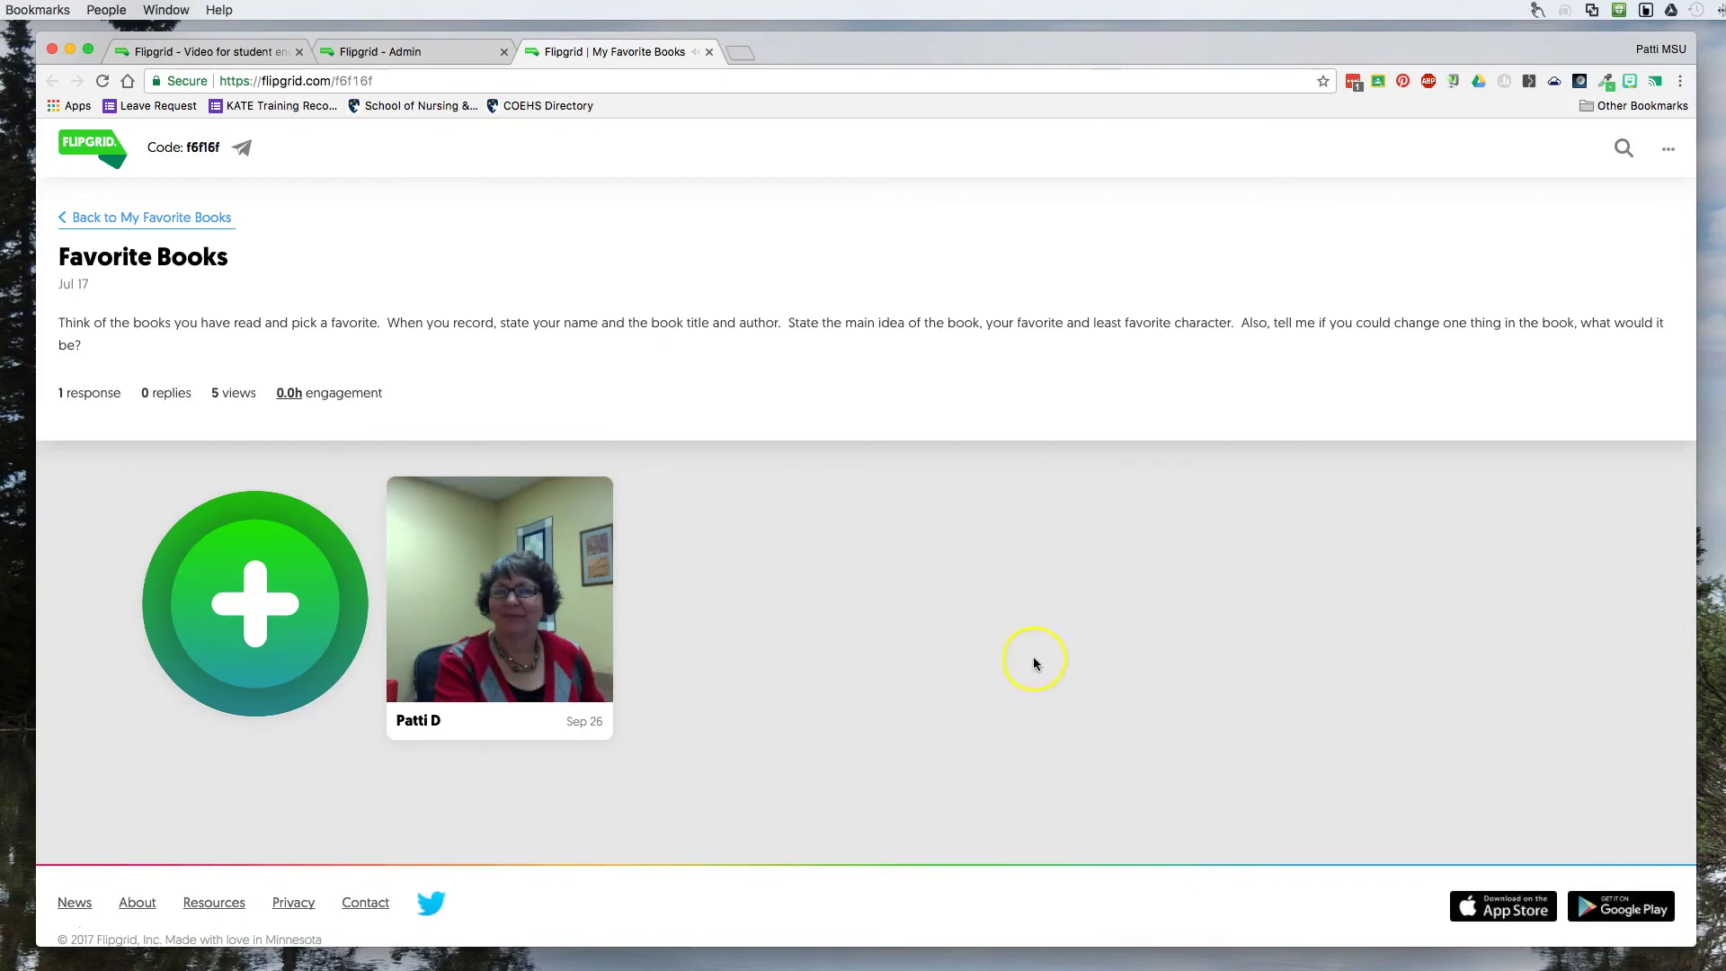
scroll(1025, 665, "down", 2)
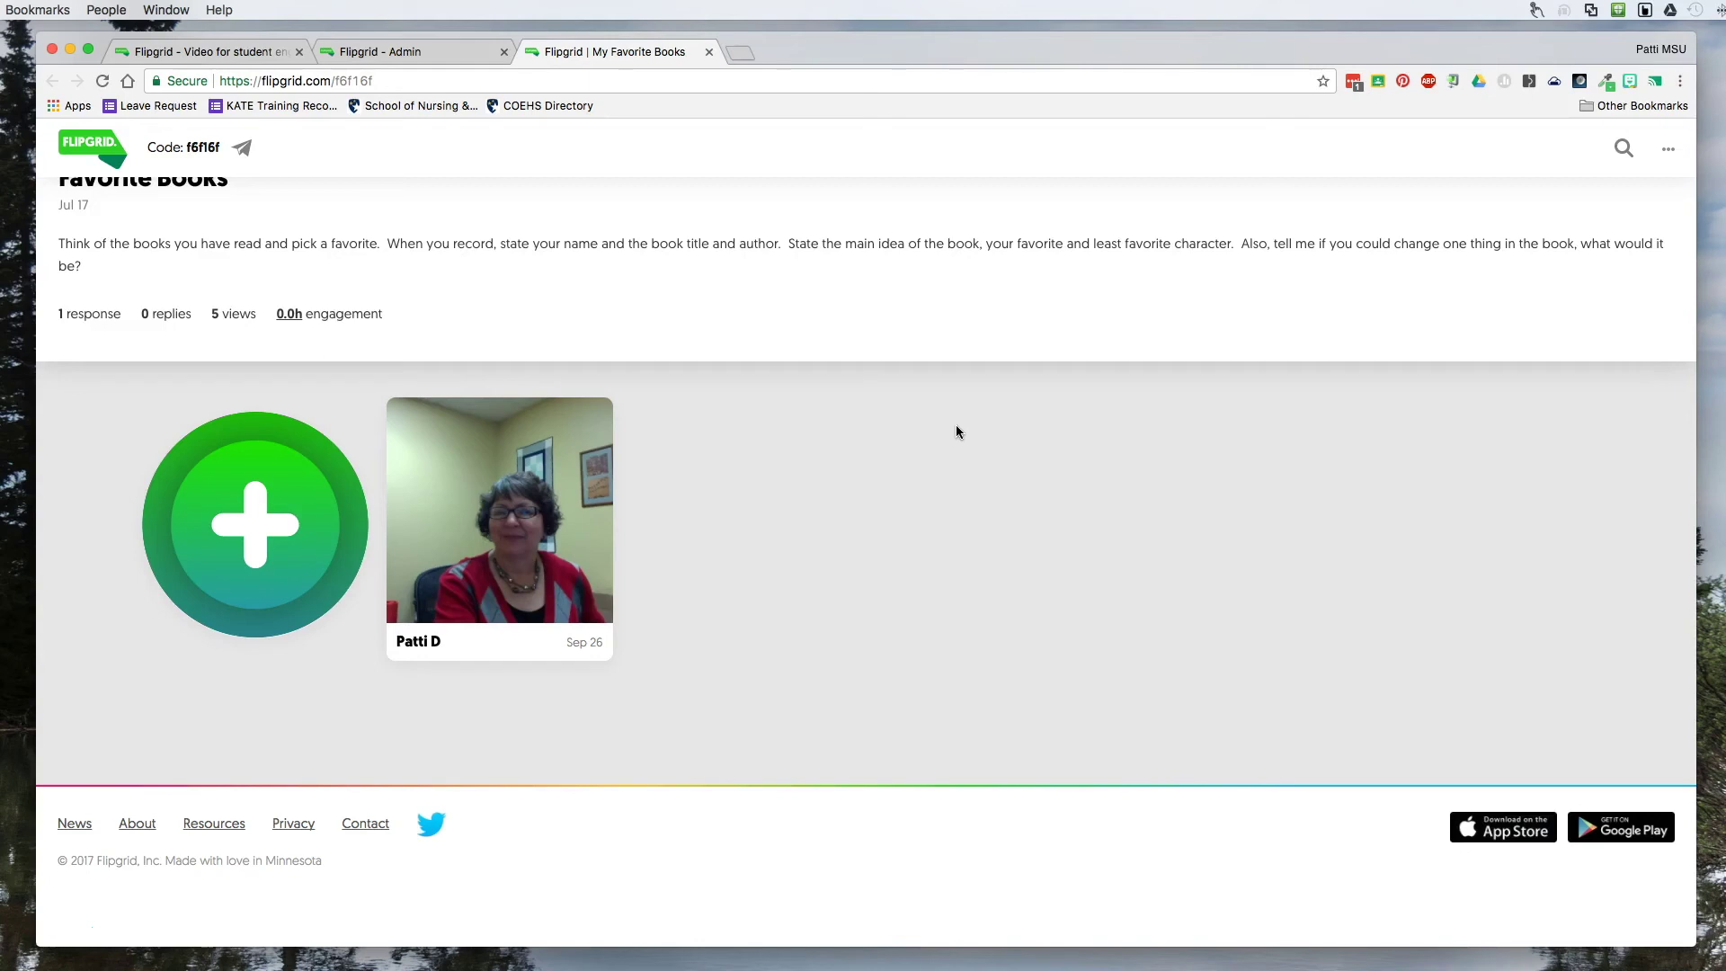
triple_click(763, 275)
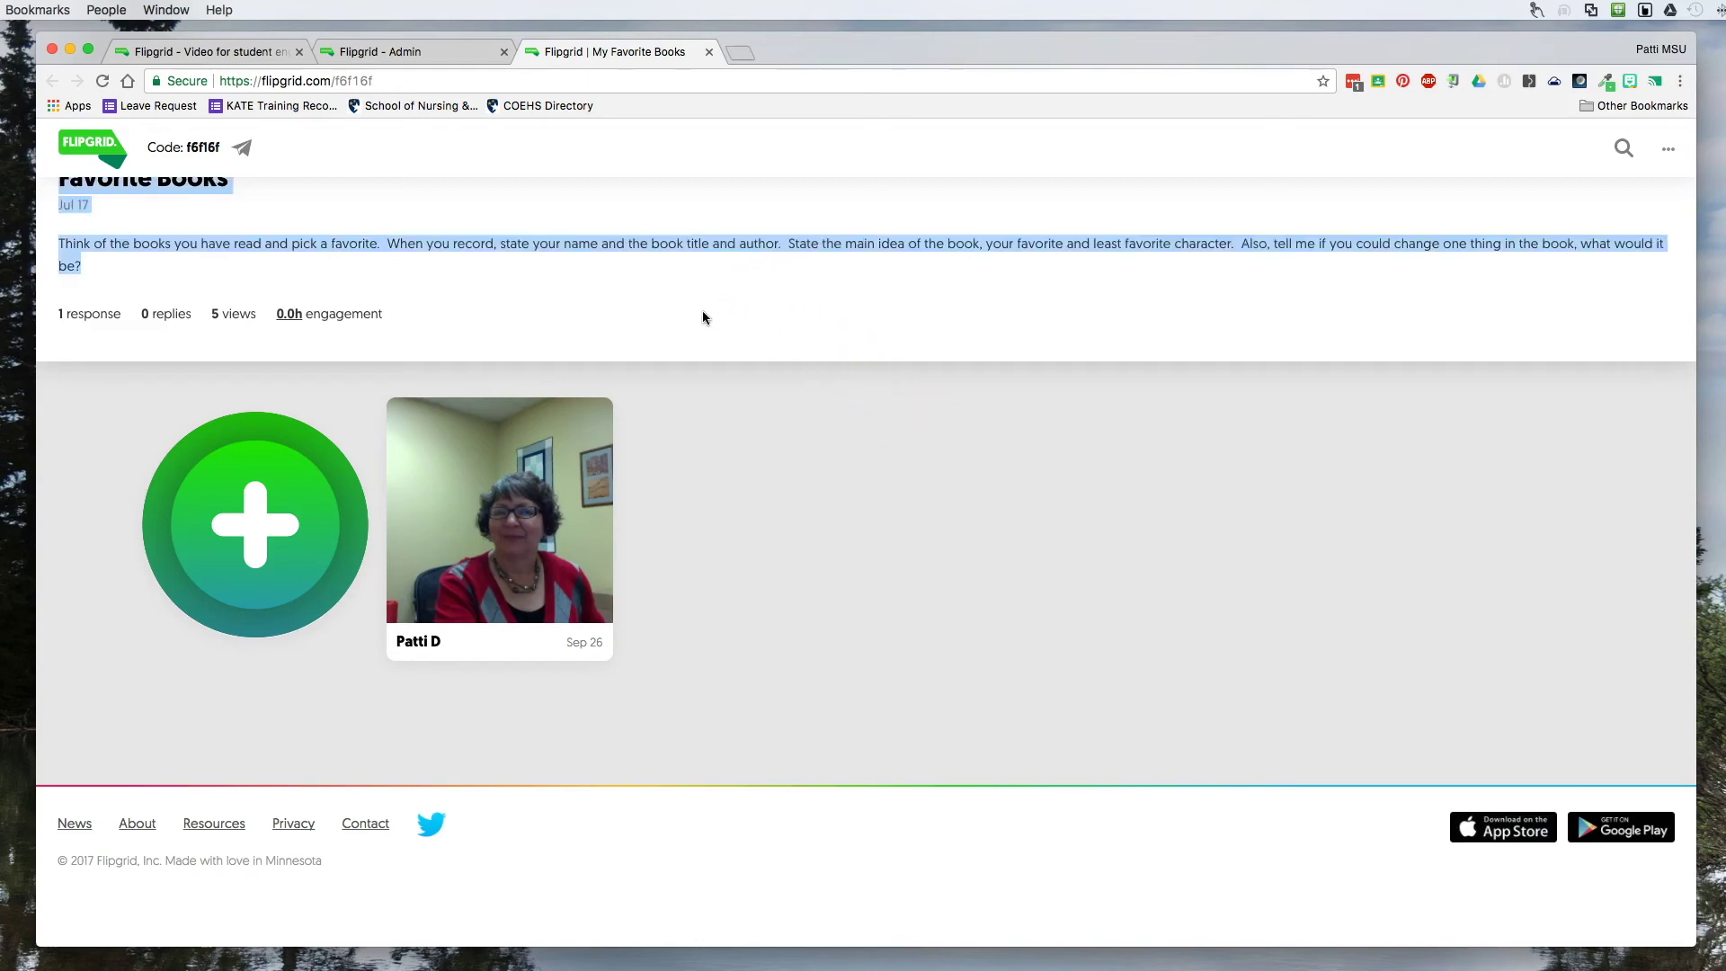
left_click(246, 534)
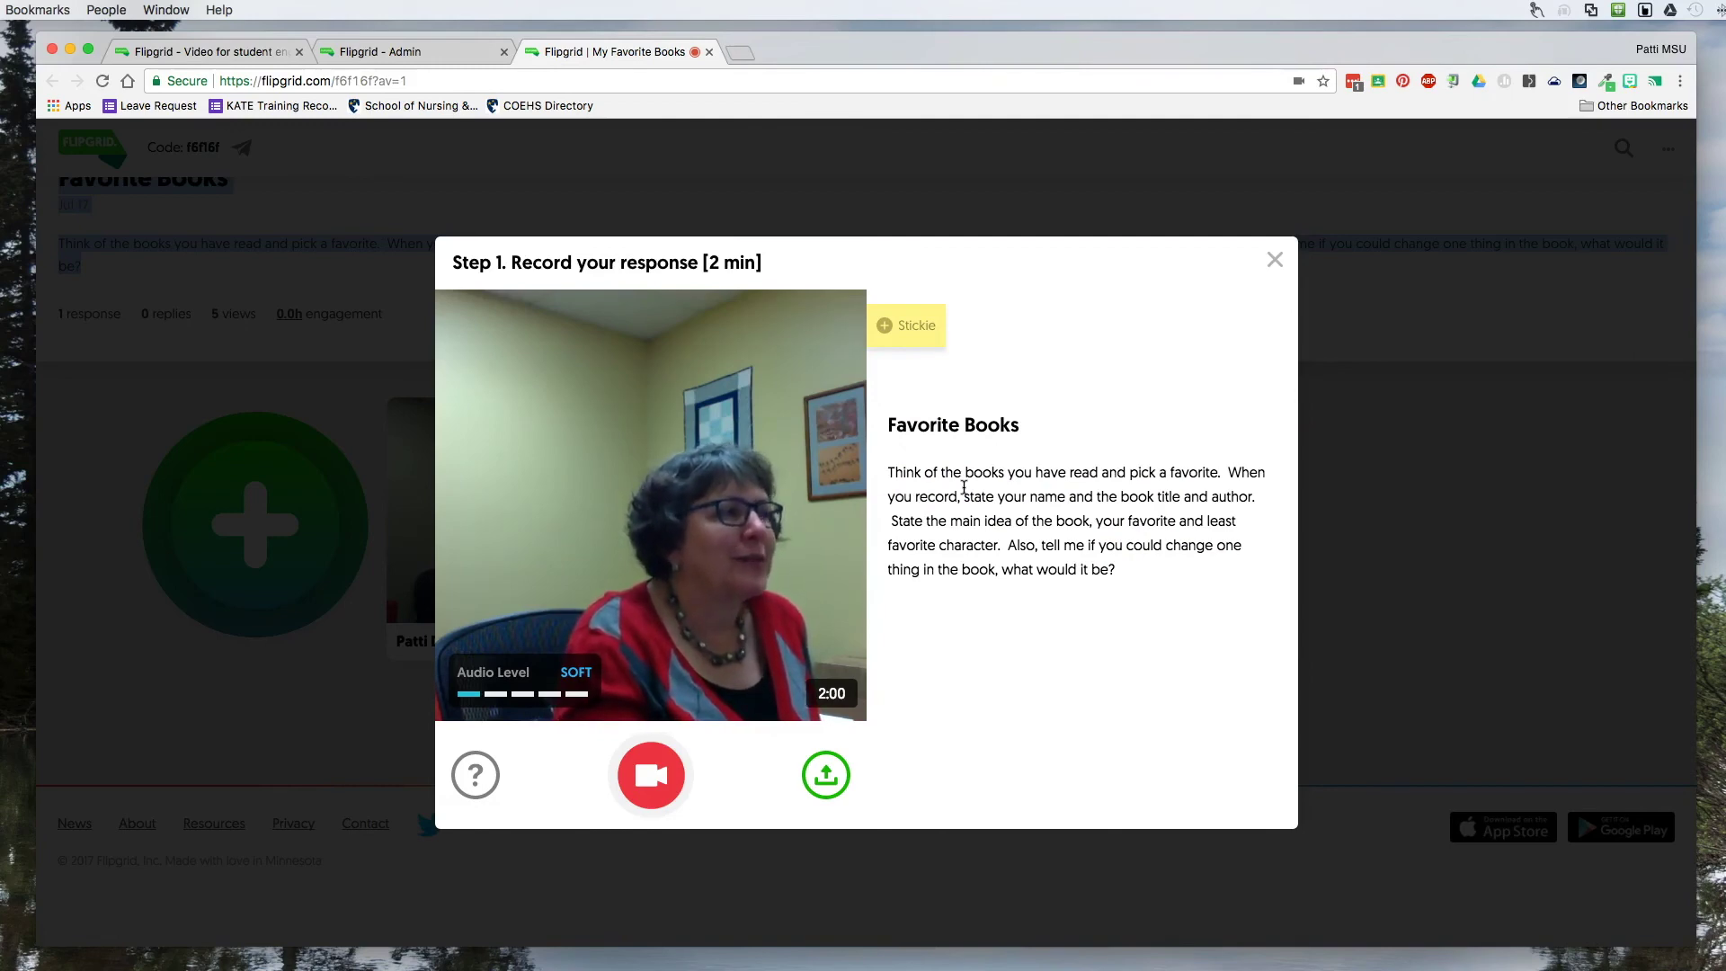
Add a sticky note over the topic prompt, then remove it.
left_click(917, 330)
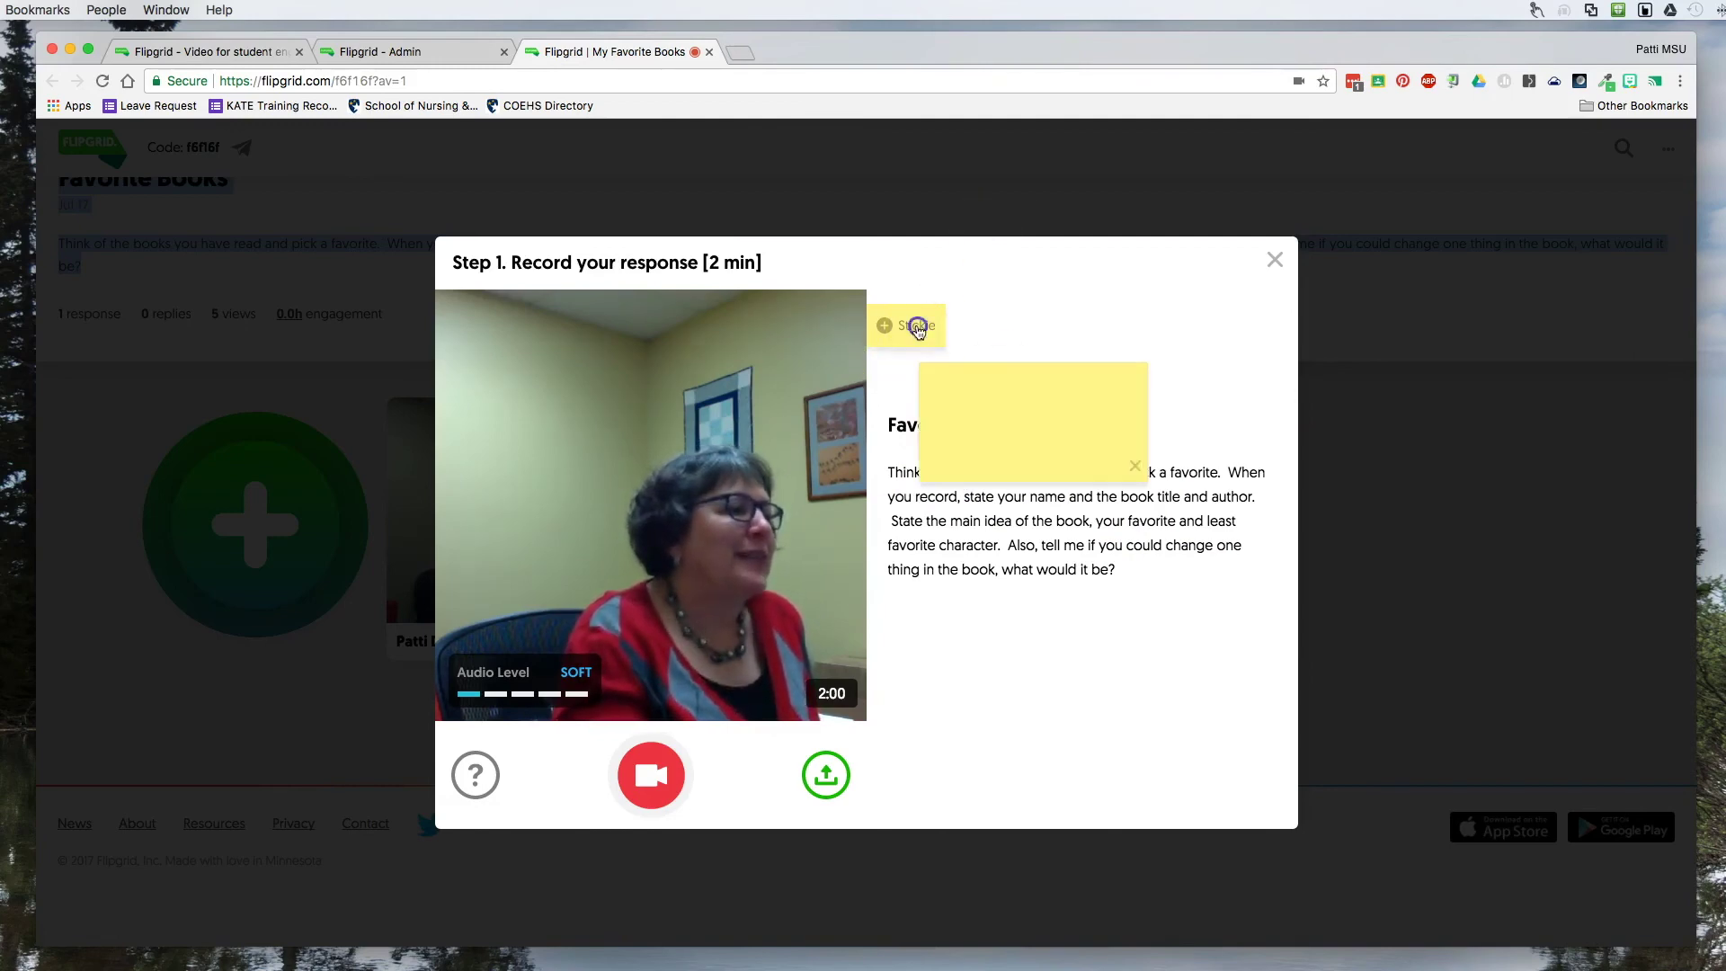
left_click(999, 451)
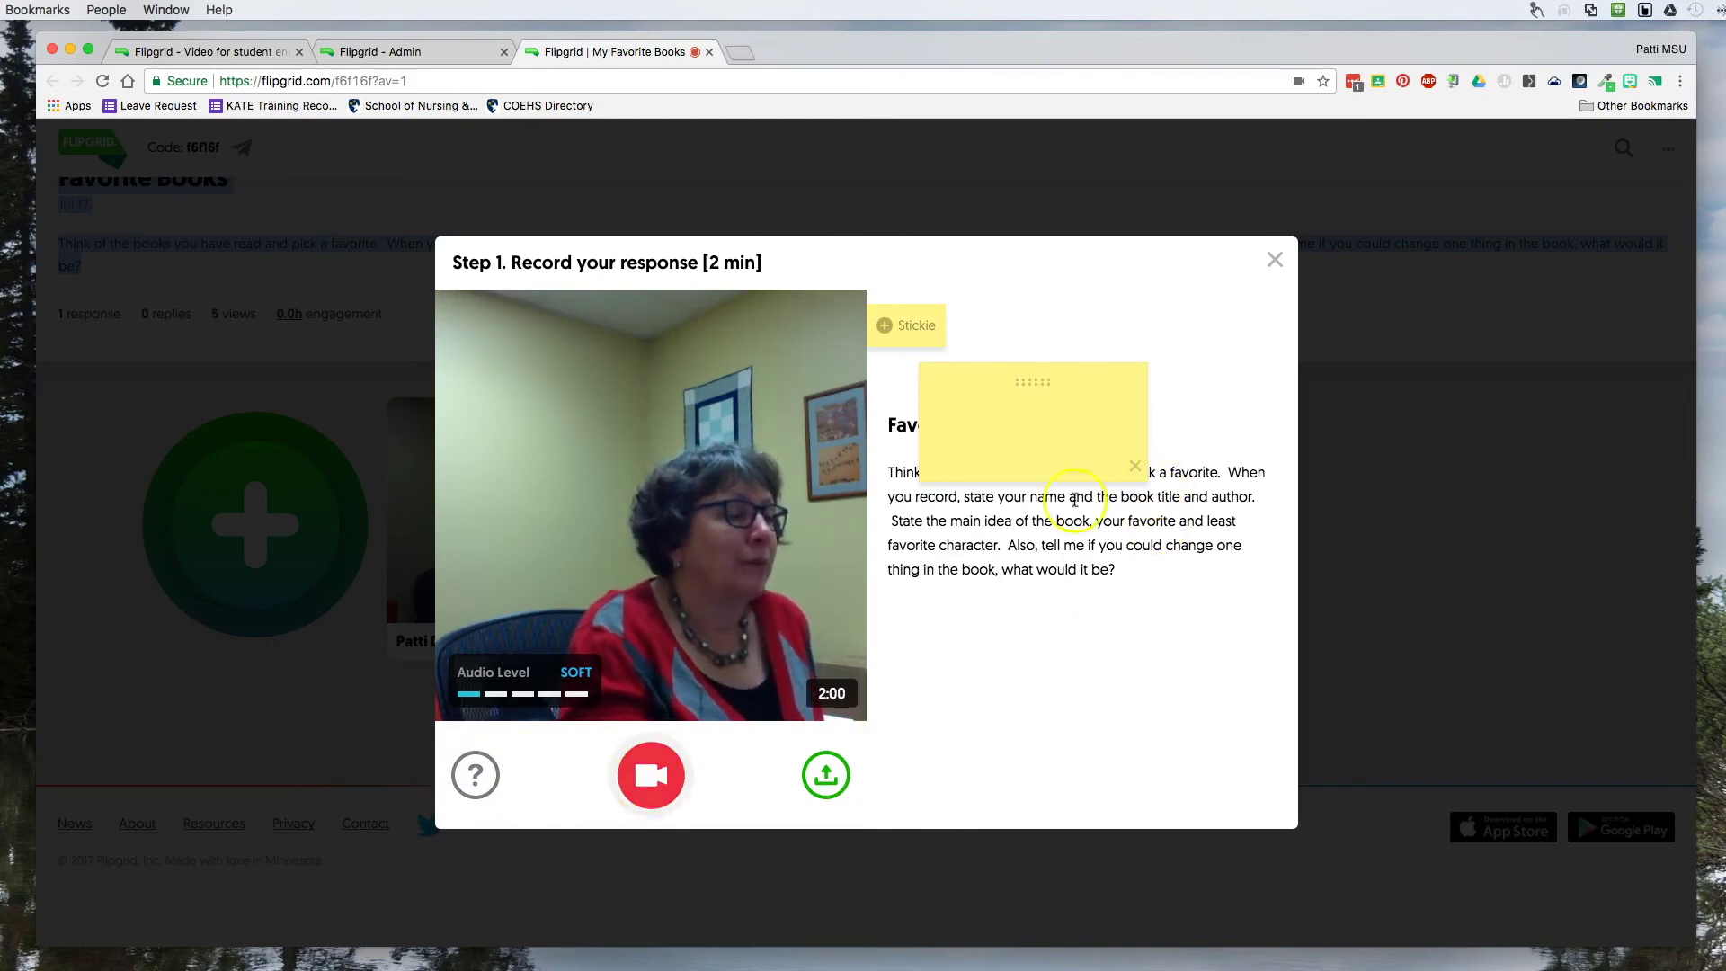
left_click(1134, 465)
Record a roughly 18-second clip, pause it, and discard it.
left_click(657, 780)
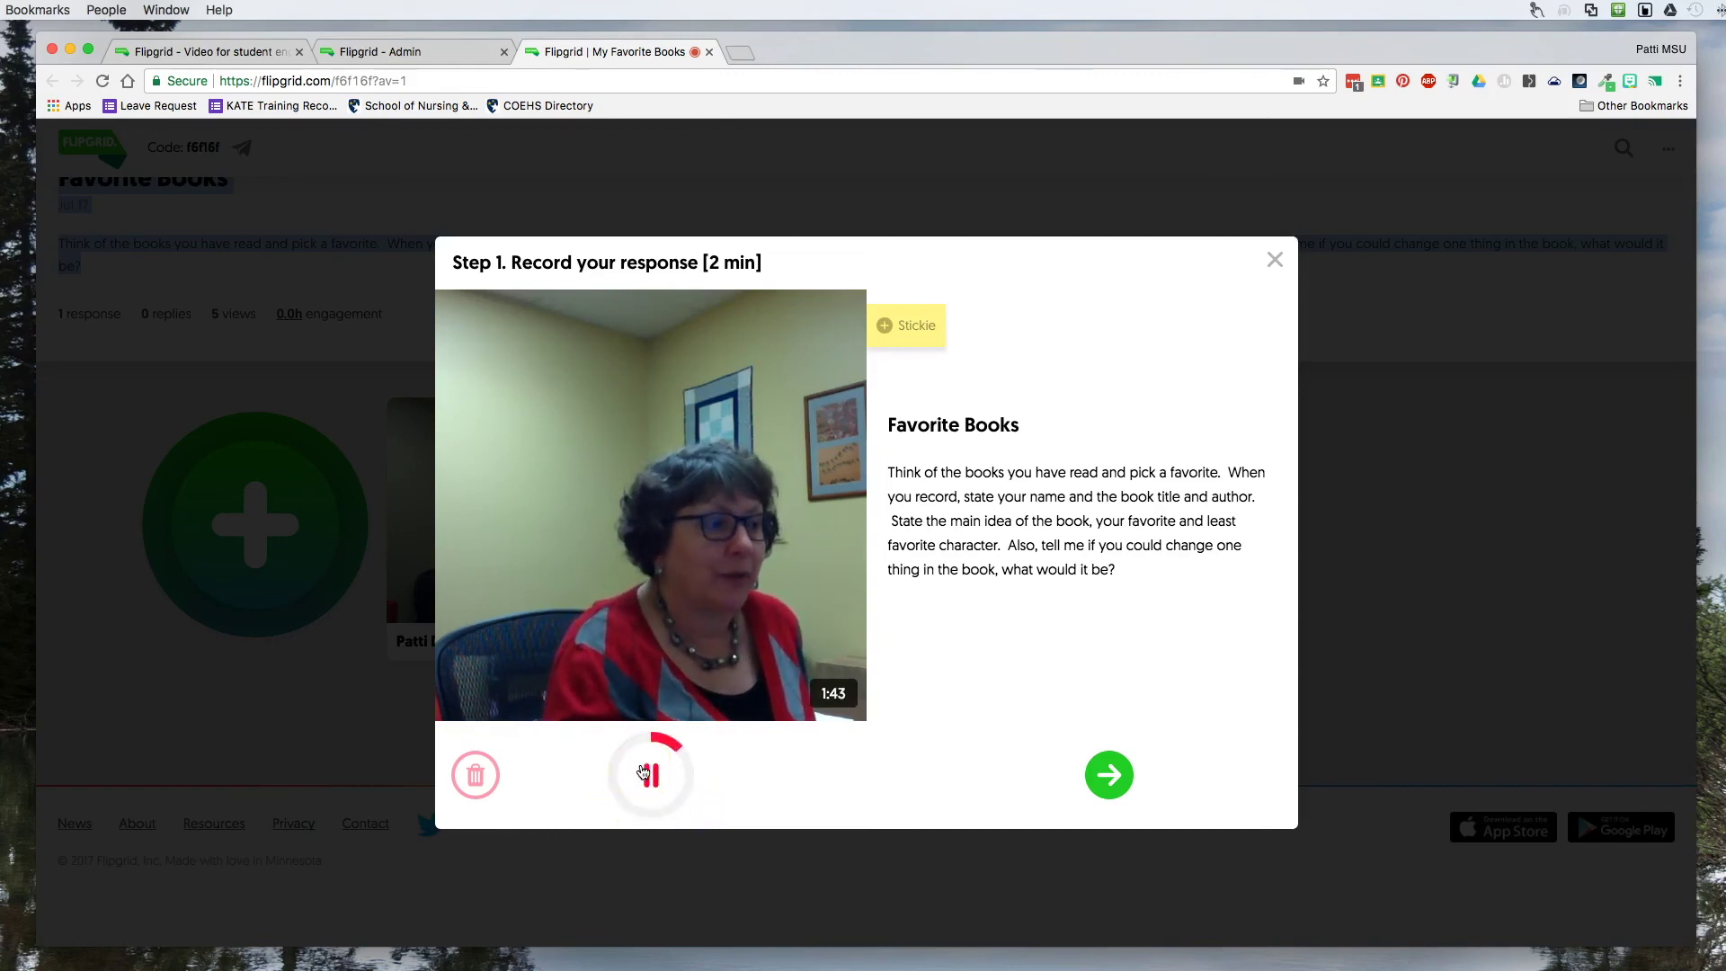
left_click(654, 777)
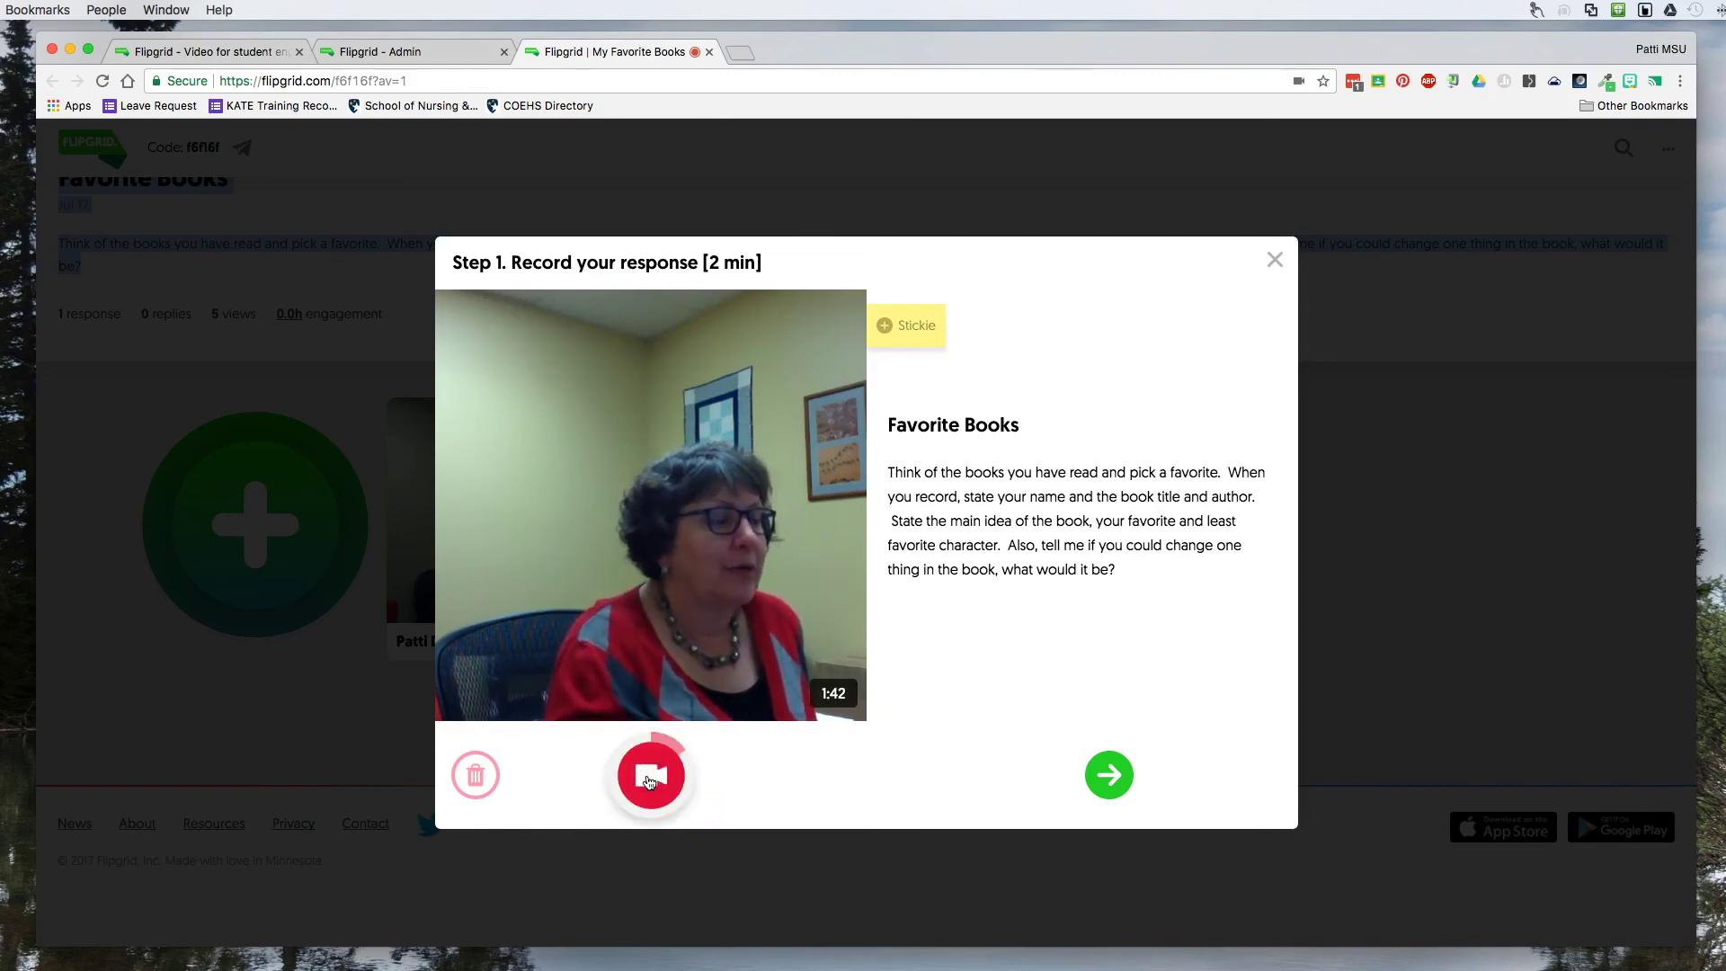
left_click(475, 775)
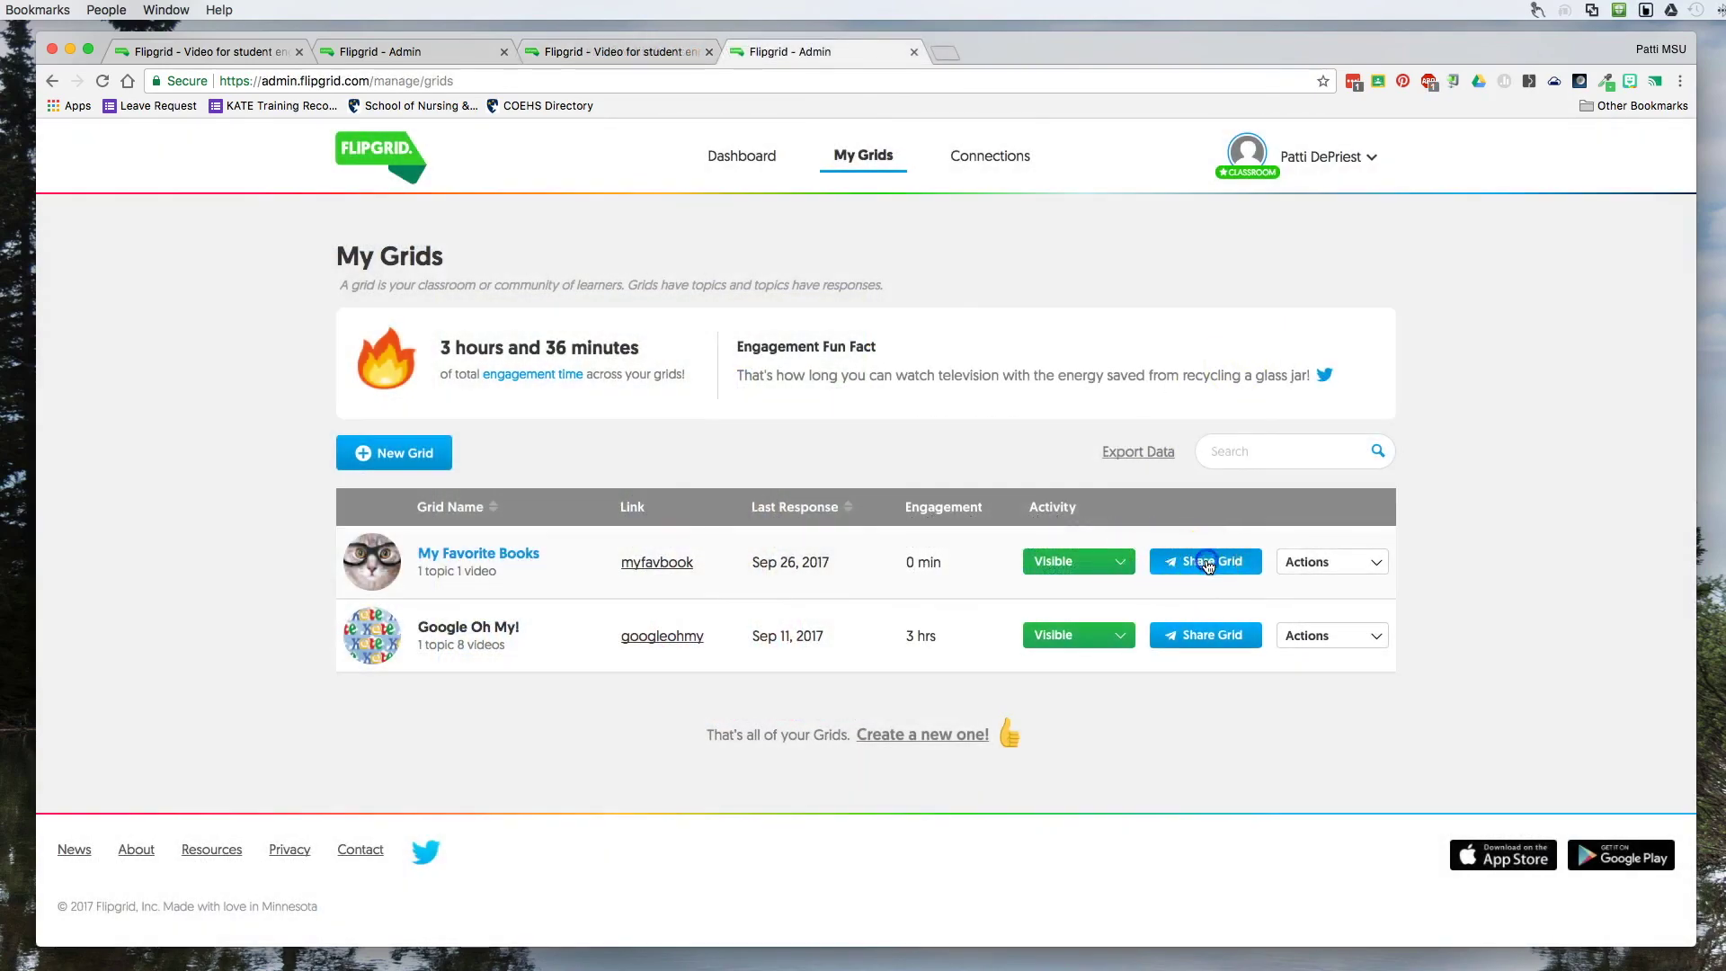
left_click(1205, 560)
left_click_drag(621, 551, 820, 551)
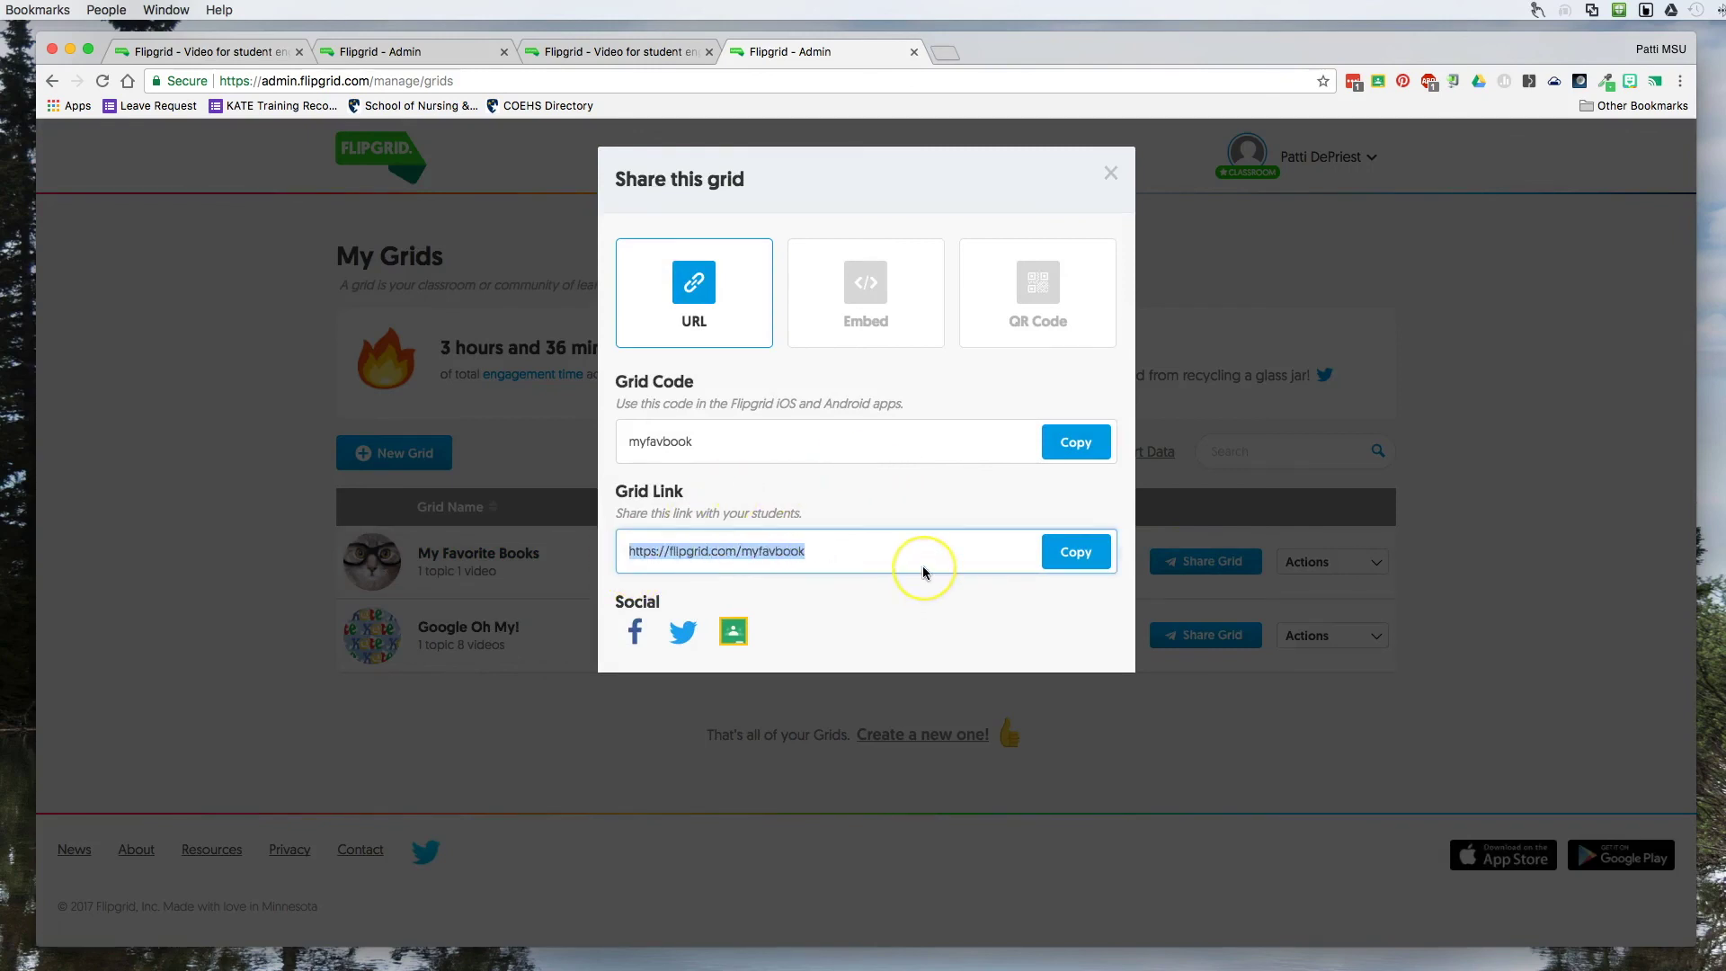